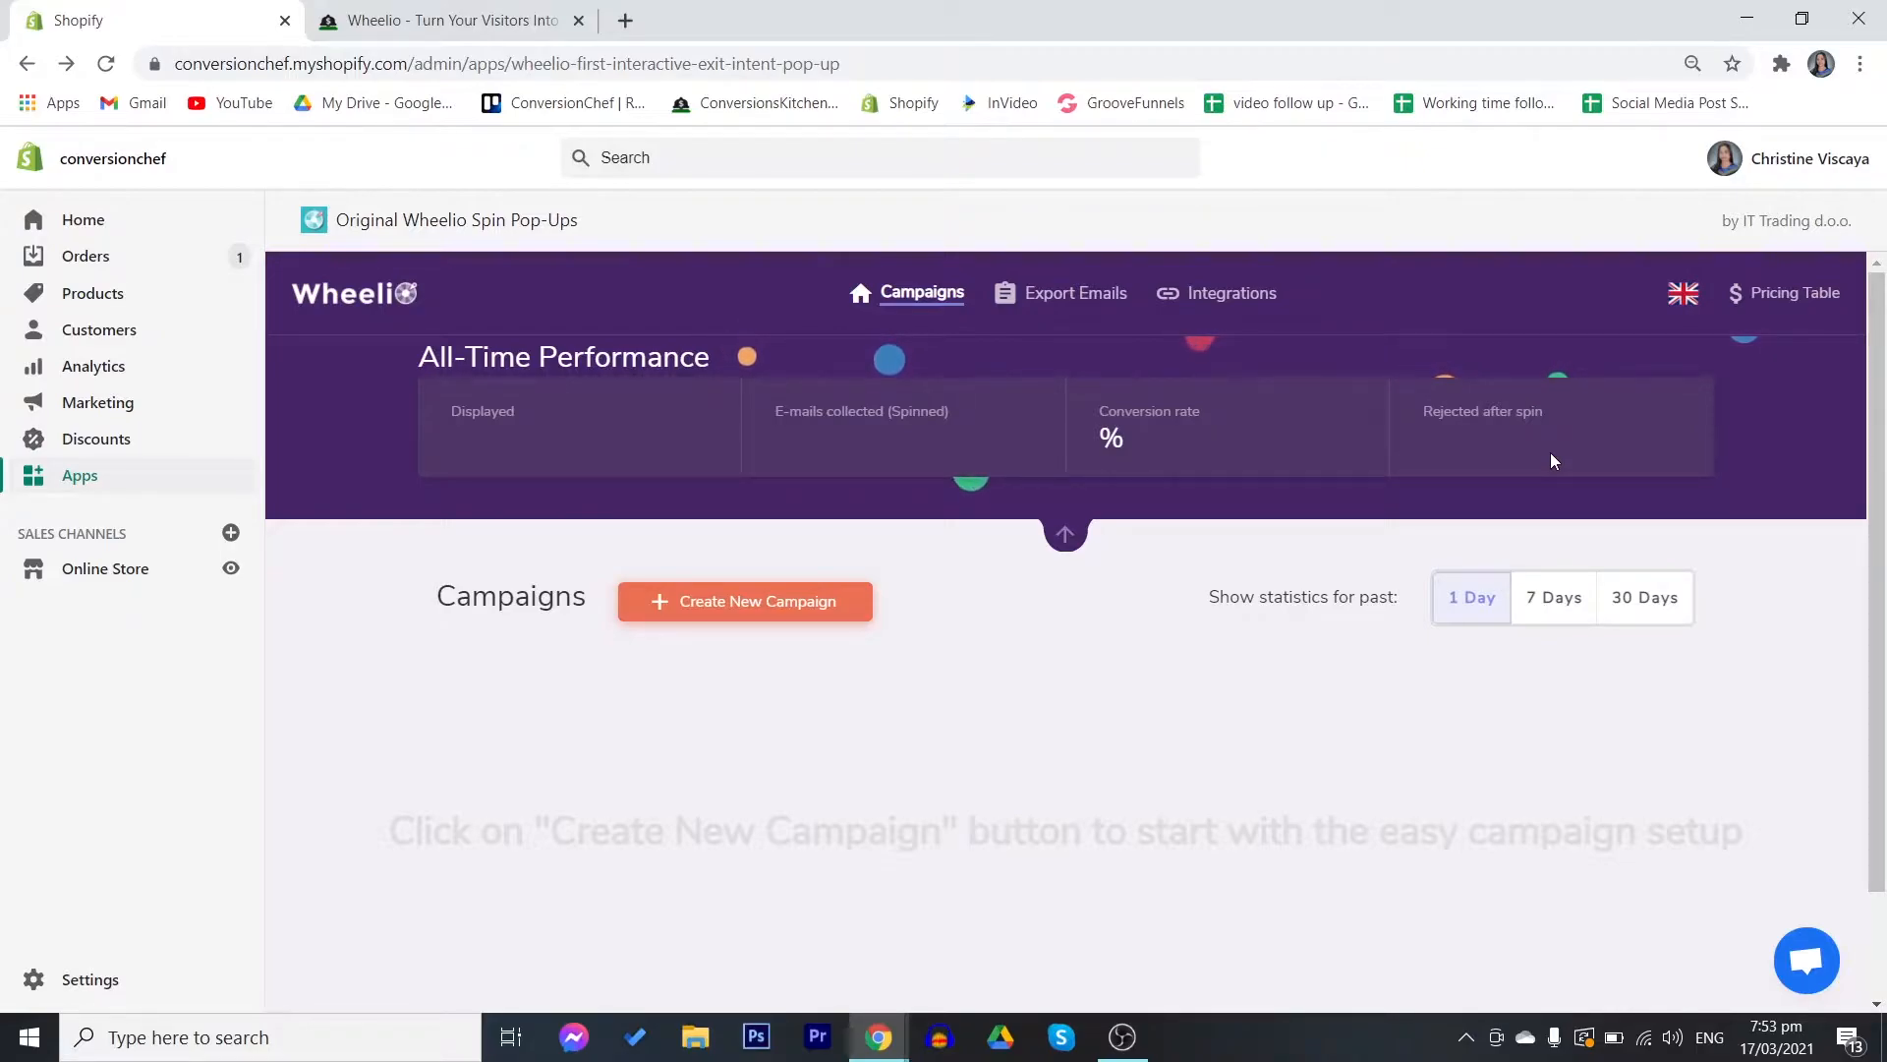
# - Open the email export page and examine its date range, store and campaign selection options
pyautogui.click(1074, 305)
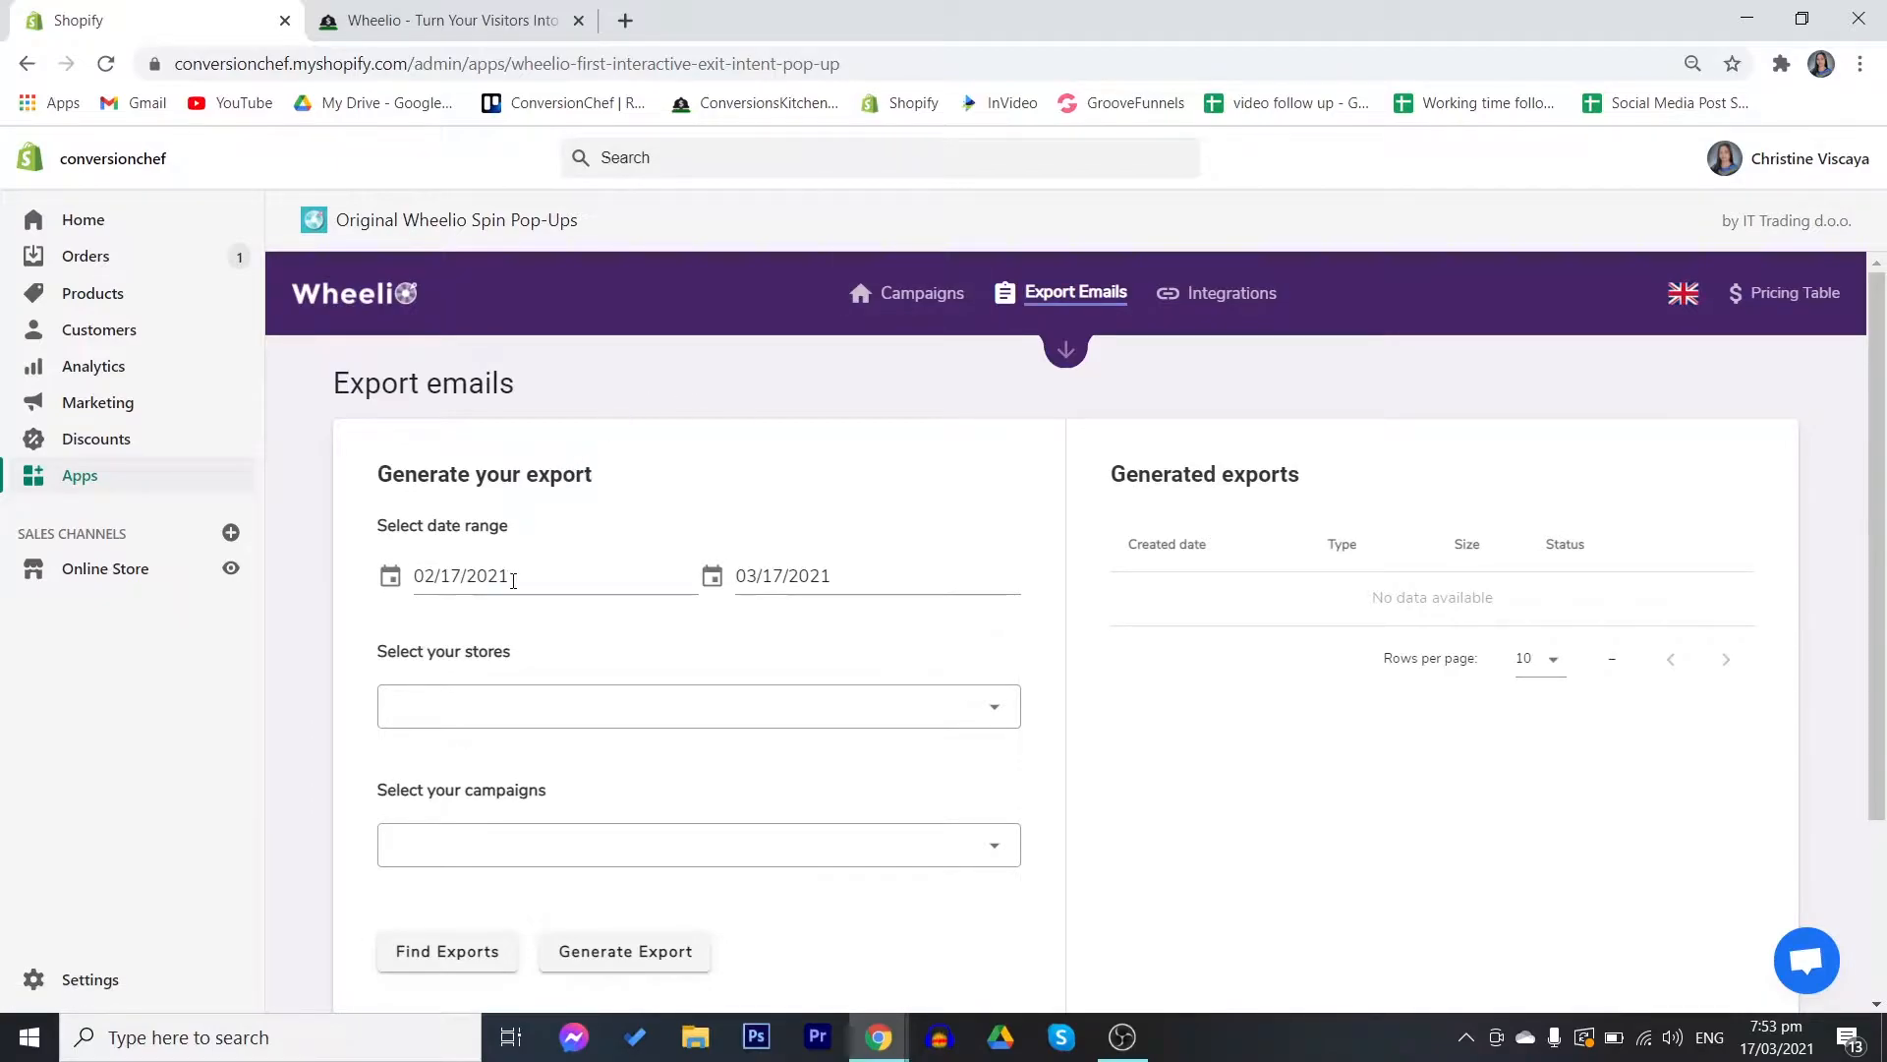
pyautogui.moveTo(411, 526); pyautogui.dragTo(464, 526)
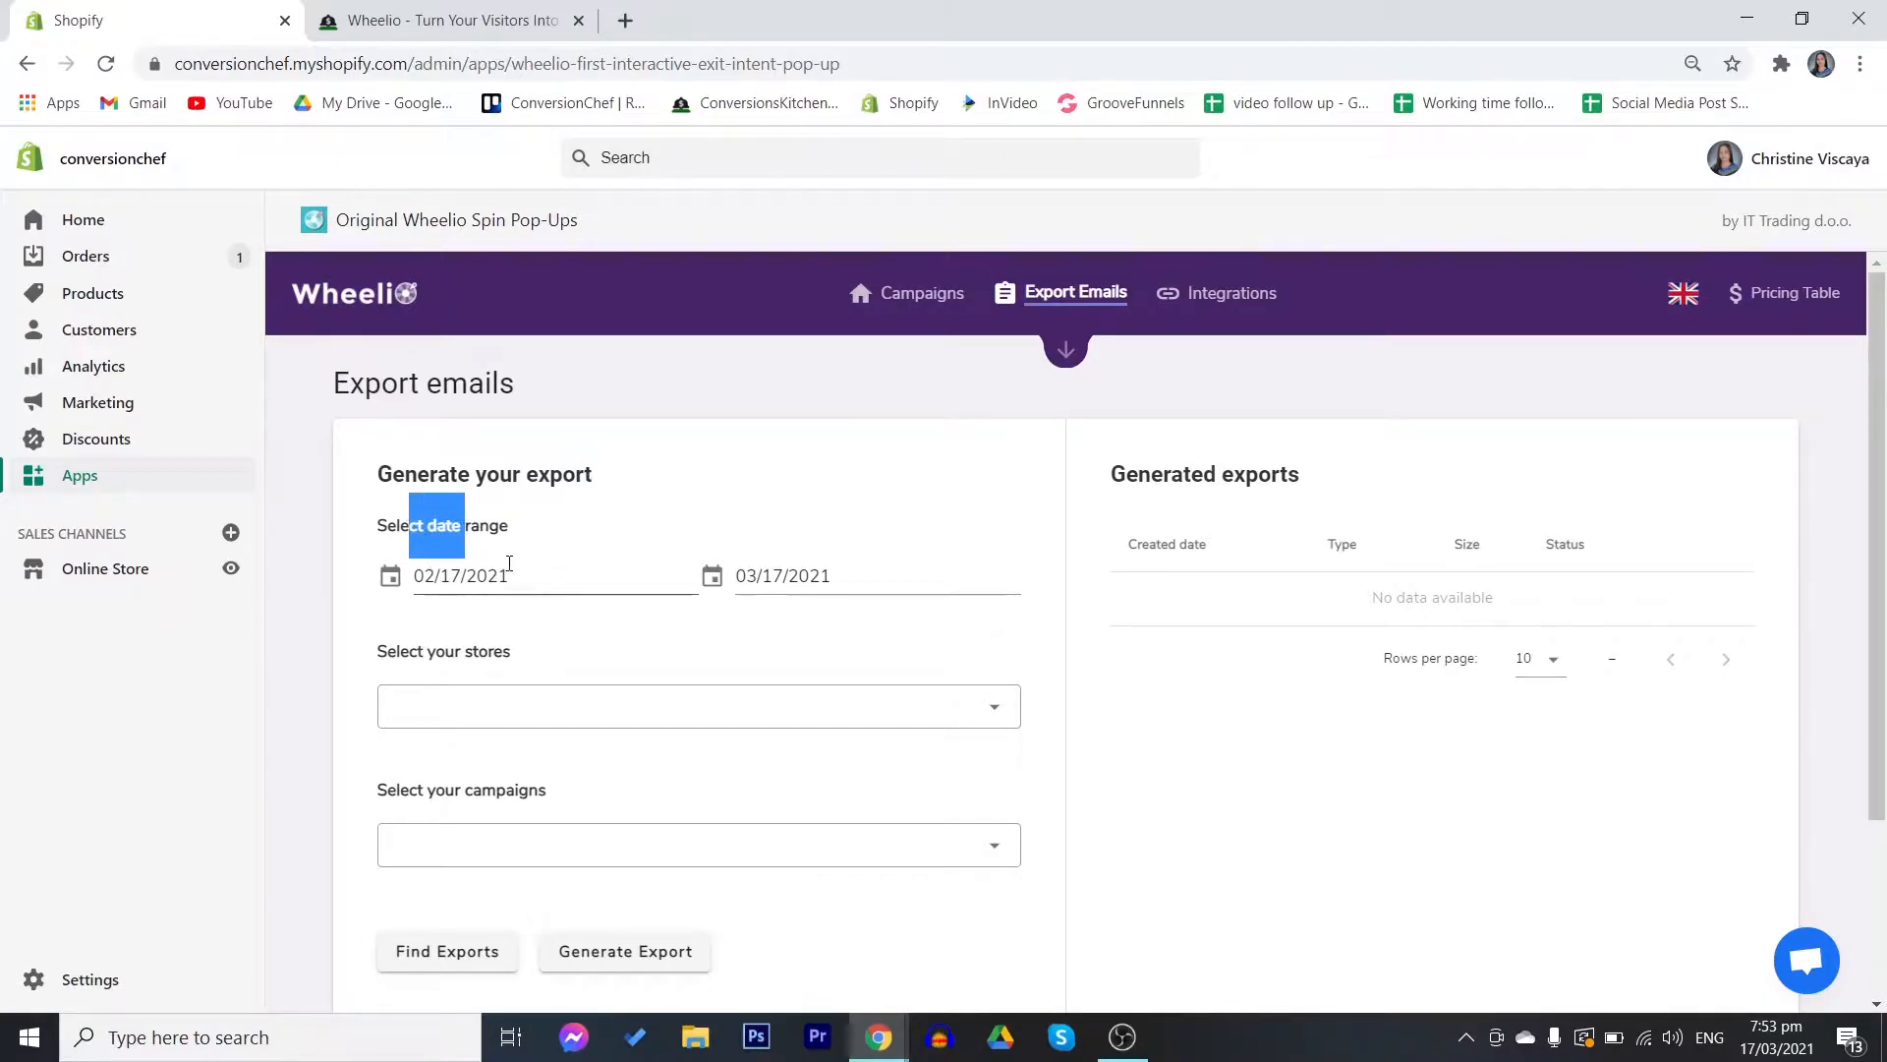
pyautogui.click(518, 654)
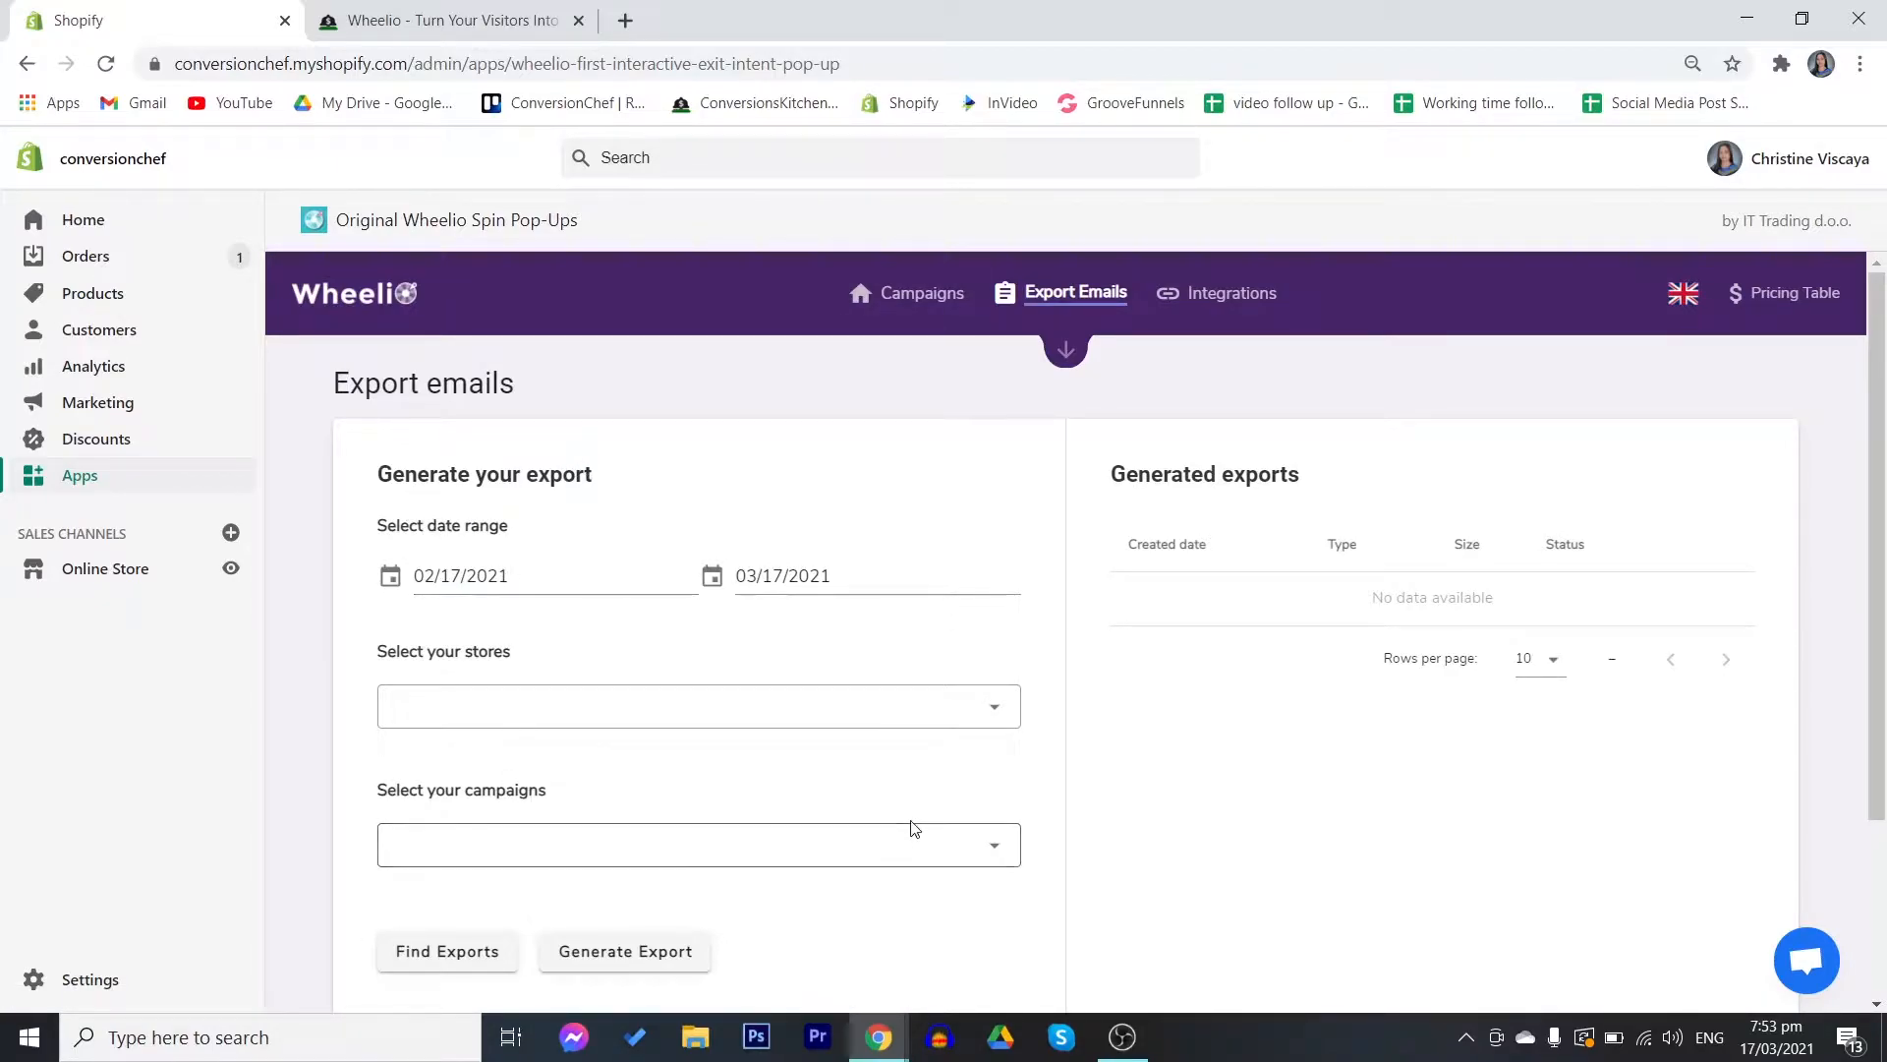
pyautogui.scroll(-3, 910, 823)
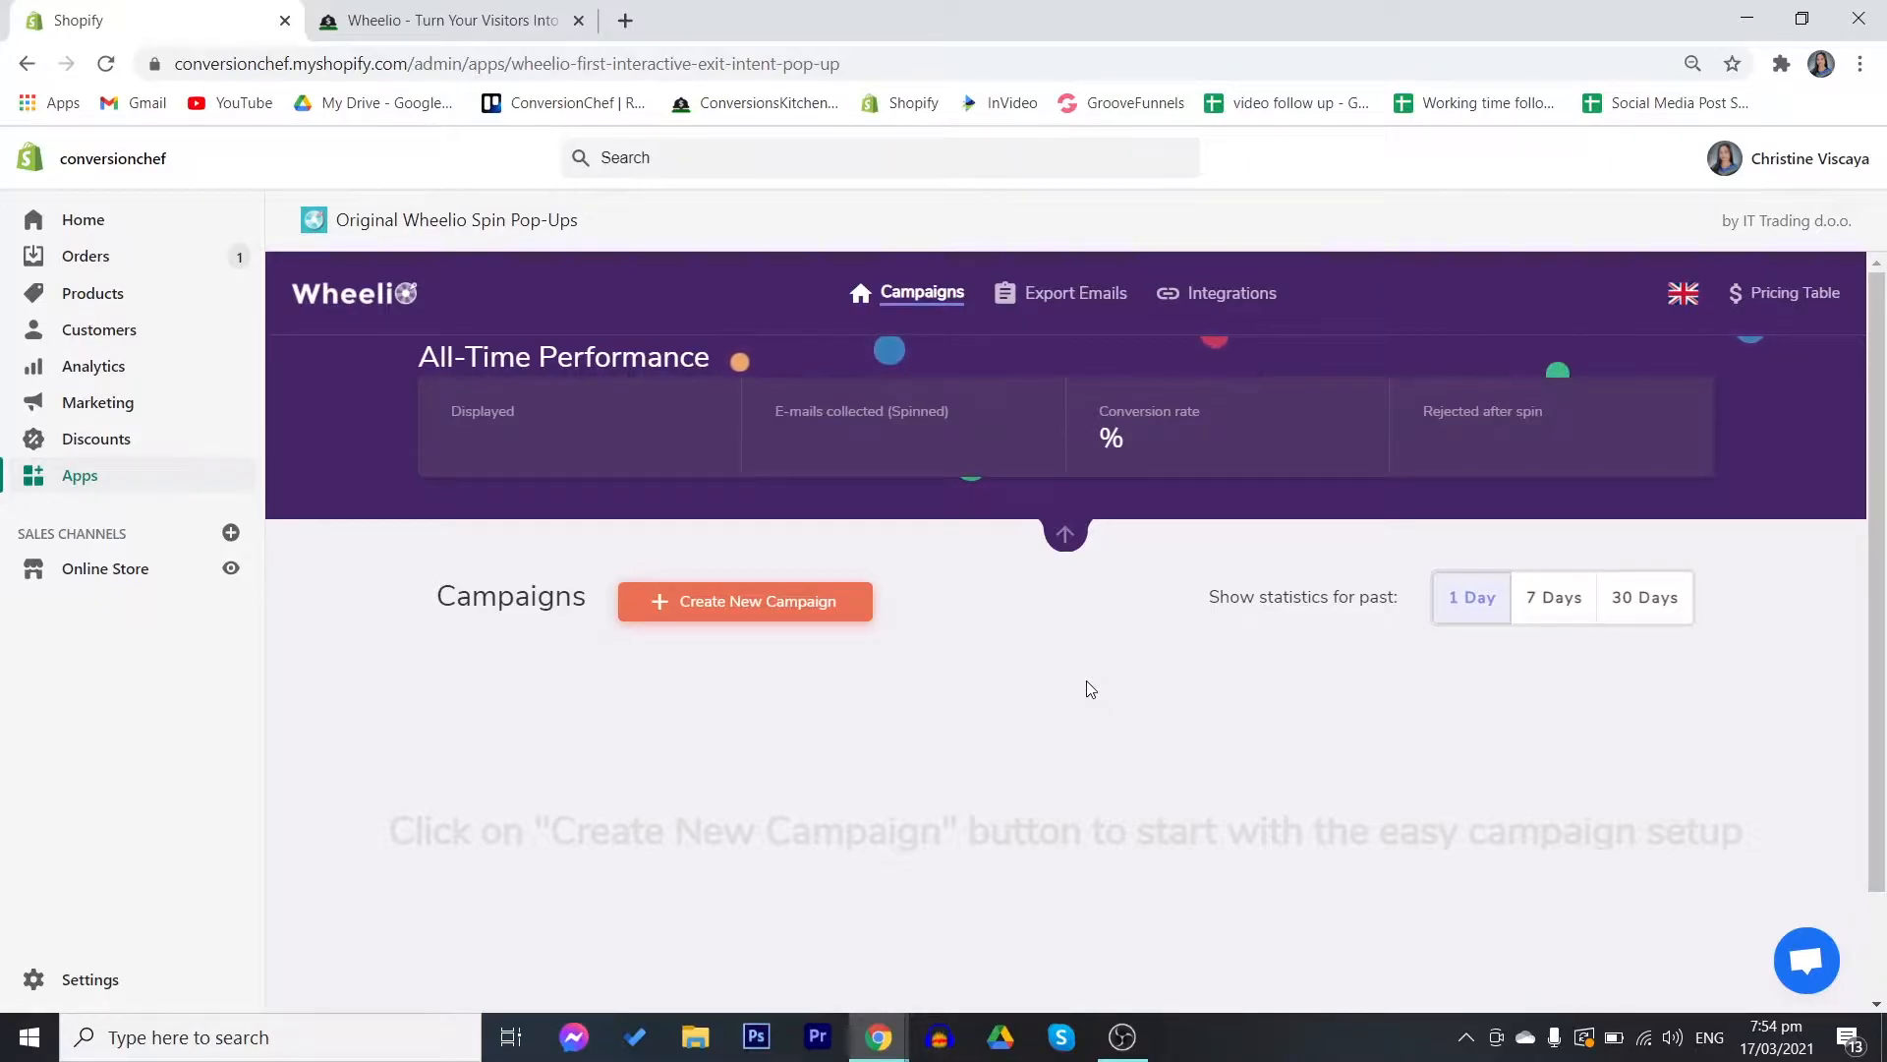
# - Create a new campaign of the Wheelio 2.0 spin-the-wheel type after reviewing the available campaign types
pyautogui.click(807, 622)
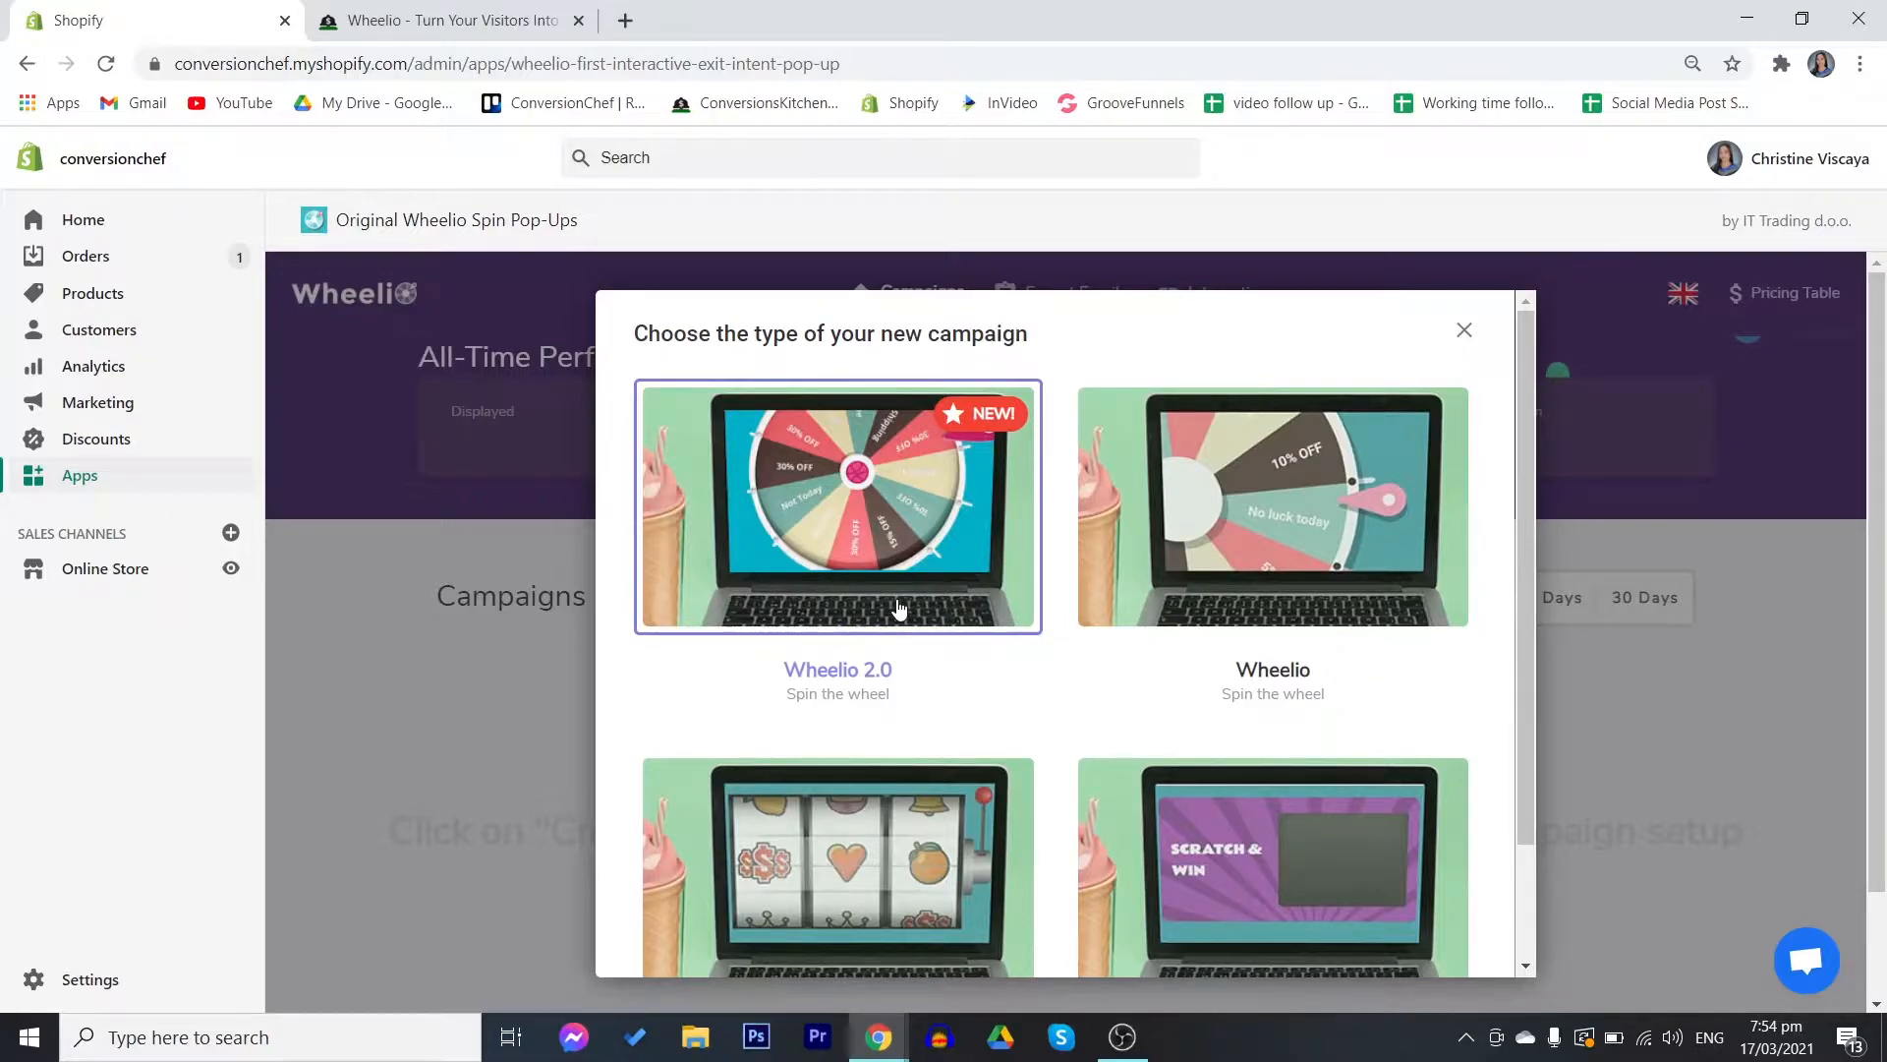
pyautogui.scroll(-2, 969, 716)
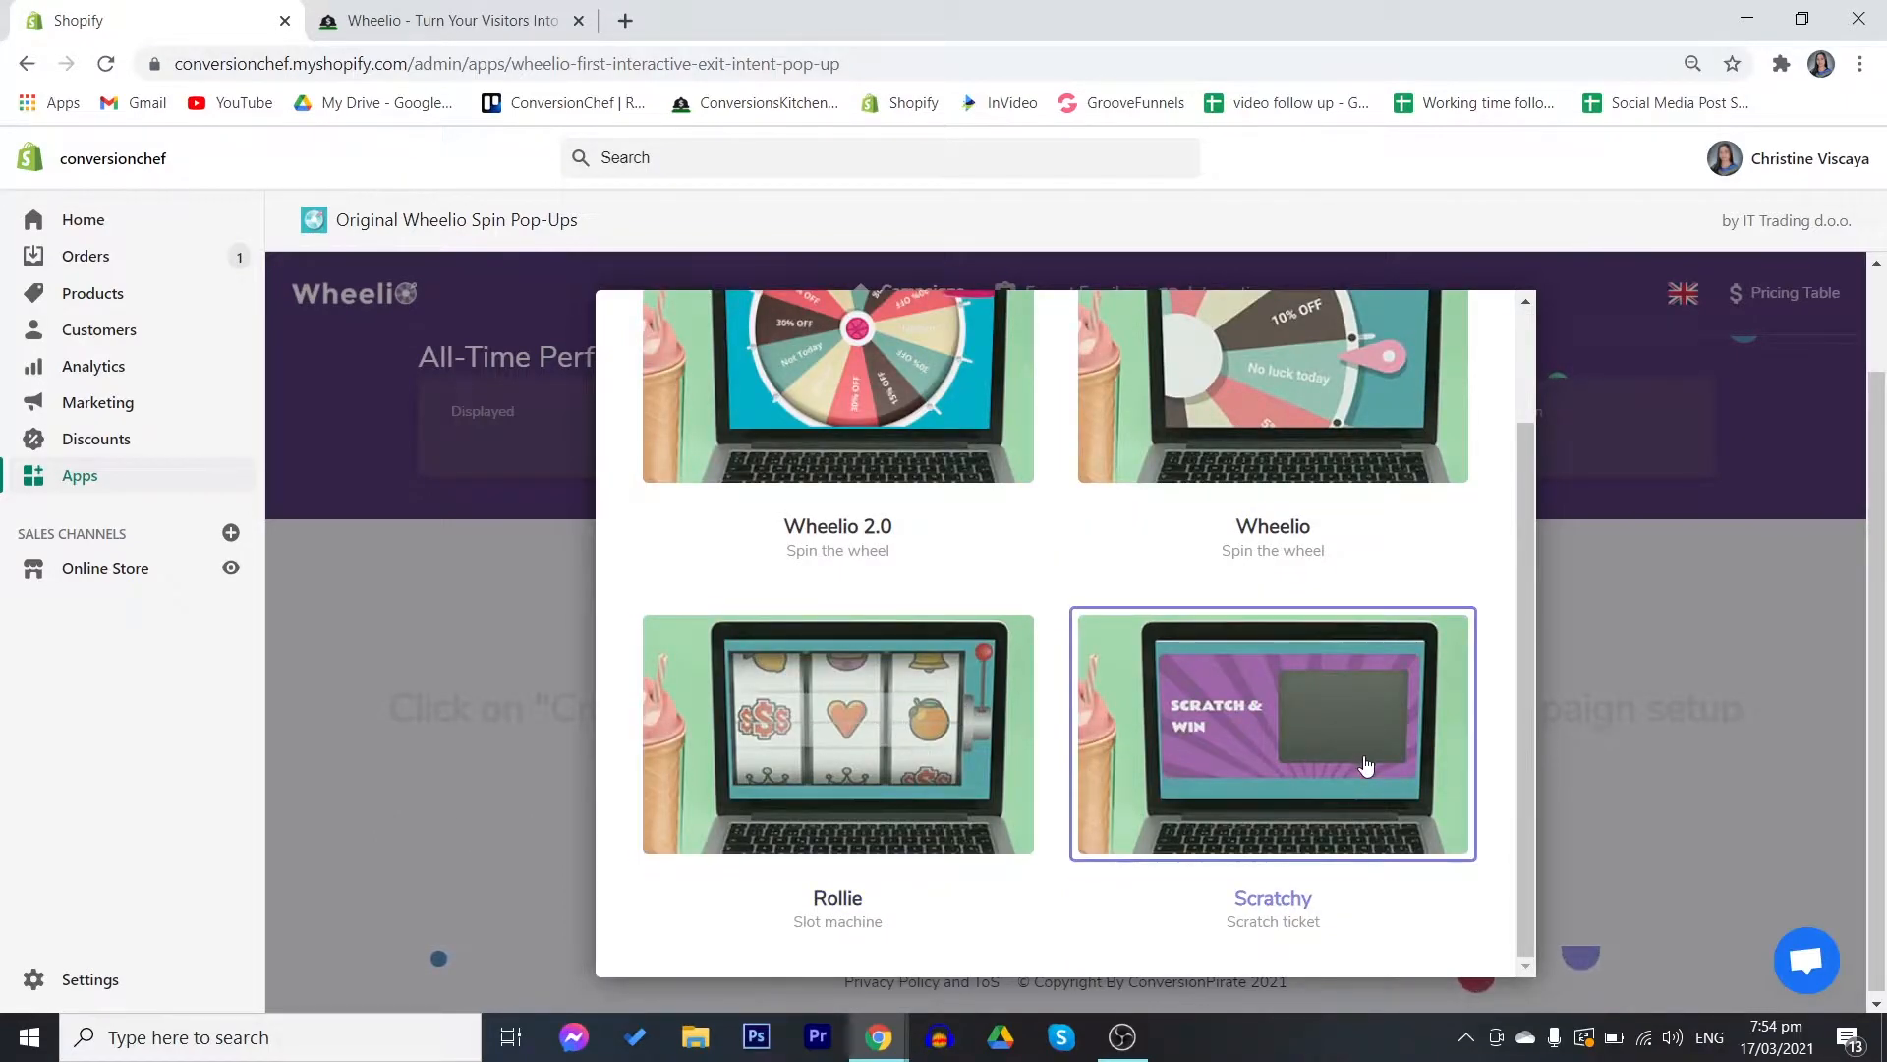
pyautogui.scroll(2, 1335, 784)
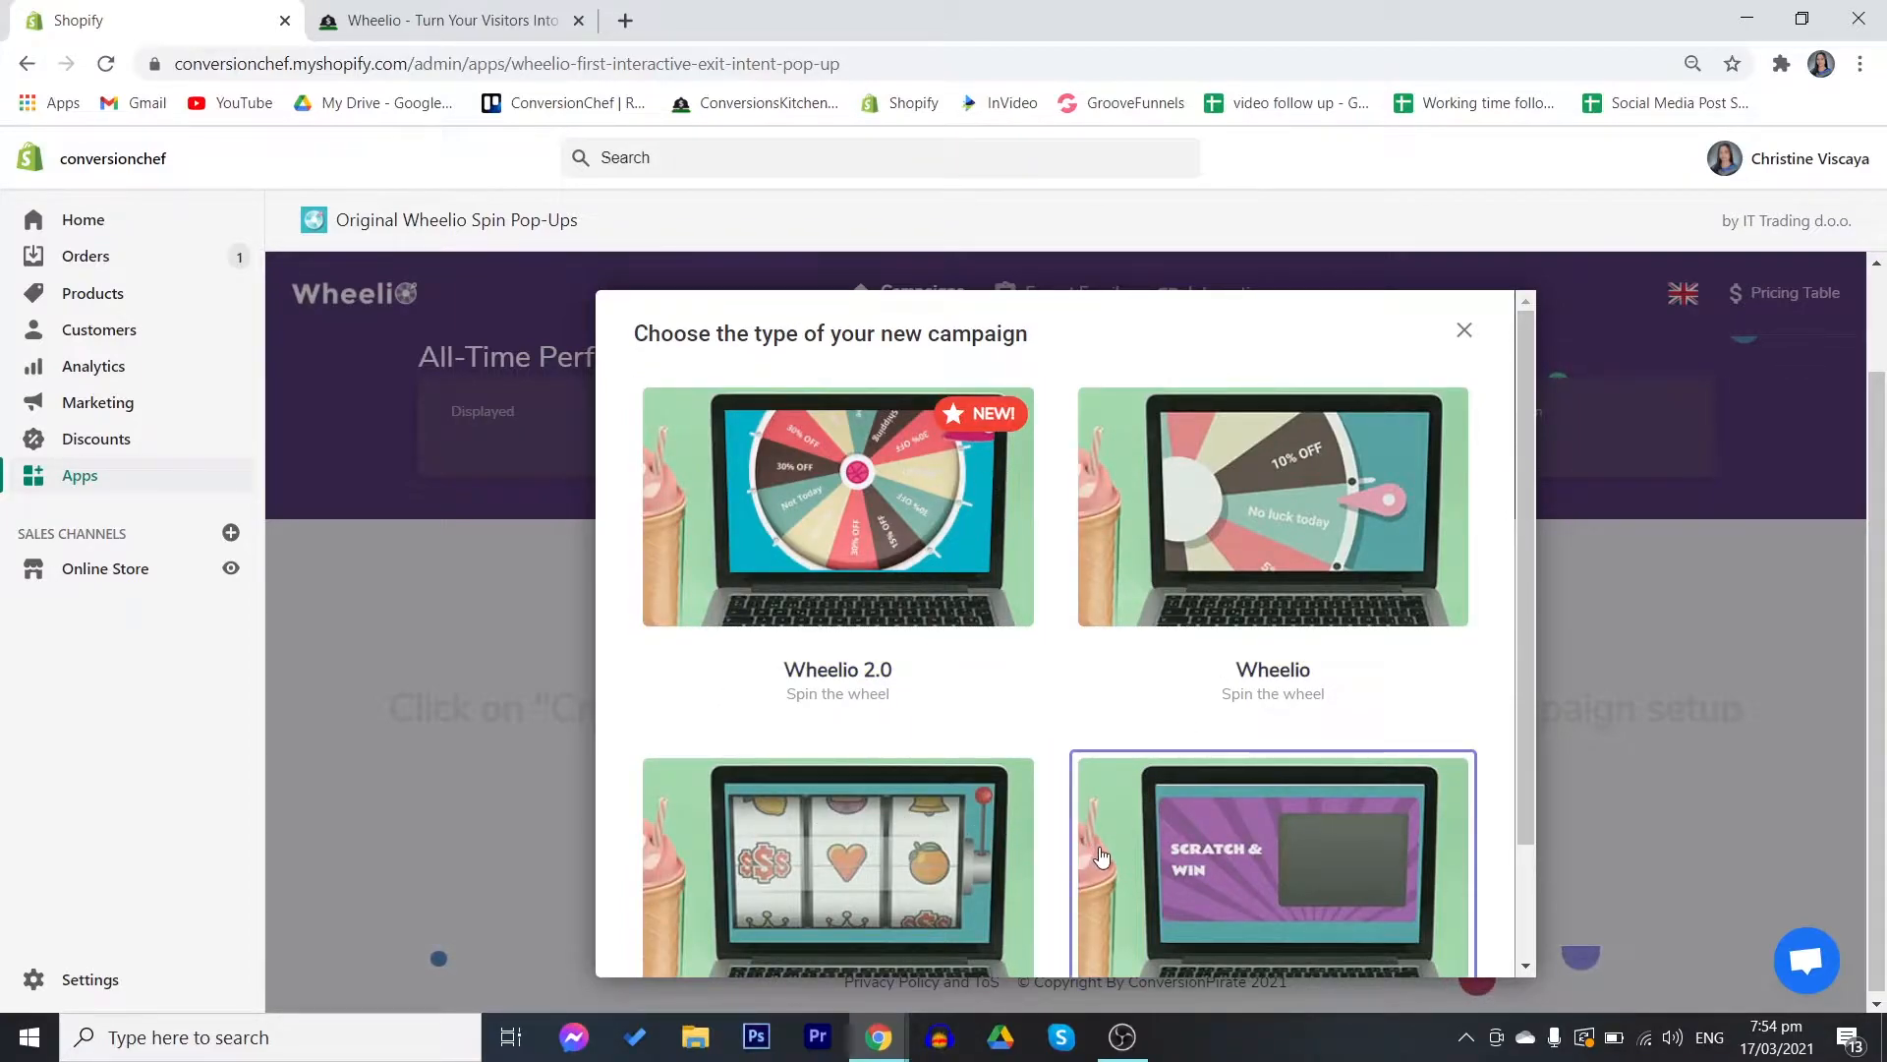
pyautogui.scroll(-2, 1015, 688)
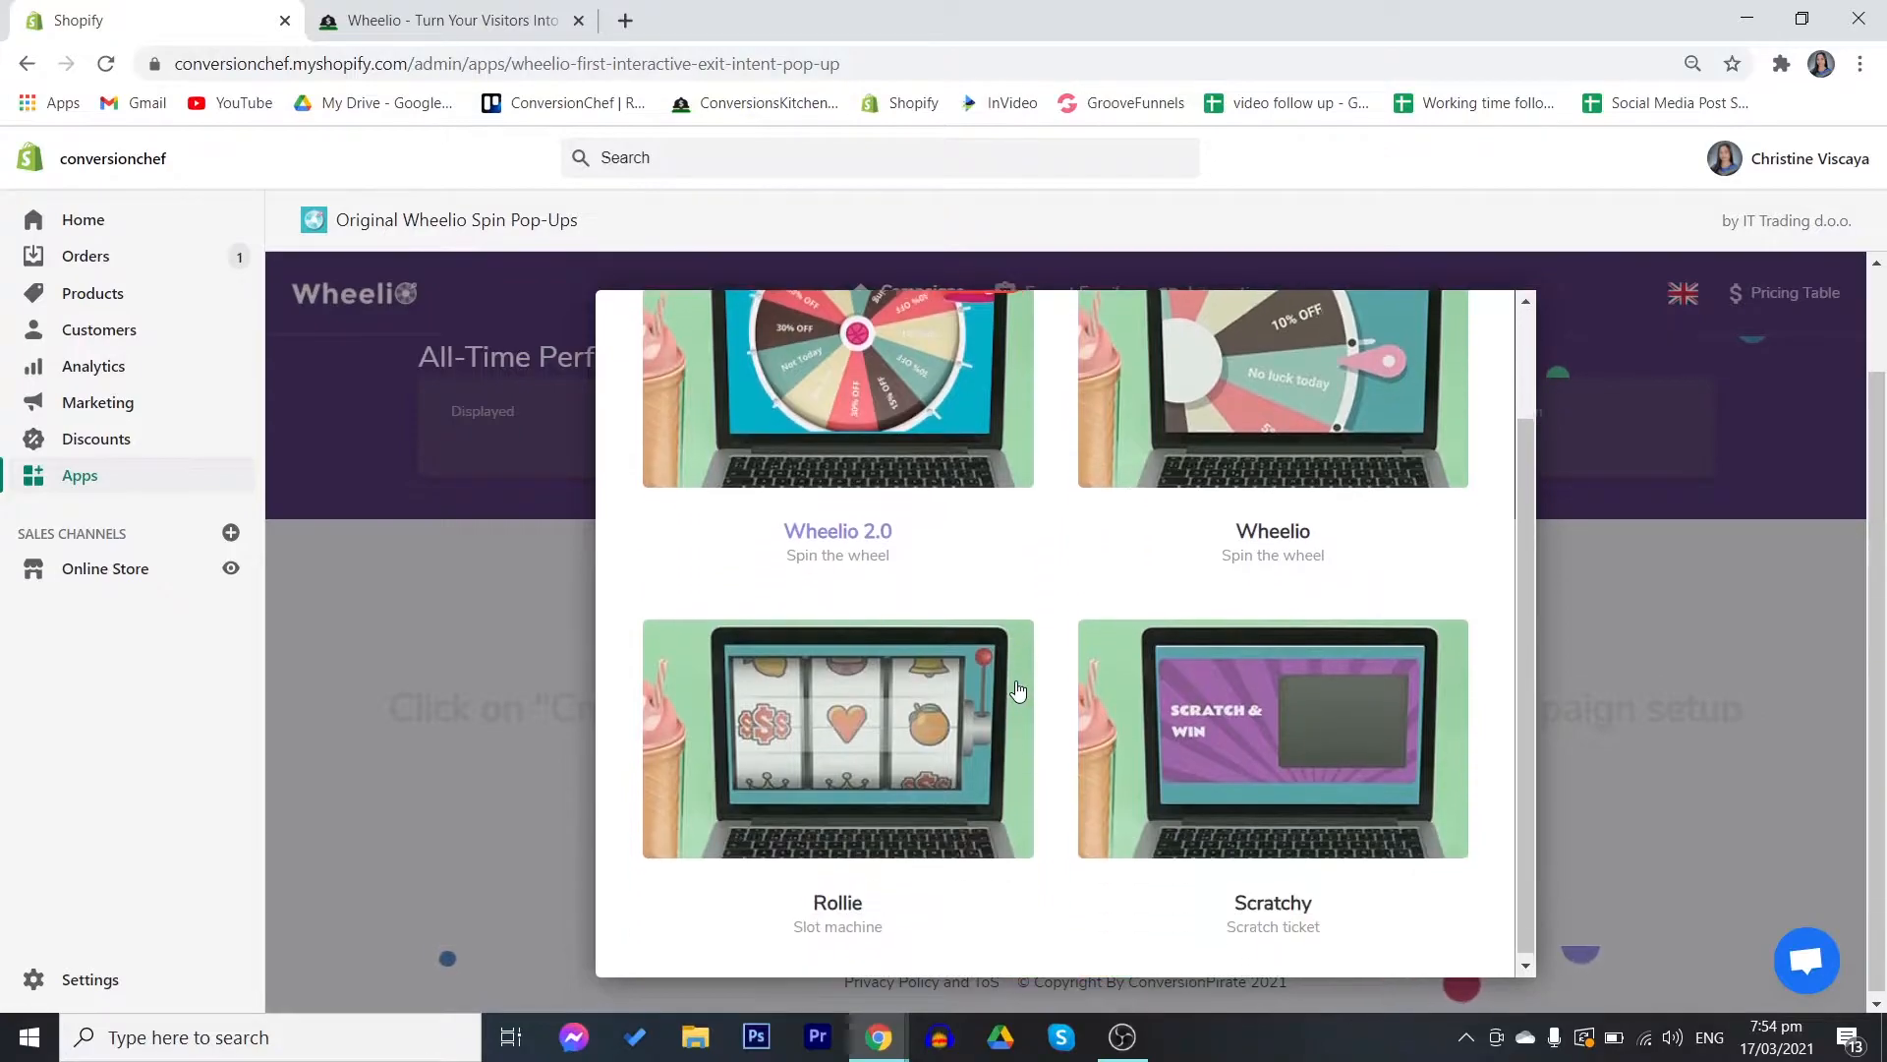
pyautogui.scroll(2, 1015, 693)
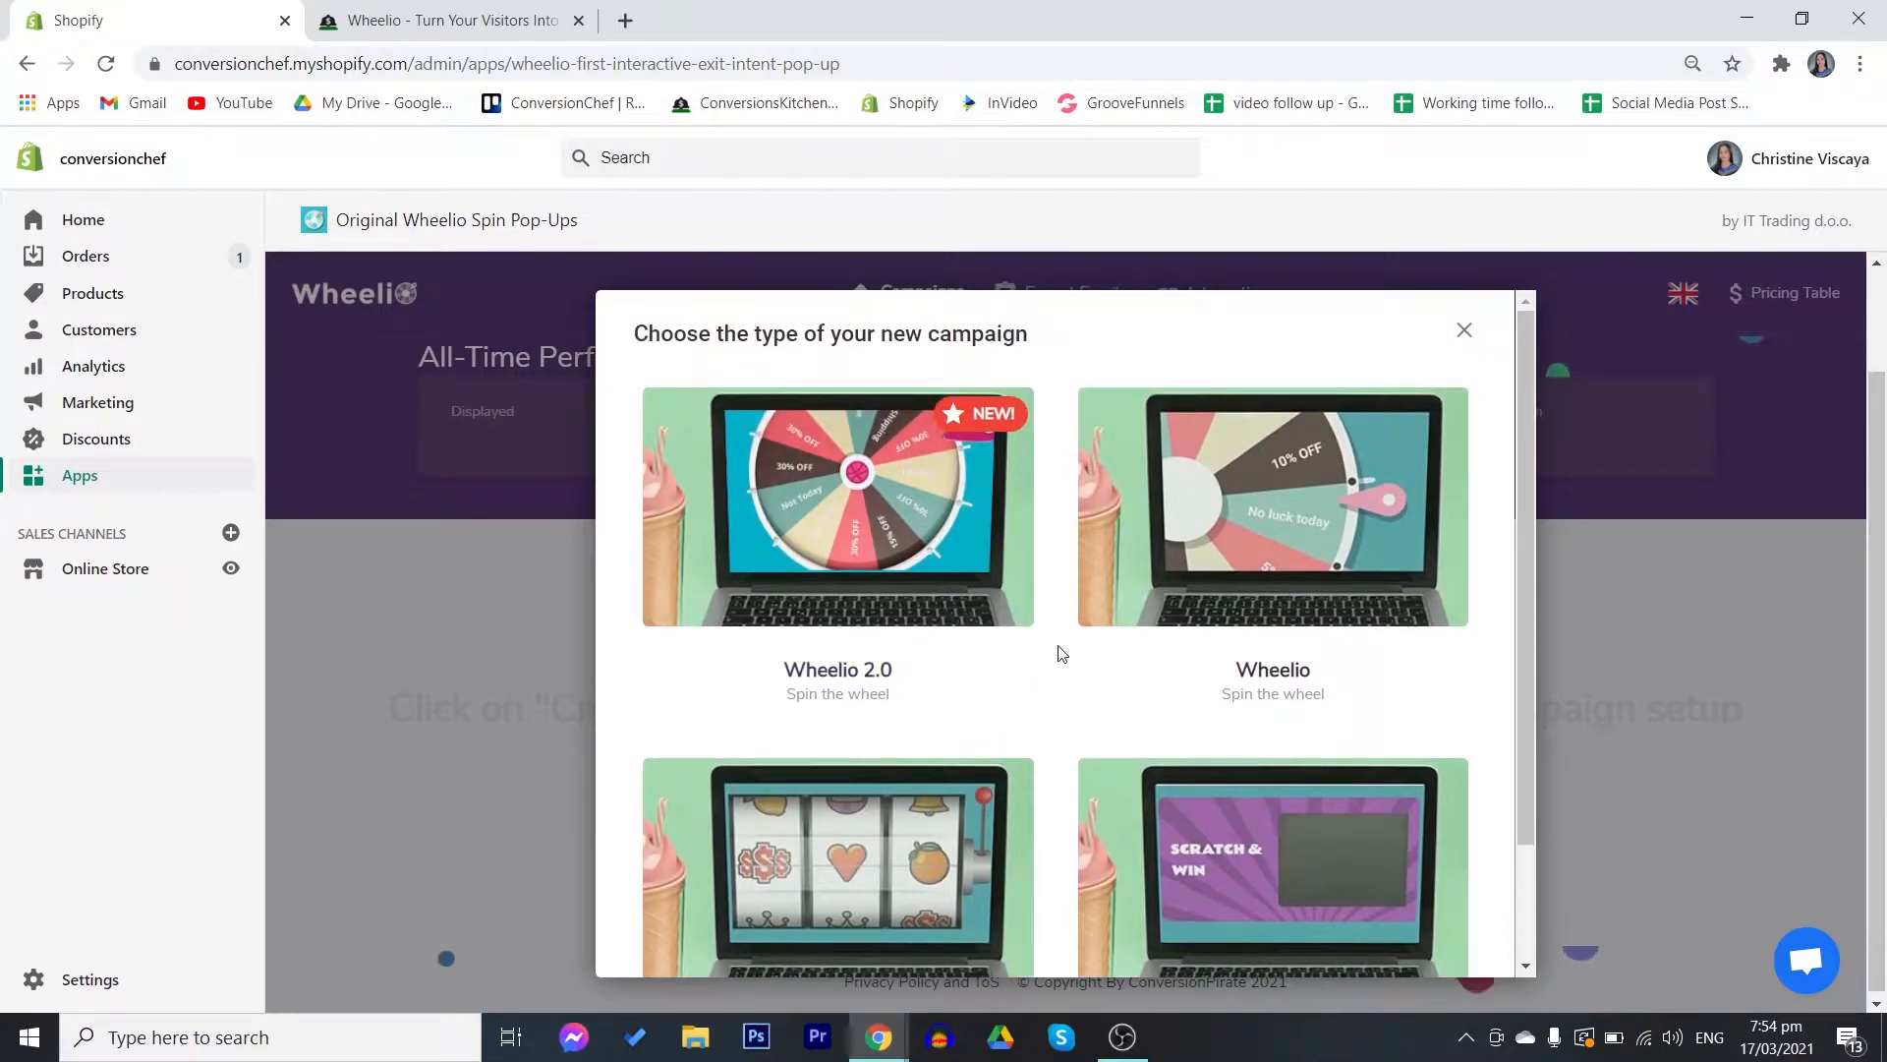
pyautogui.click(897, 496)
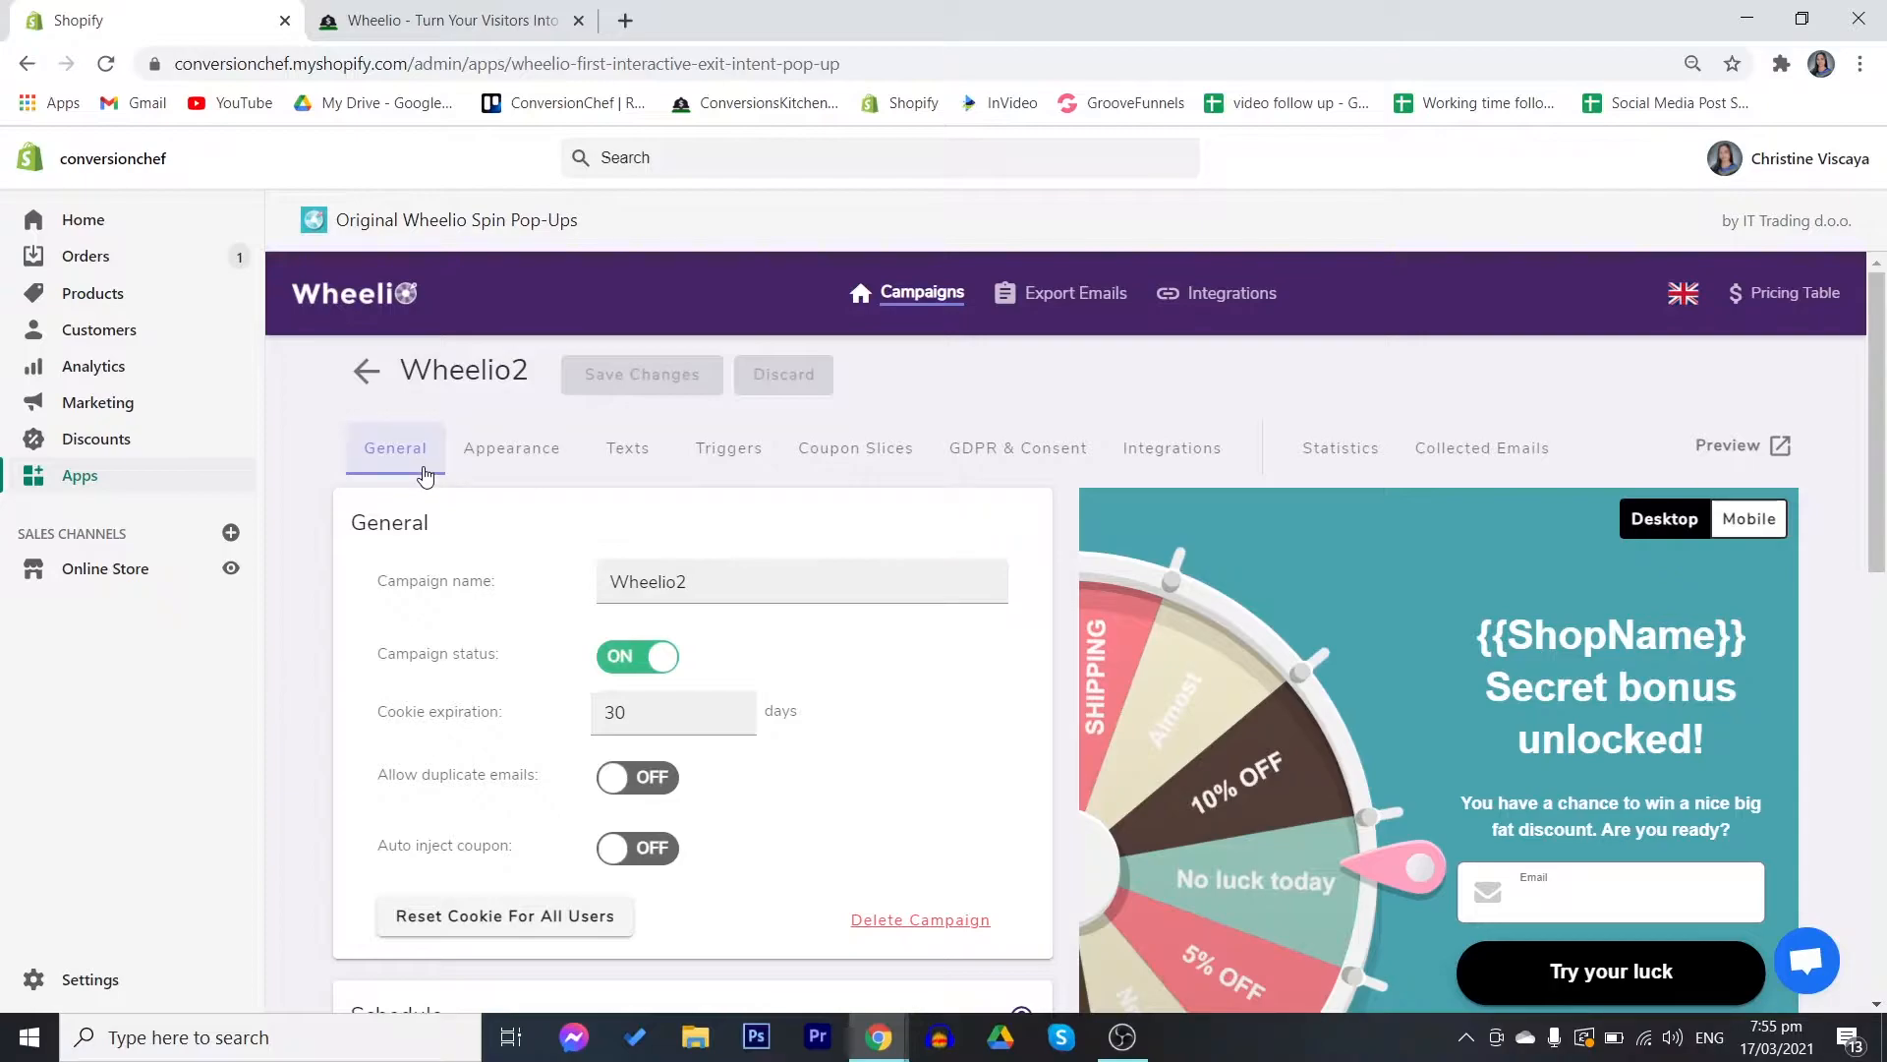
# - Examine the campaign's general settings, including name, status, cookie expiration, duplicate emails and coupon injection, and its schedule type
pyautogui.doubleClick(720, 582)
pyautogui.click(659, 541)
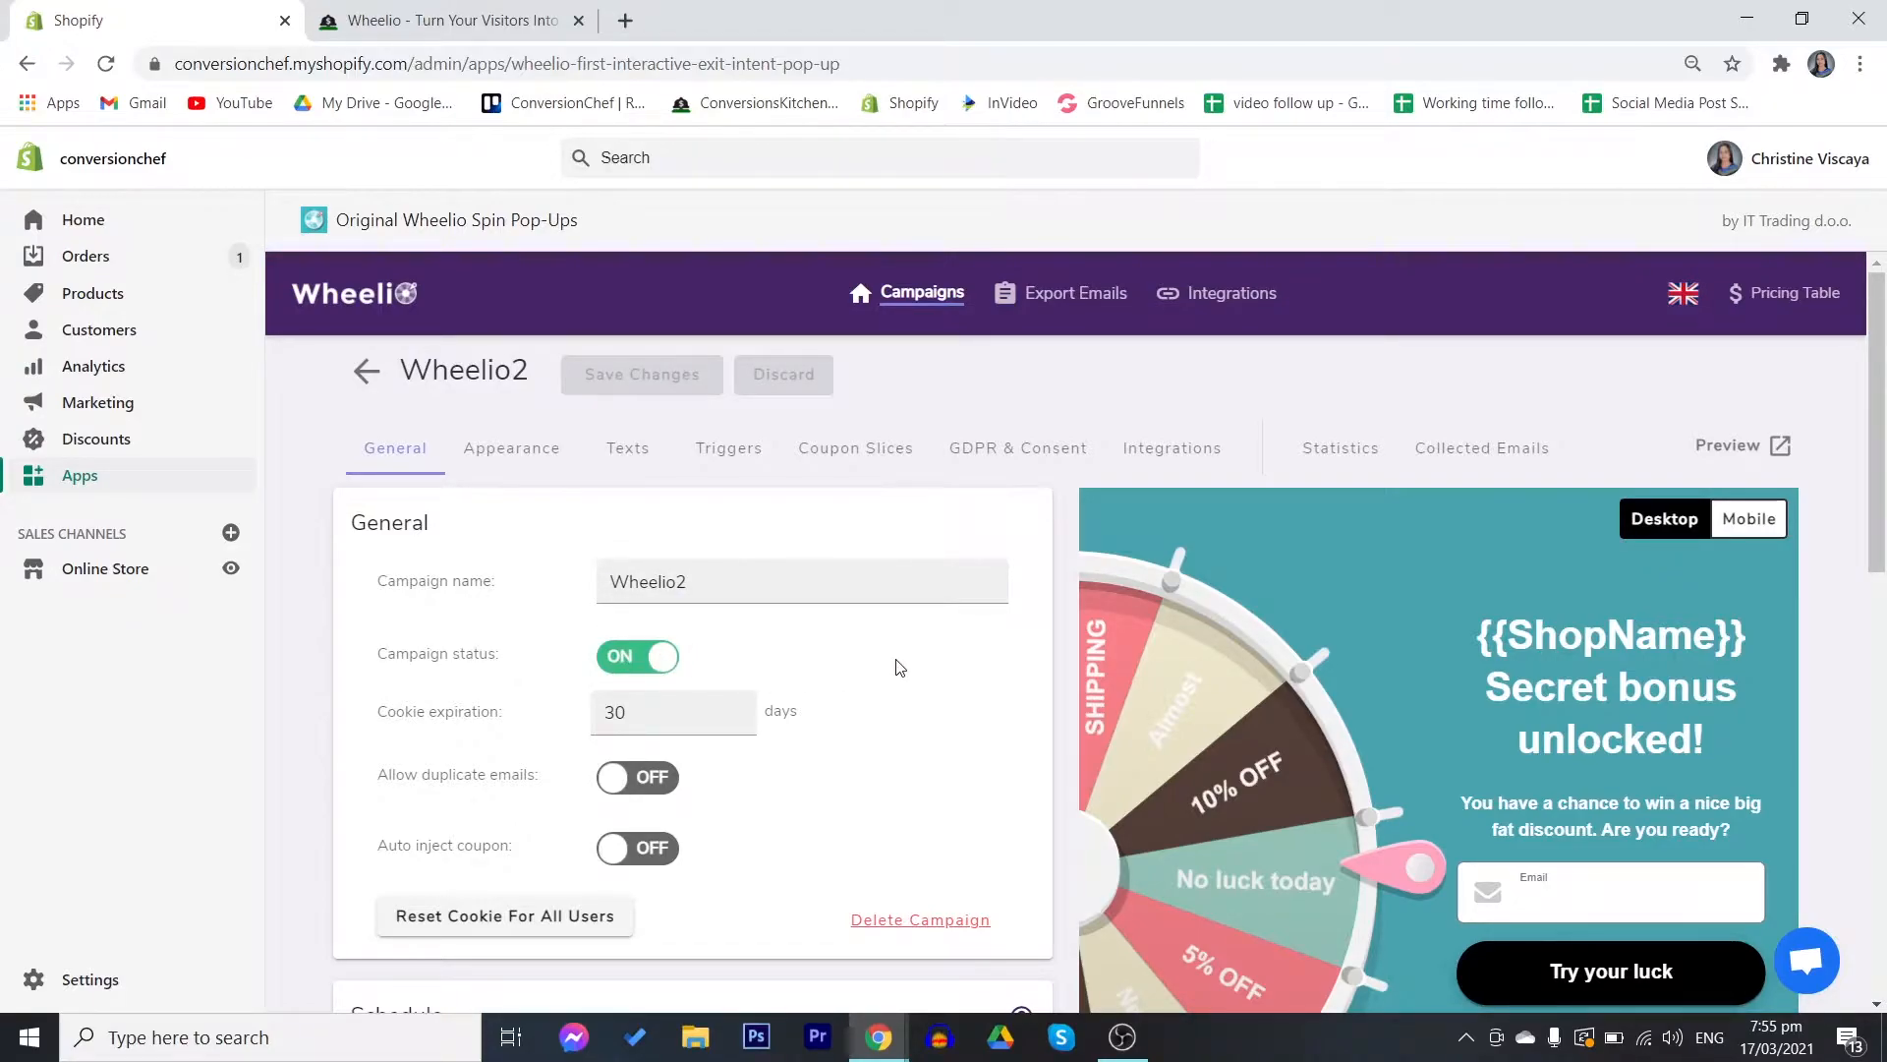
pyautogui.scroll(-1, 896, 667)
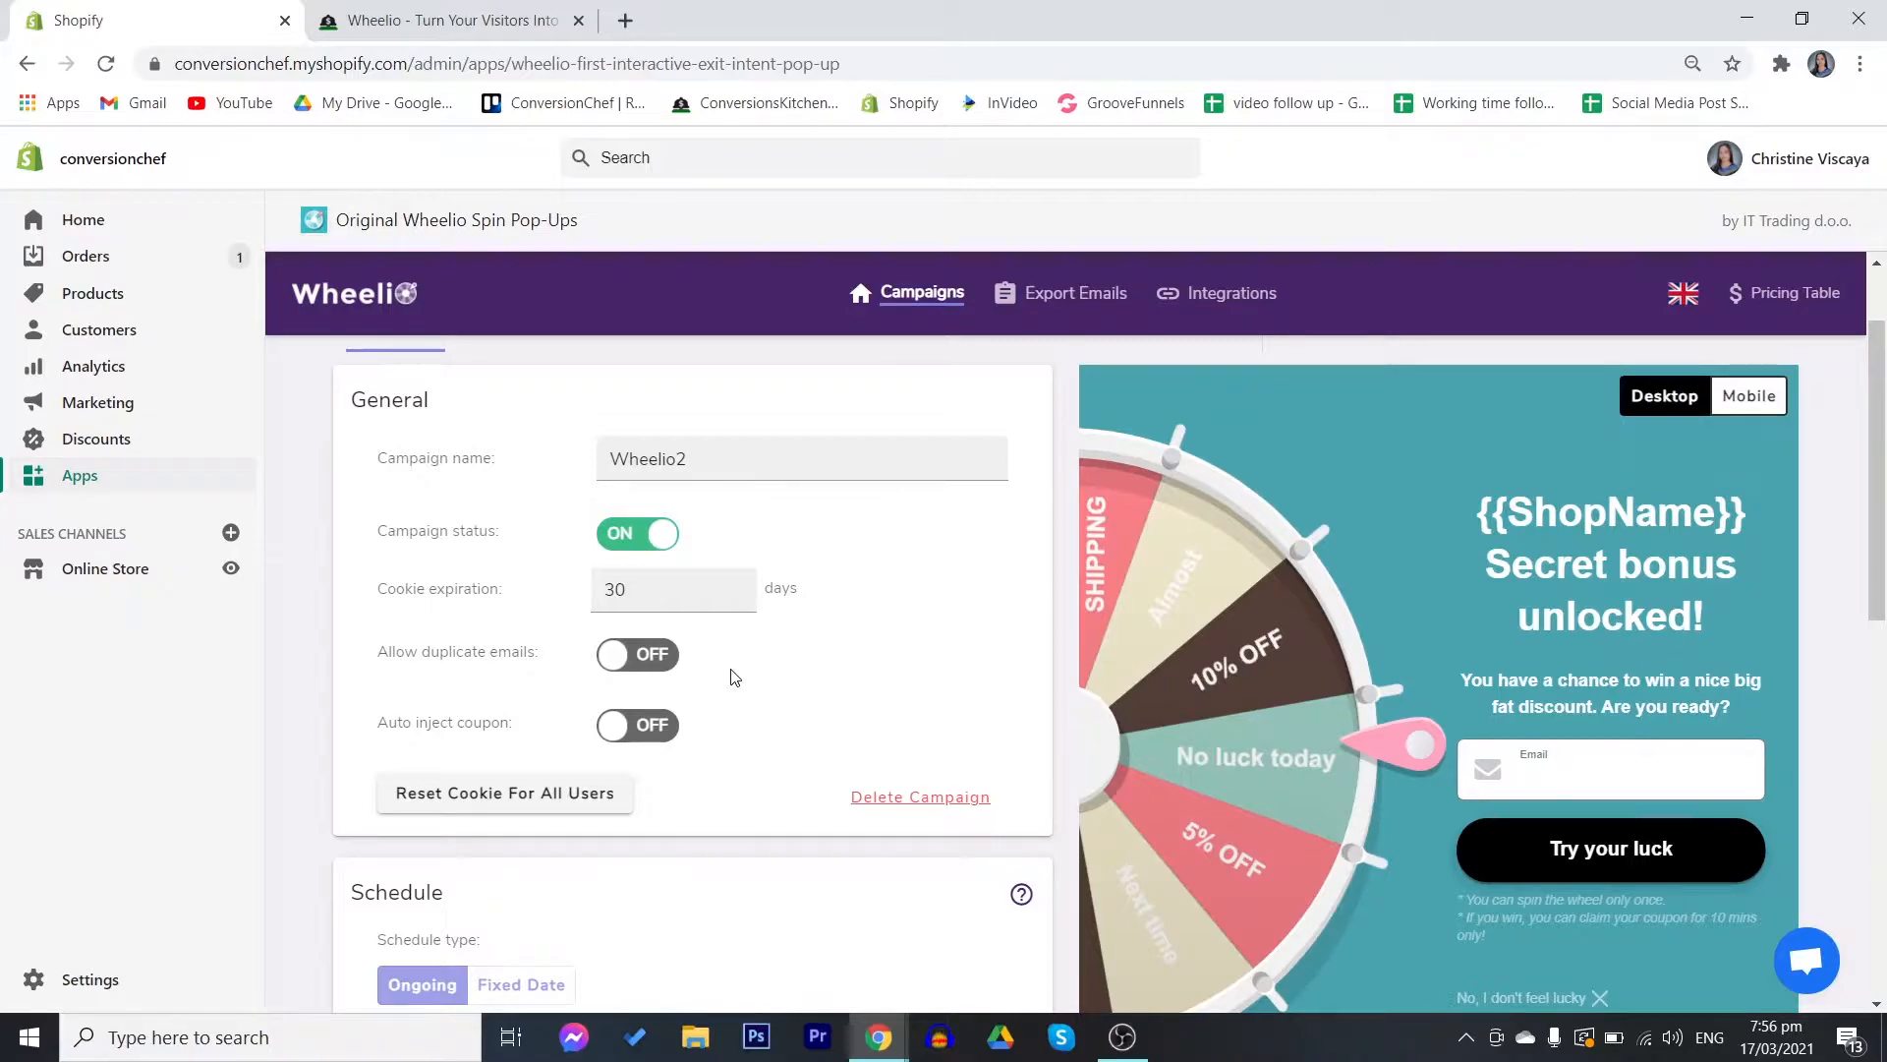
pyautogui.scroll(-3, 732, 676)
pyautogui.moveTo(491, 532); pyautogui.dragTo(361, 523)
pyautogui.click(530, 552)
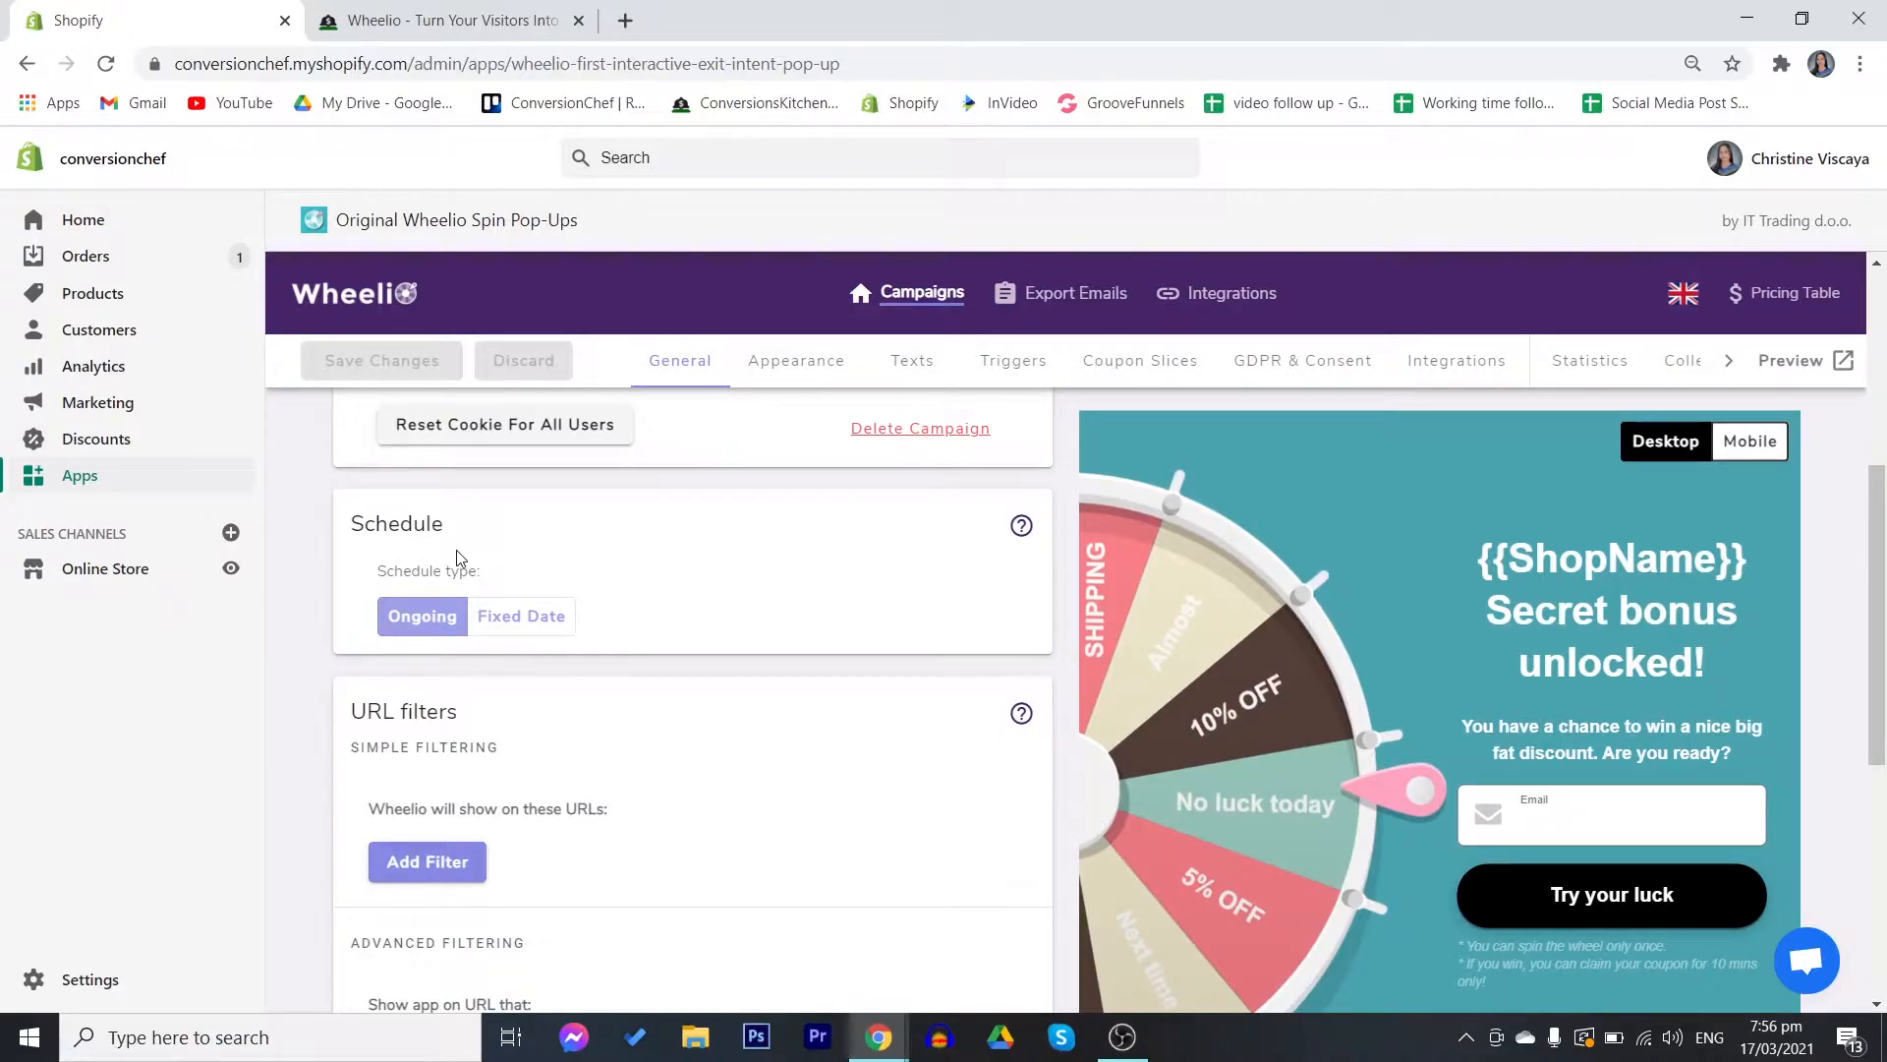
pyautogui.moveTo(493, 513); pyautogui.dragTo(361, 523)
pyautogui.click(728, 543)
# - Add a simple URL filter for the store's base address and a blank email segmentation rule to the campaign
pyautogui.scroll(-3, 602, 722)
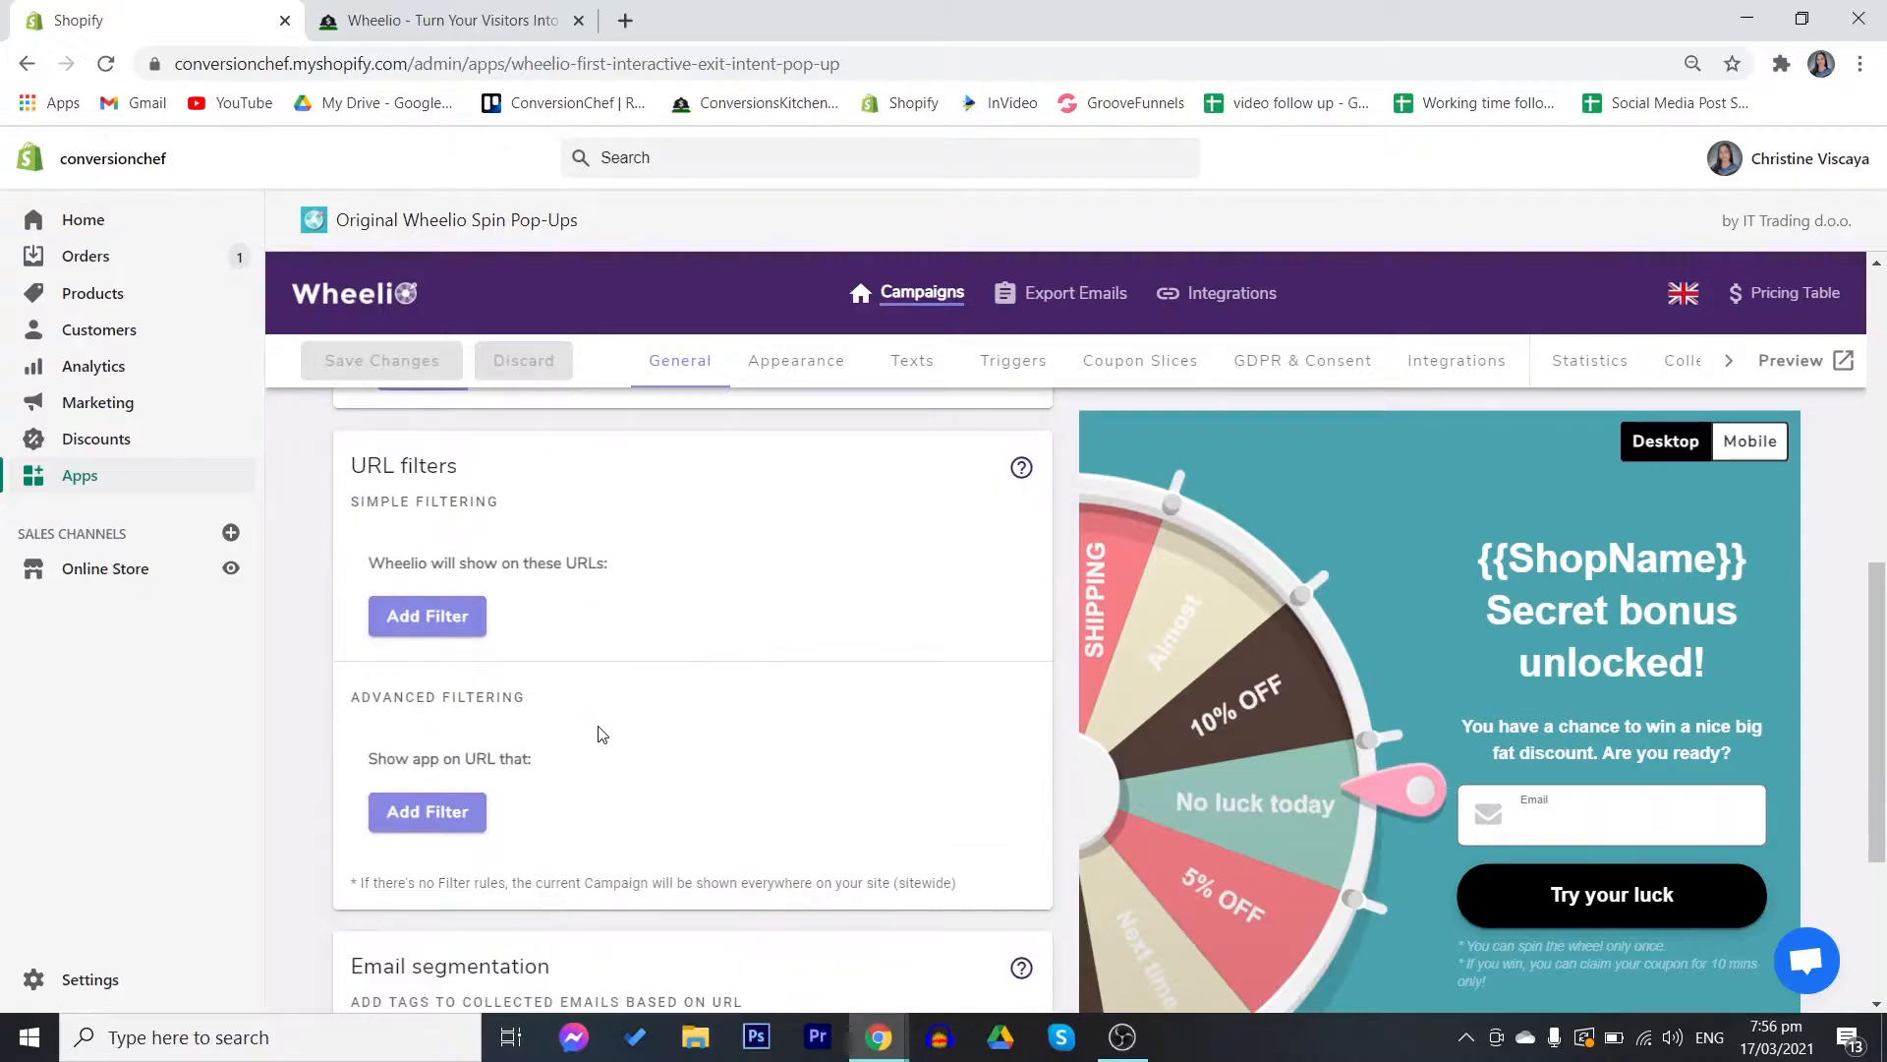
pyautogui.click(427, 615)
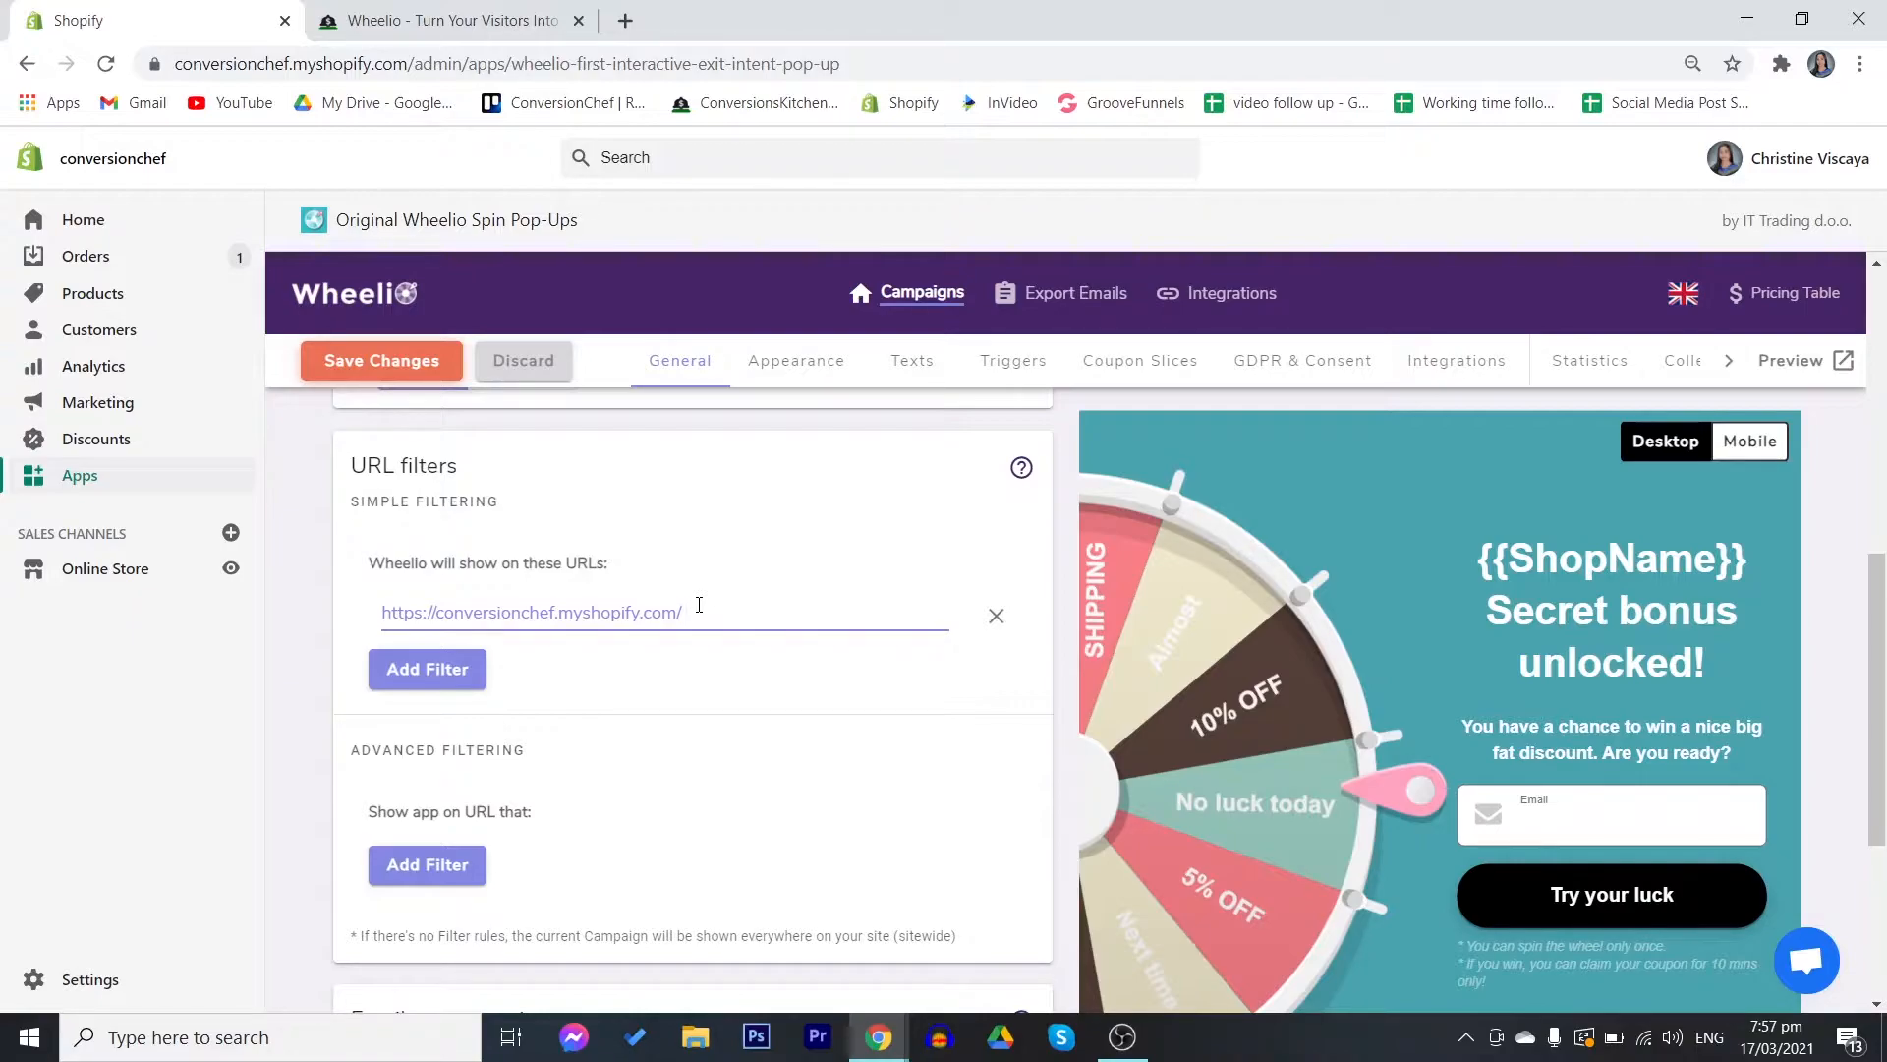
pyautogui.scroll(-4, 293, 588)
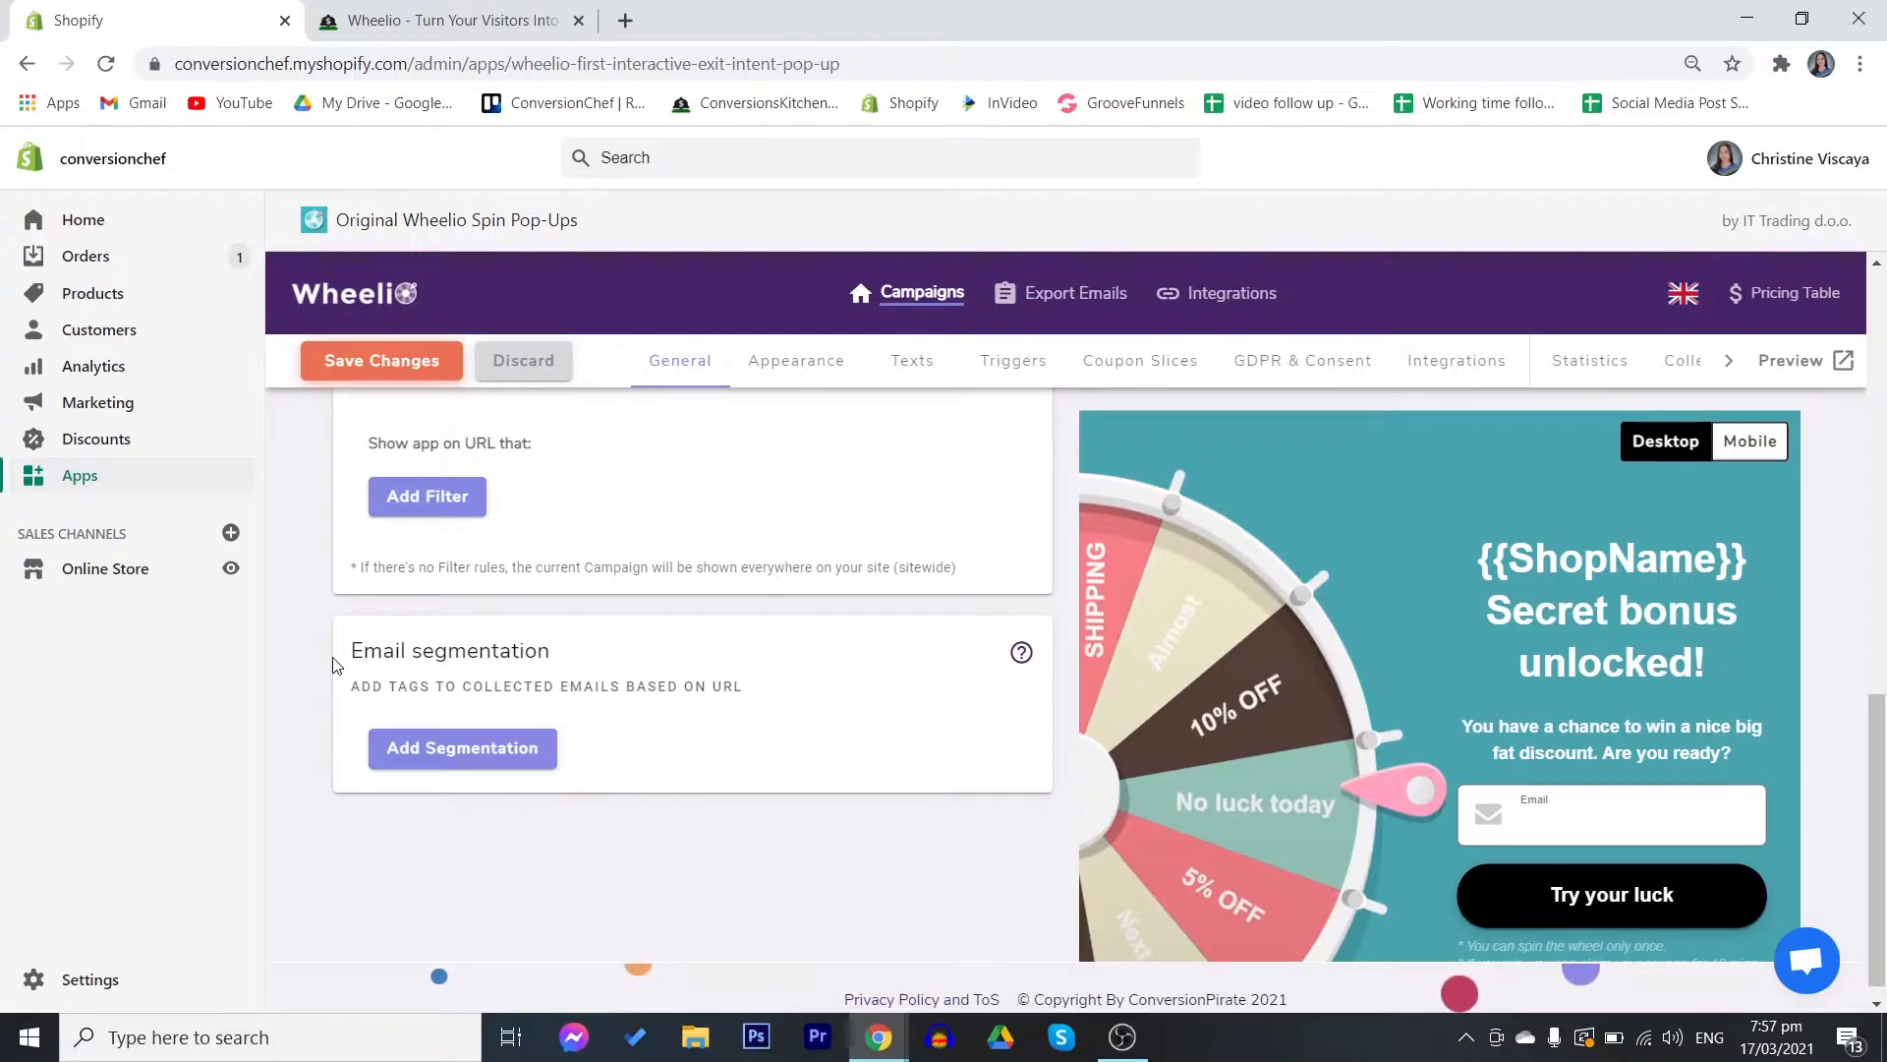
pyautogui.click(481, 749)
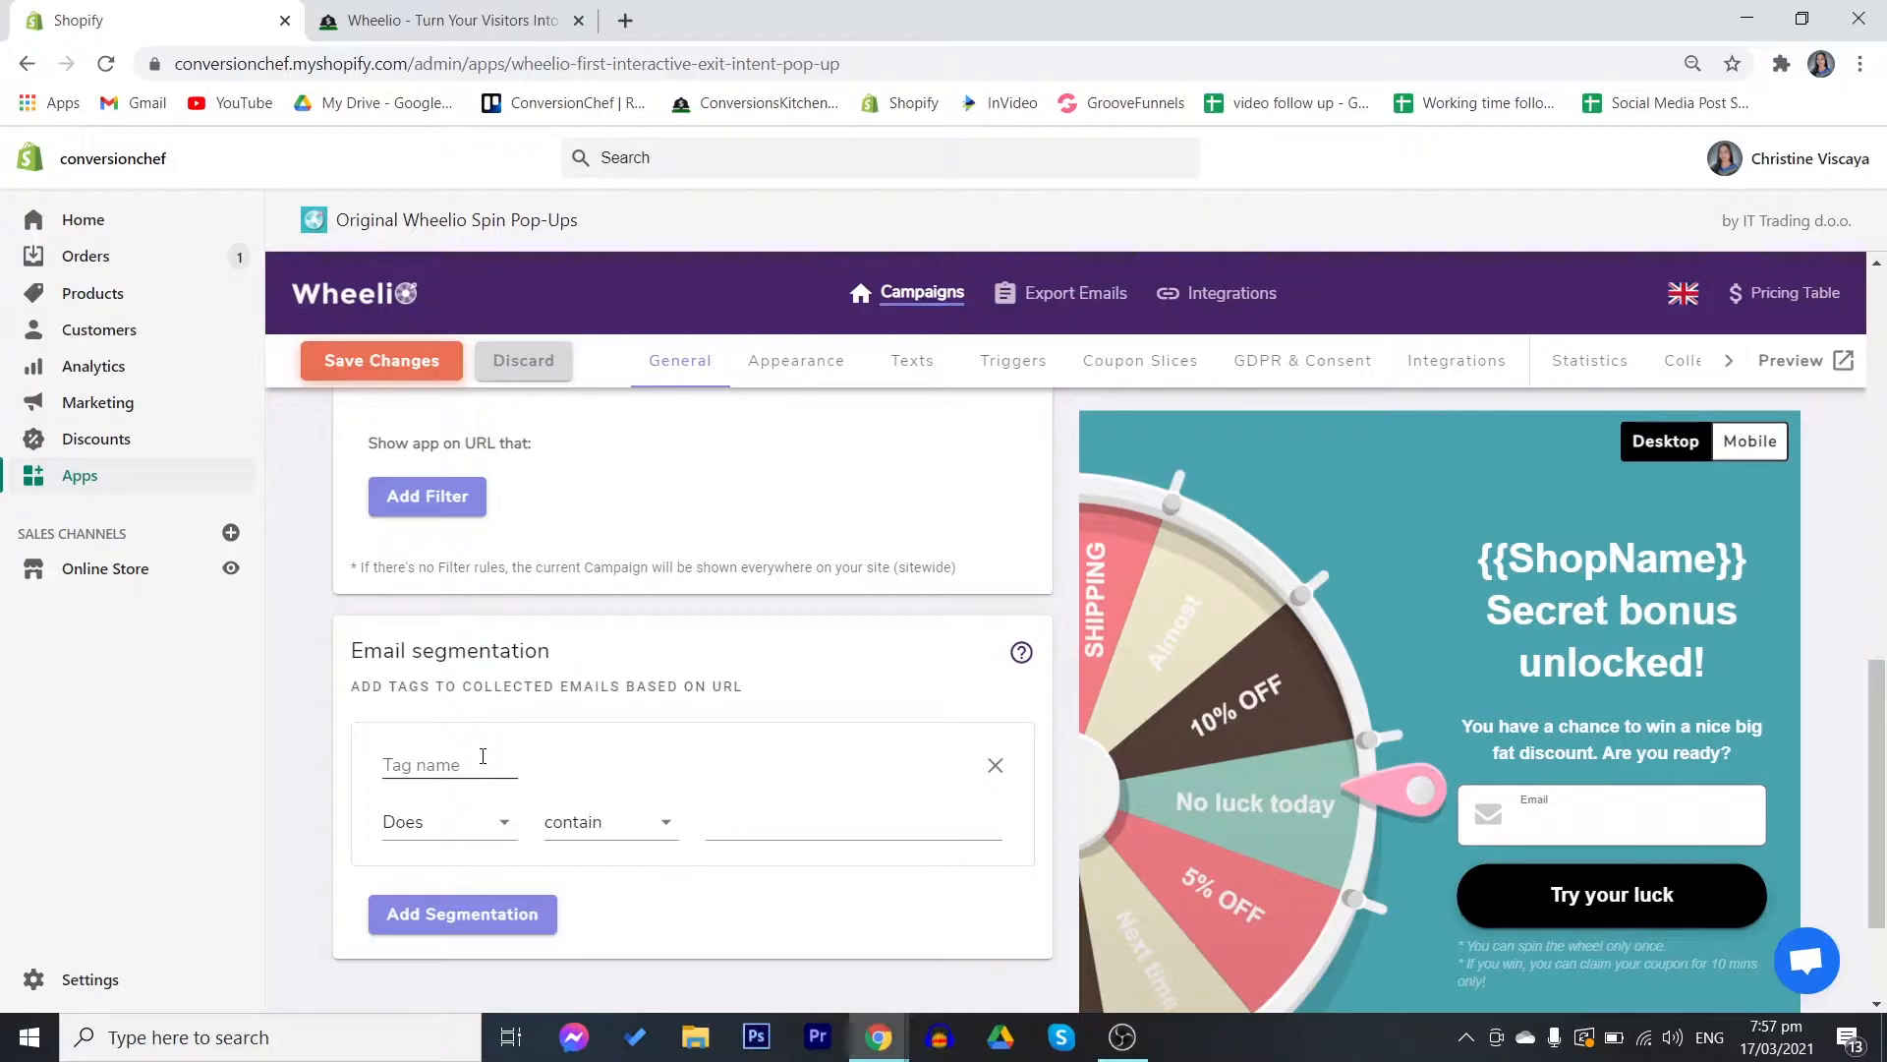
# - Examine the campaign's appearance settings, covering the logo, theme and colors, custom fields and both scarcity bar sections
pyautogui.scroll(10, 1061, 757)
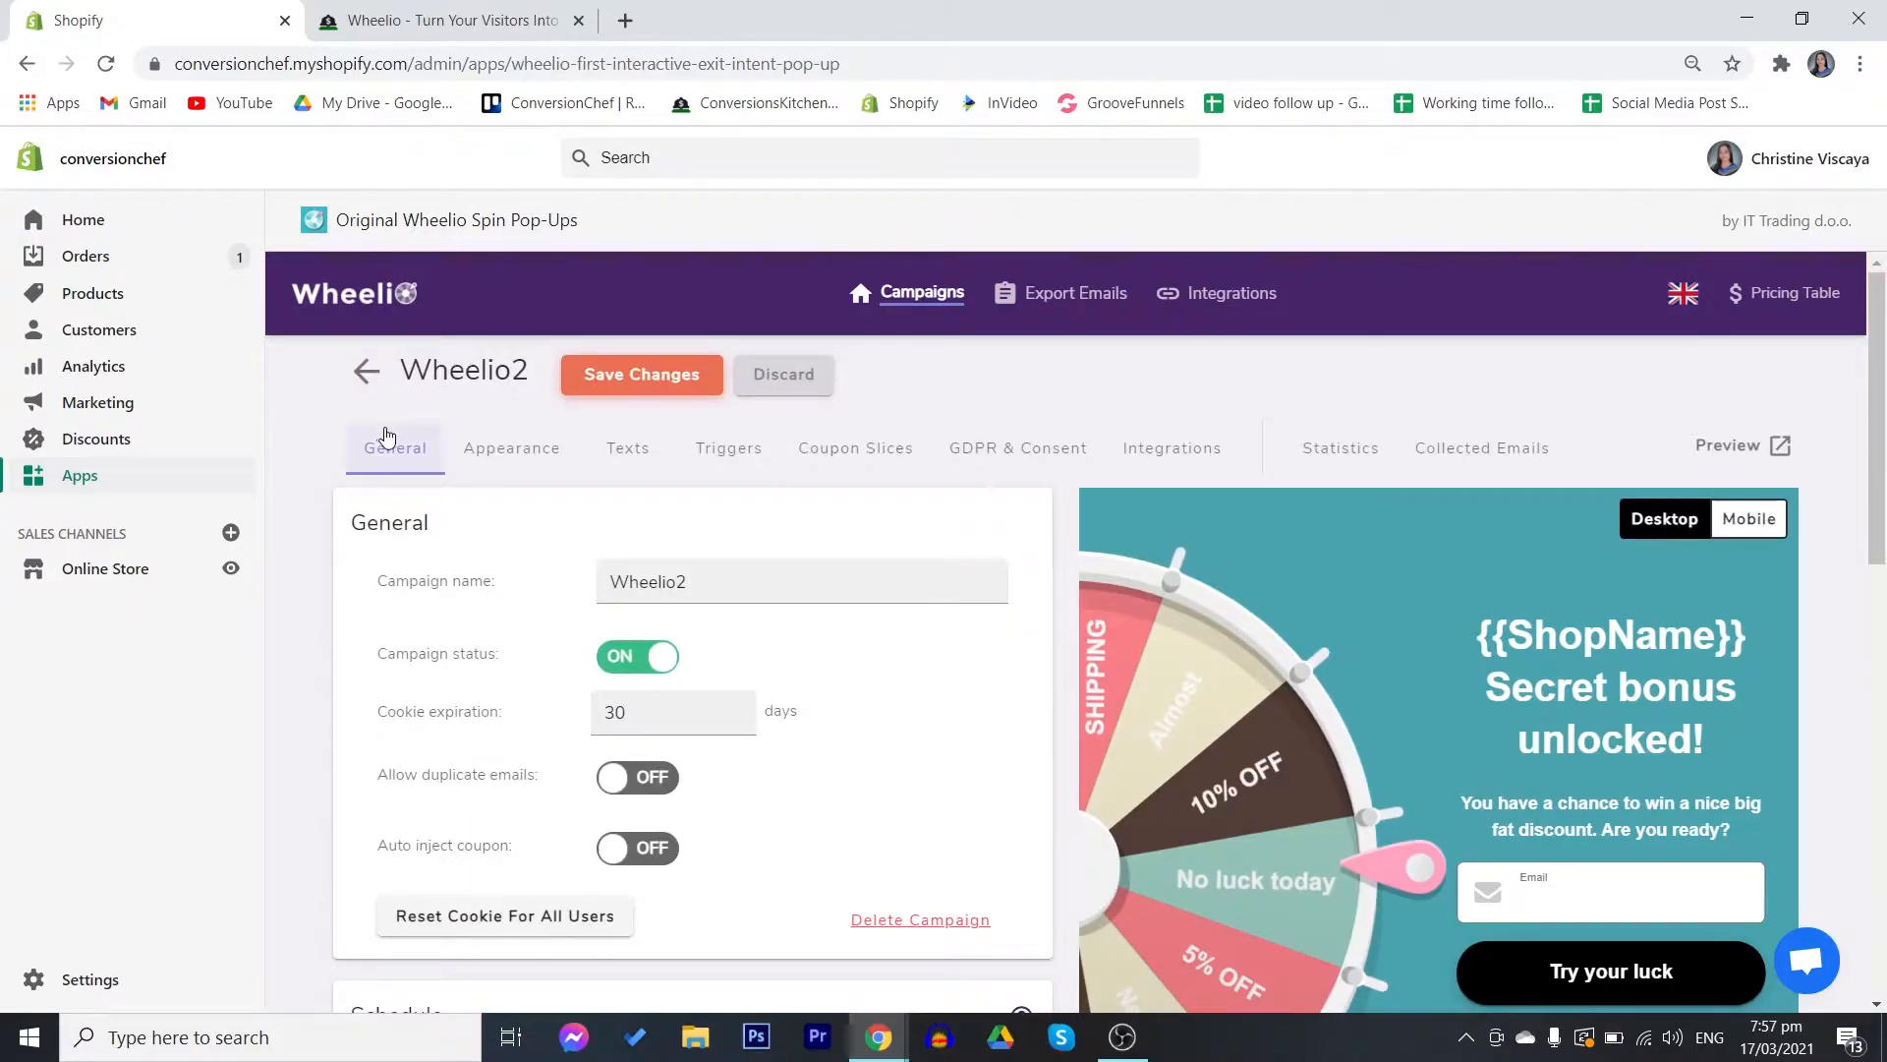
pyautogui.click(506, 457)
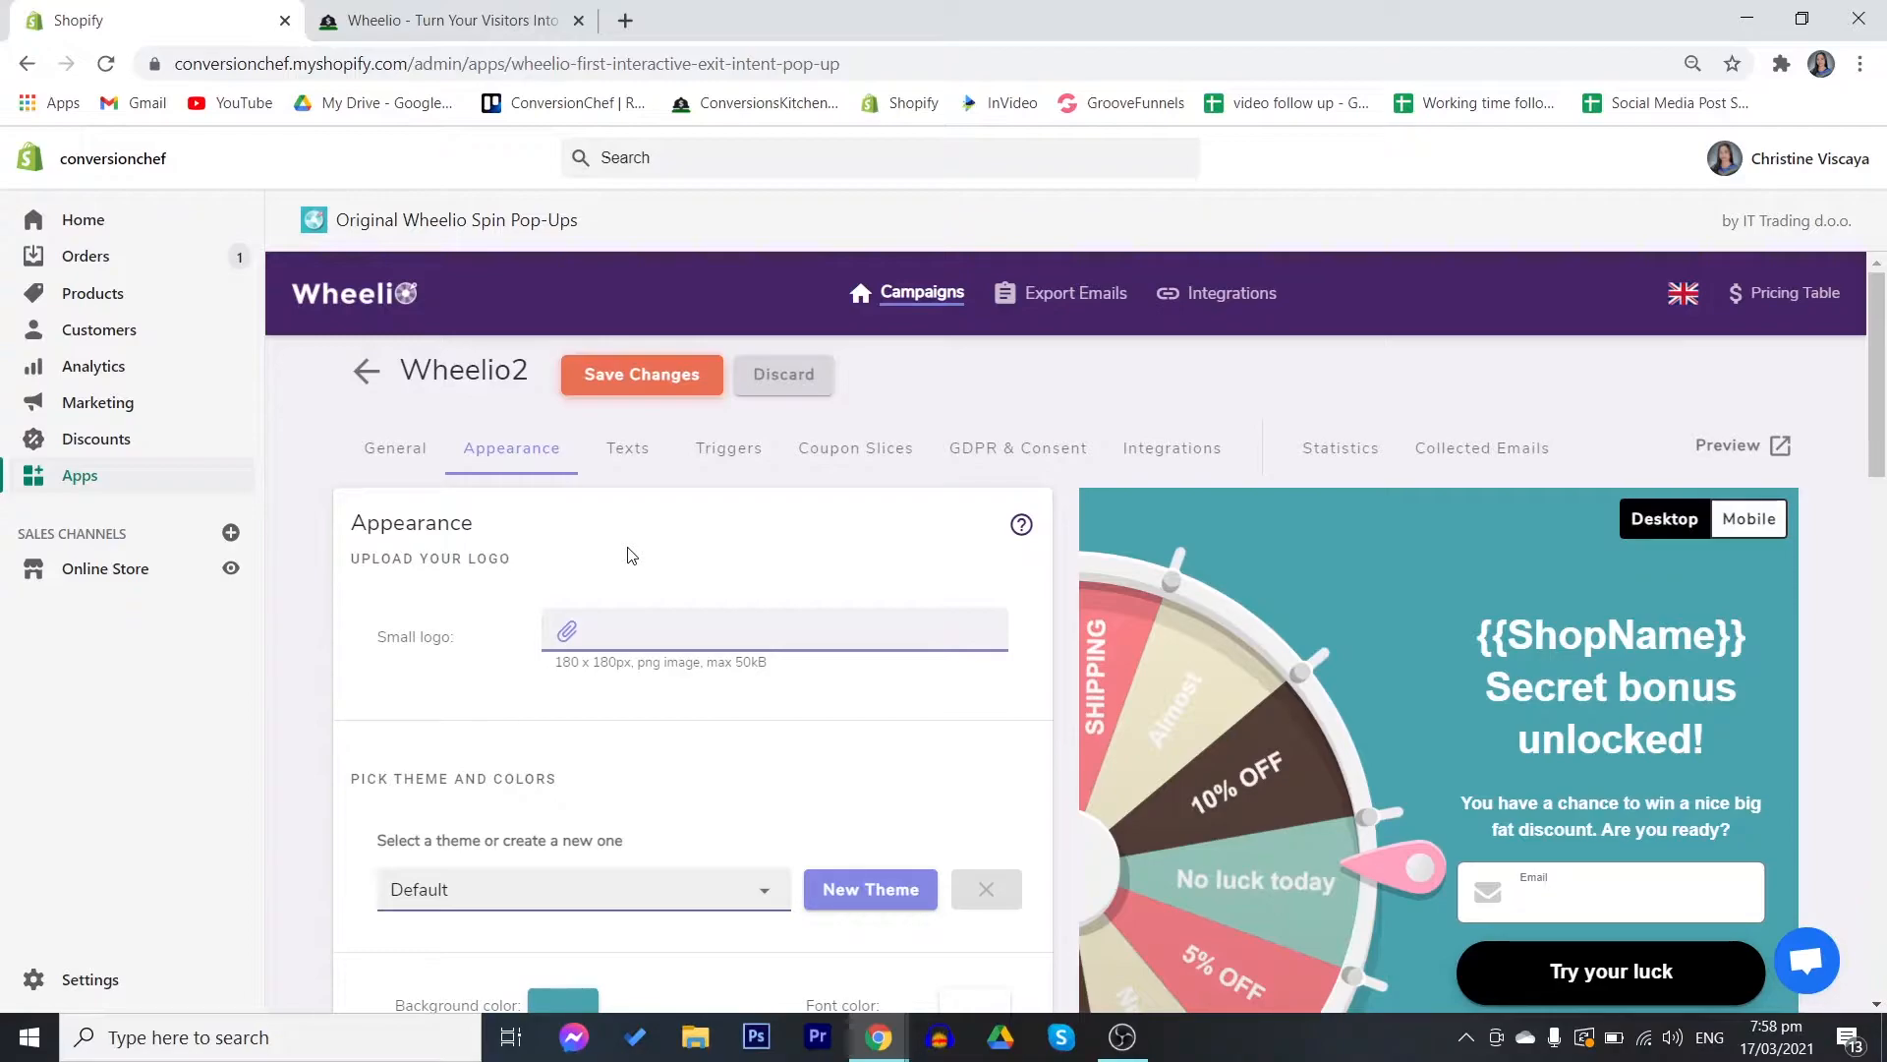
pyautogui.scroll(-2, 633, 589)
pyautogui.scroll(2, 633, 625)
pyautogui.scroll(-9, 582, 745)
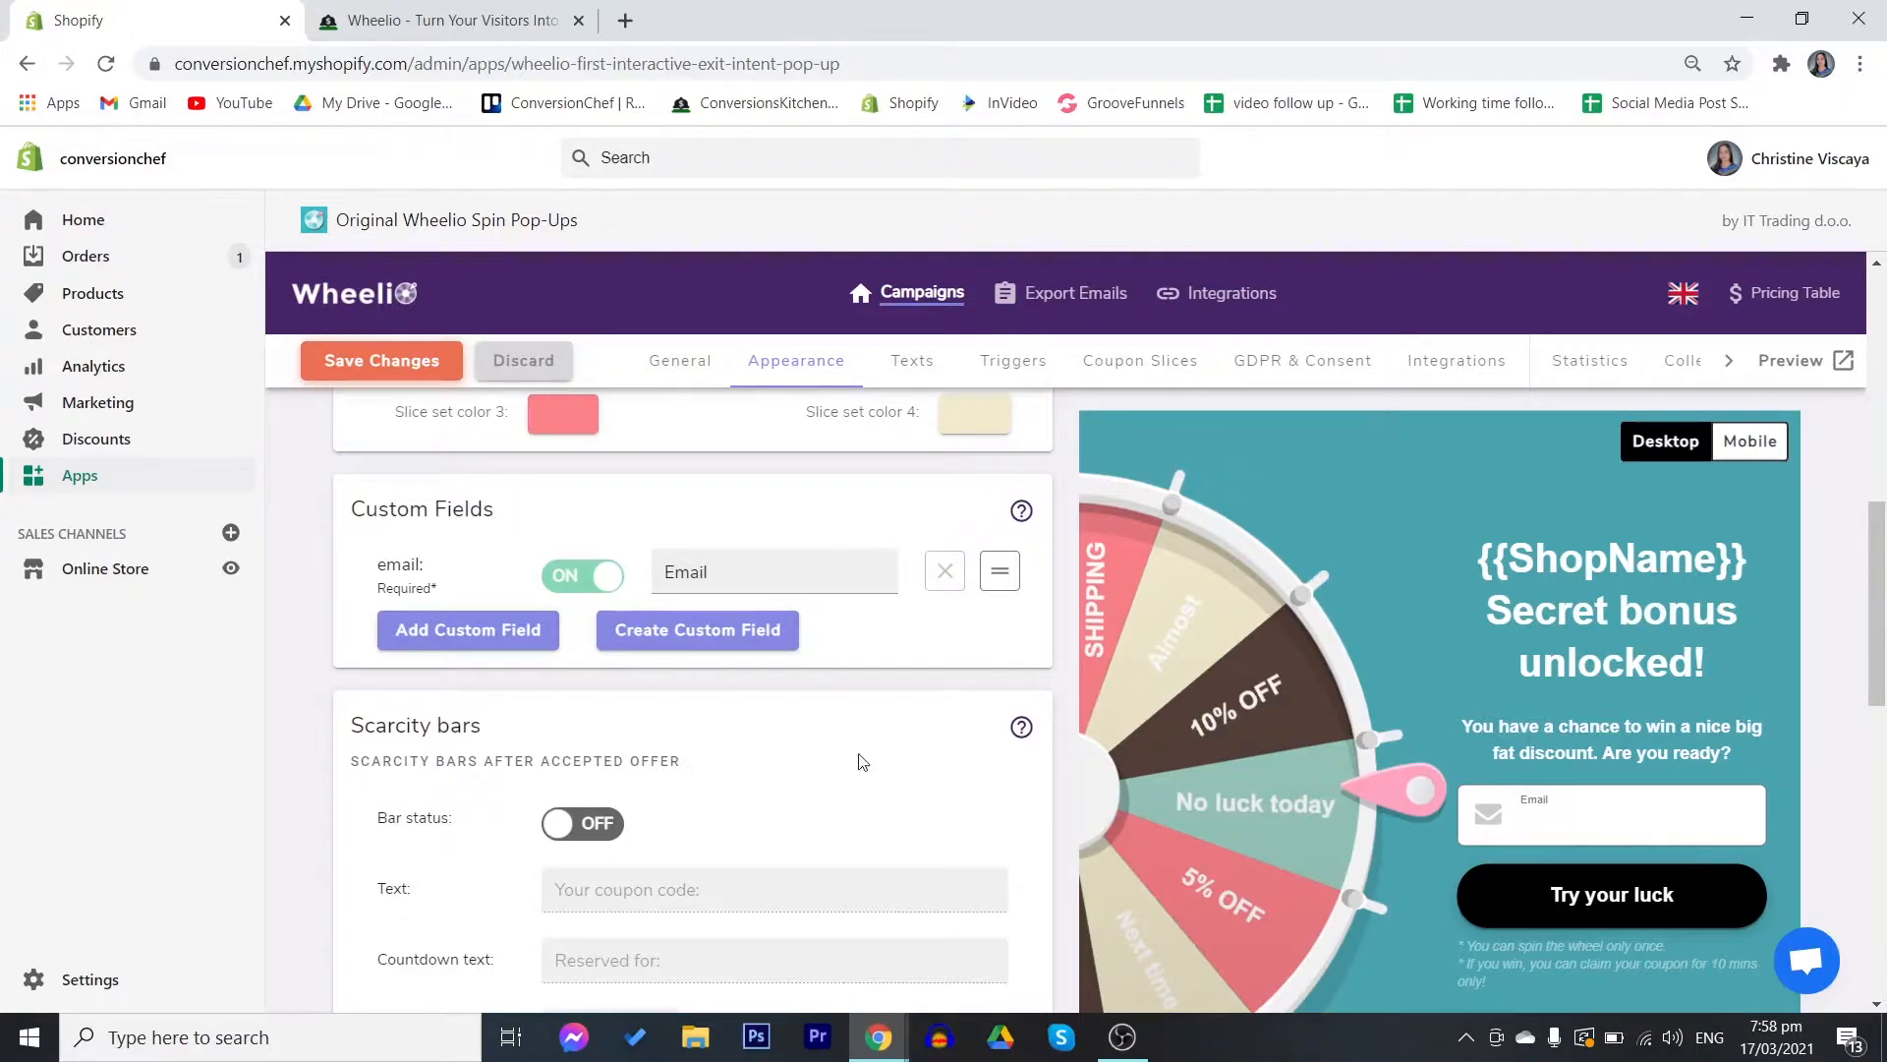
pyautogui.scroll(-7, 485, 735)
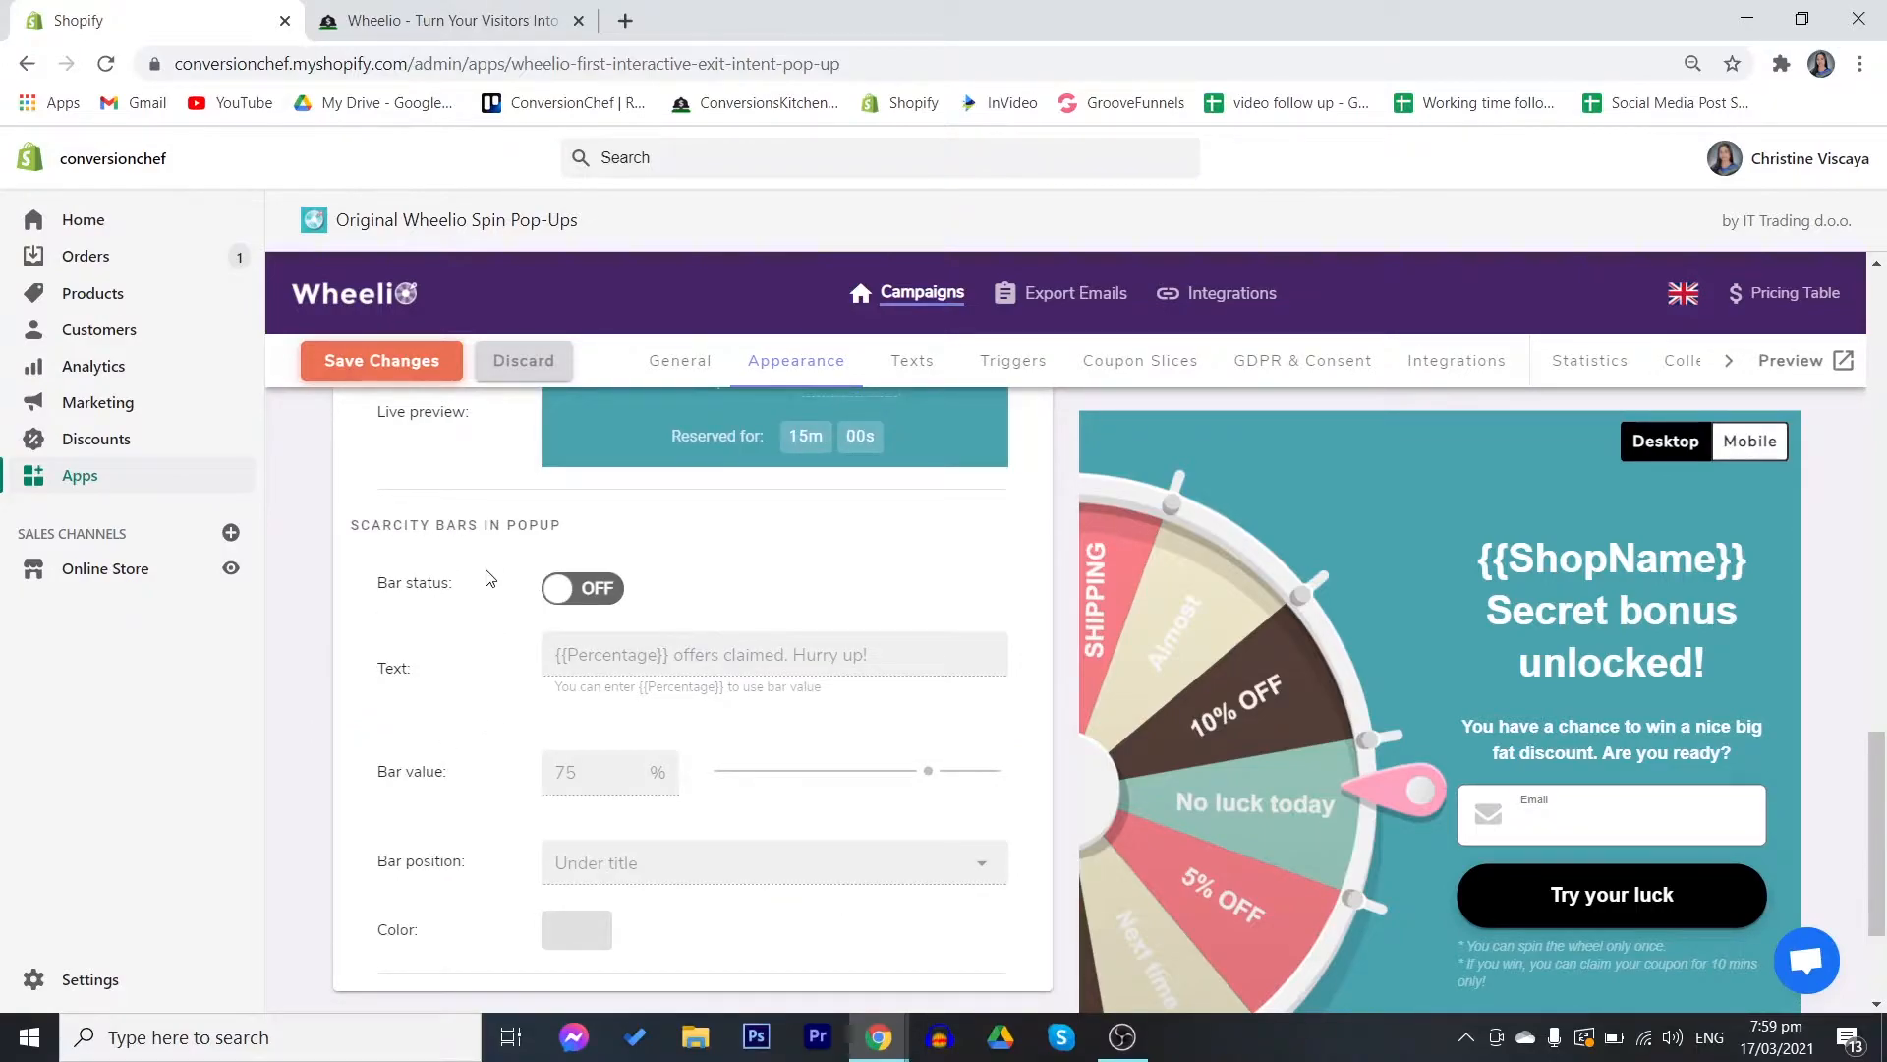
pyautogui.scroll(-3, 508, 767)
pyautogui.scroll(8, 507, 794)
pyautogui.scroll(-4, 508, 801)
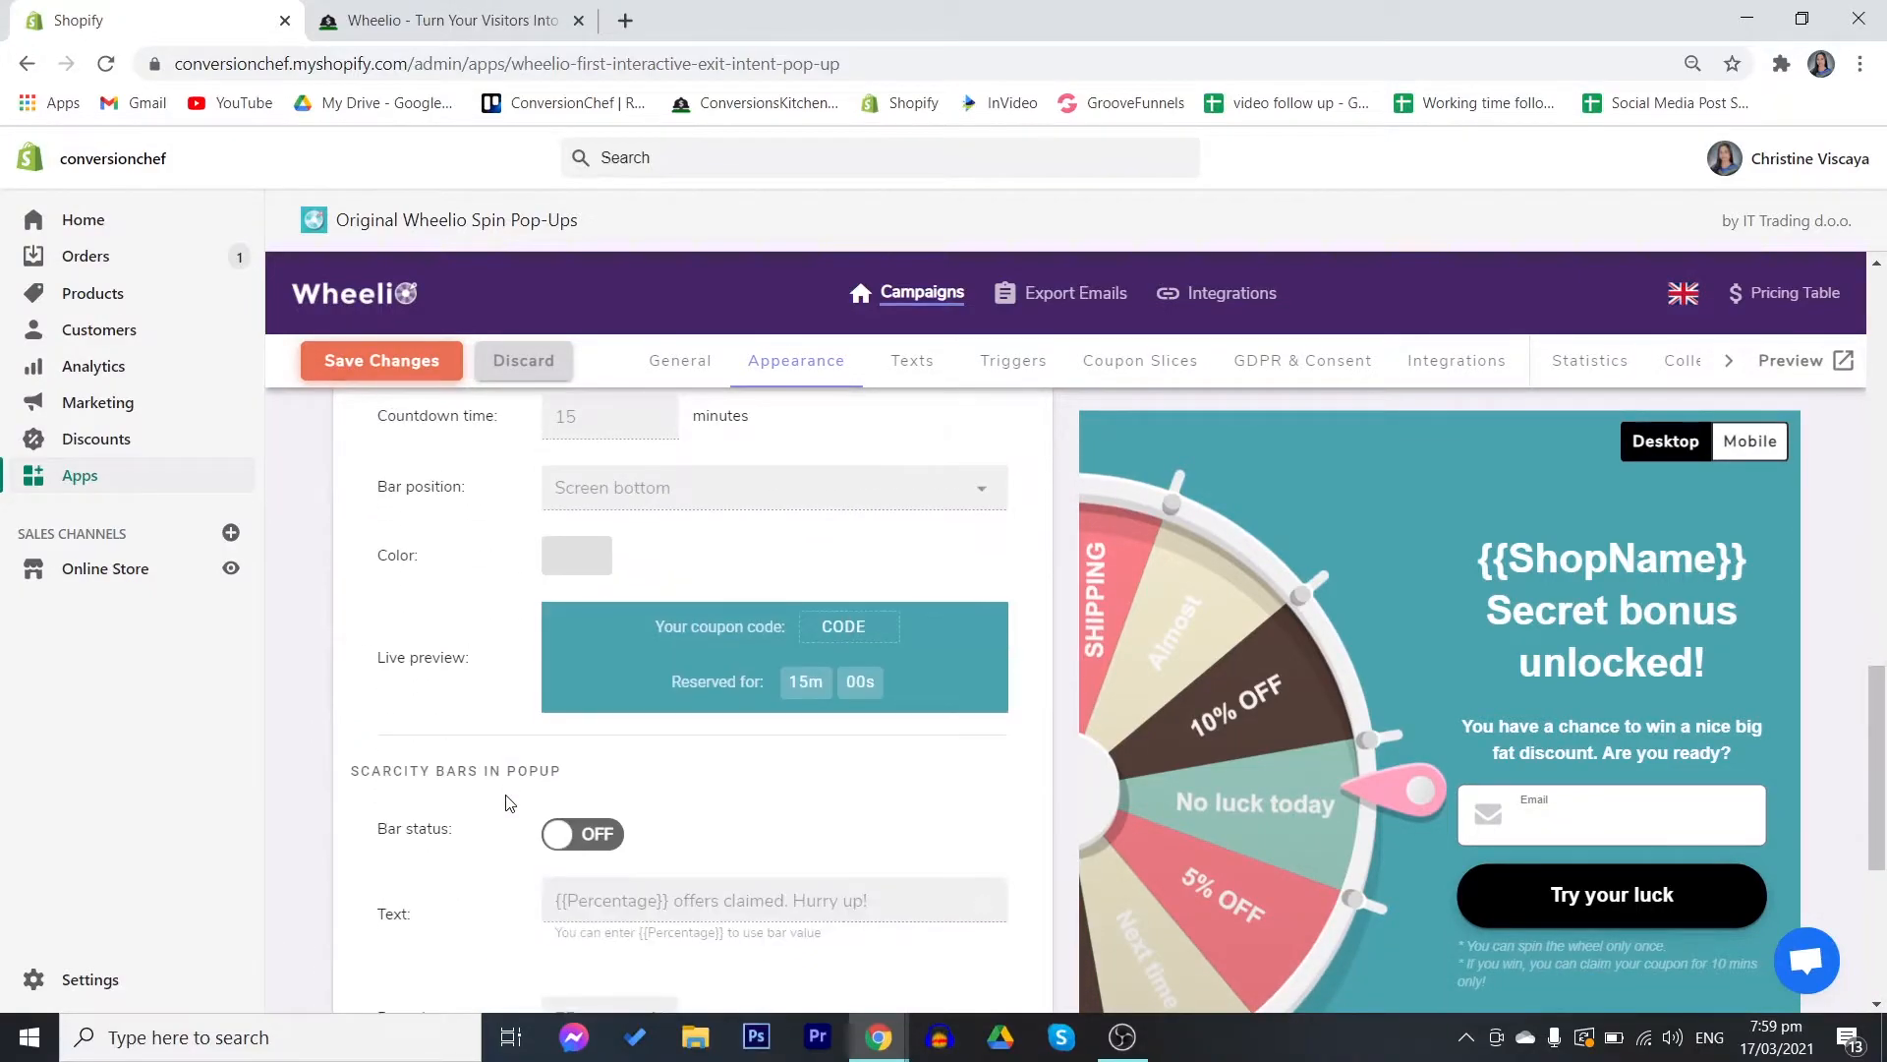
pyautogui.scroll(-5, 508, 803)
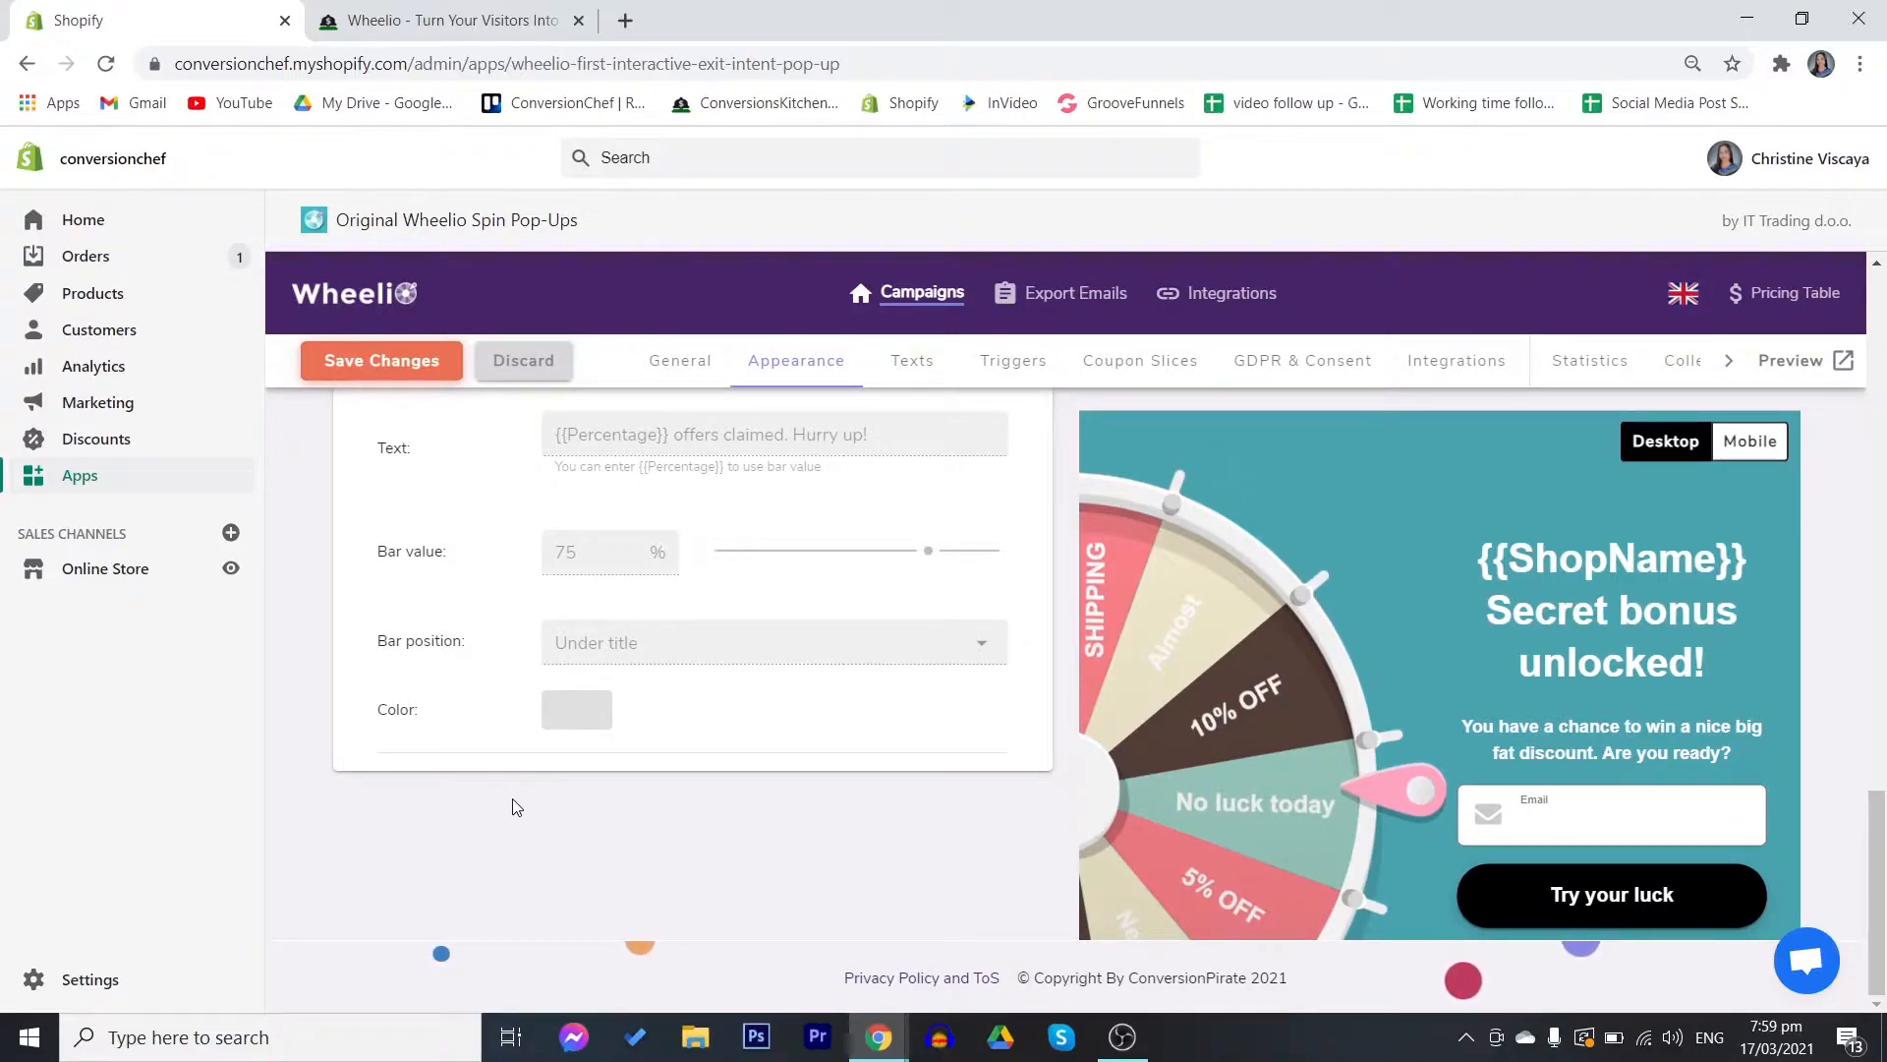
# - Examine the campaign's text settings, from the main title, guiding text and disclaimer to the error, button and win messages
pyautogui.scroll(15, 515, 801)
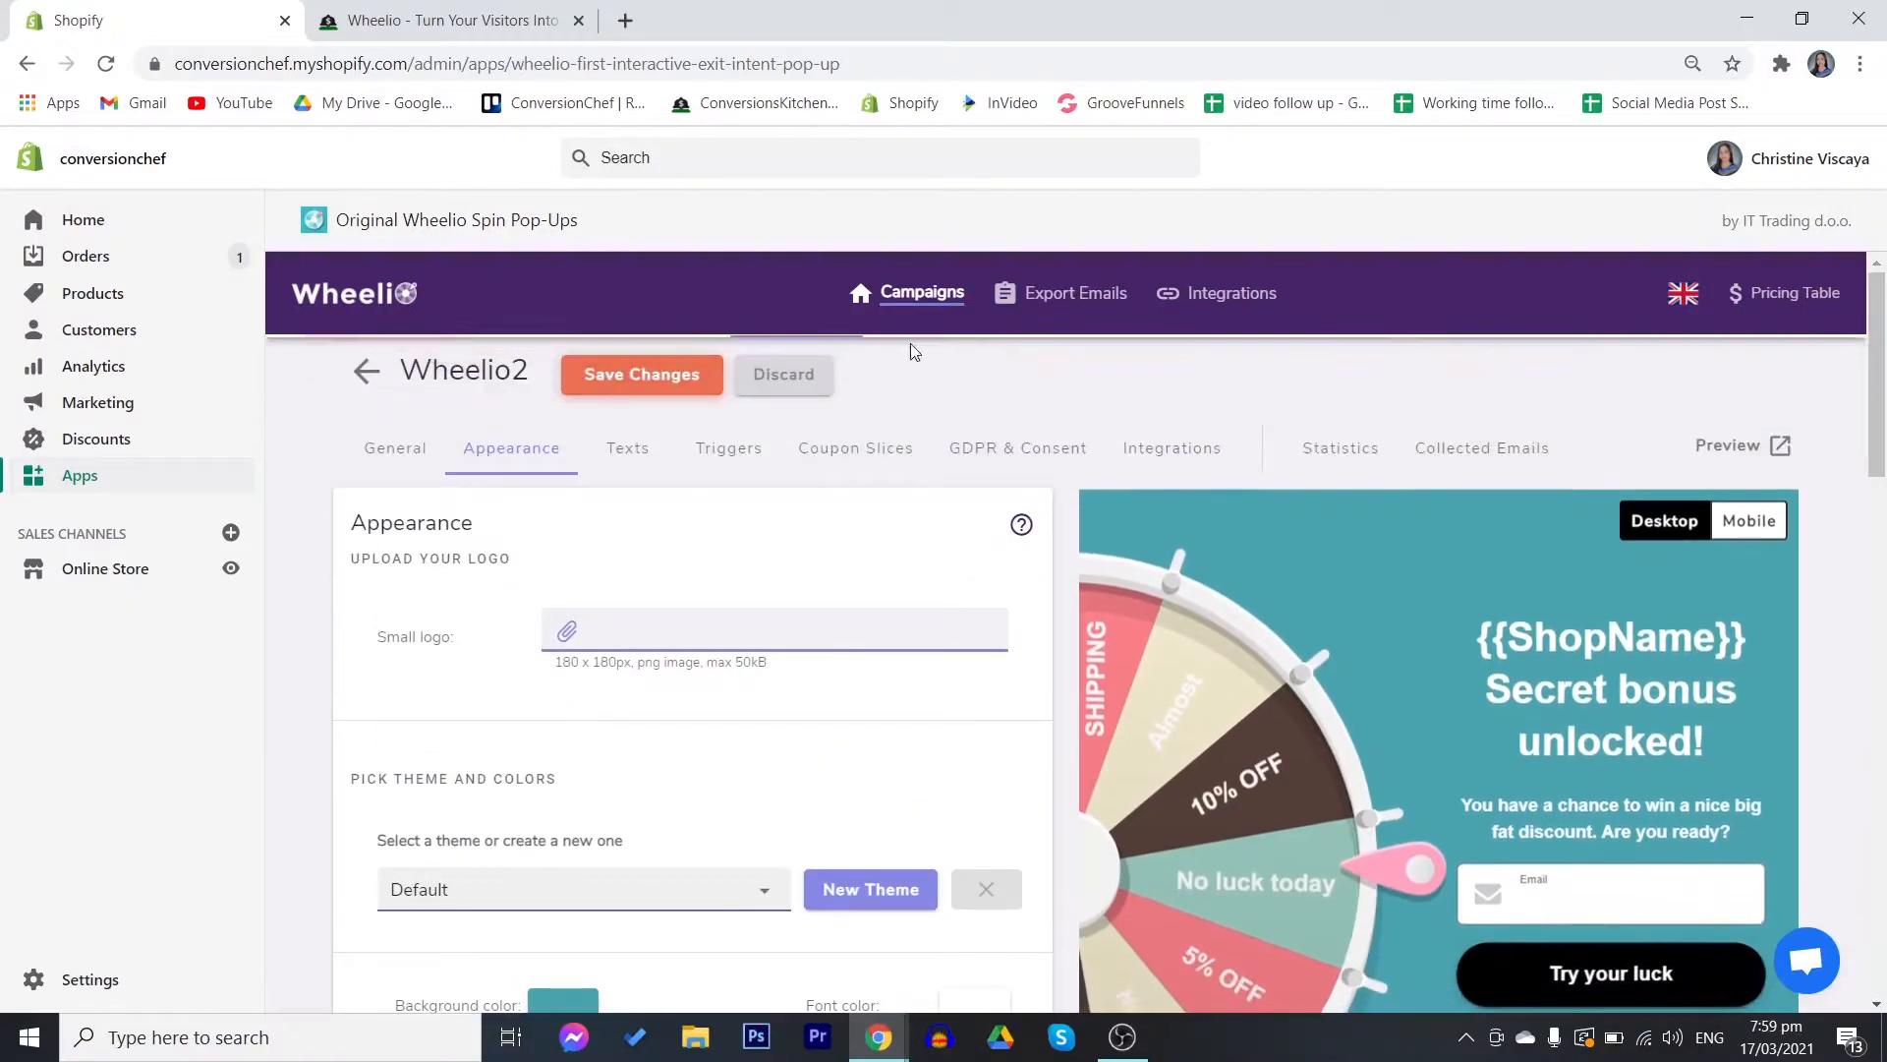
pyautogui.click(626, 450)
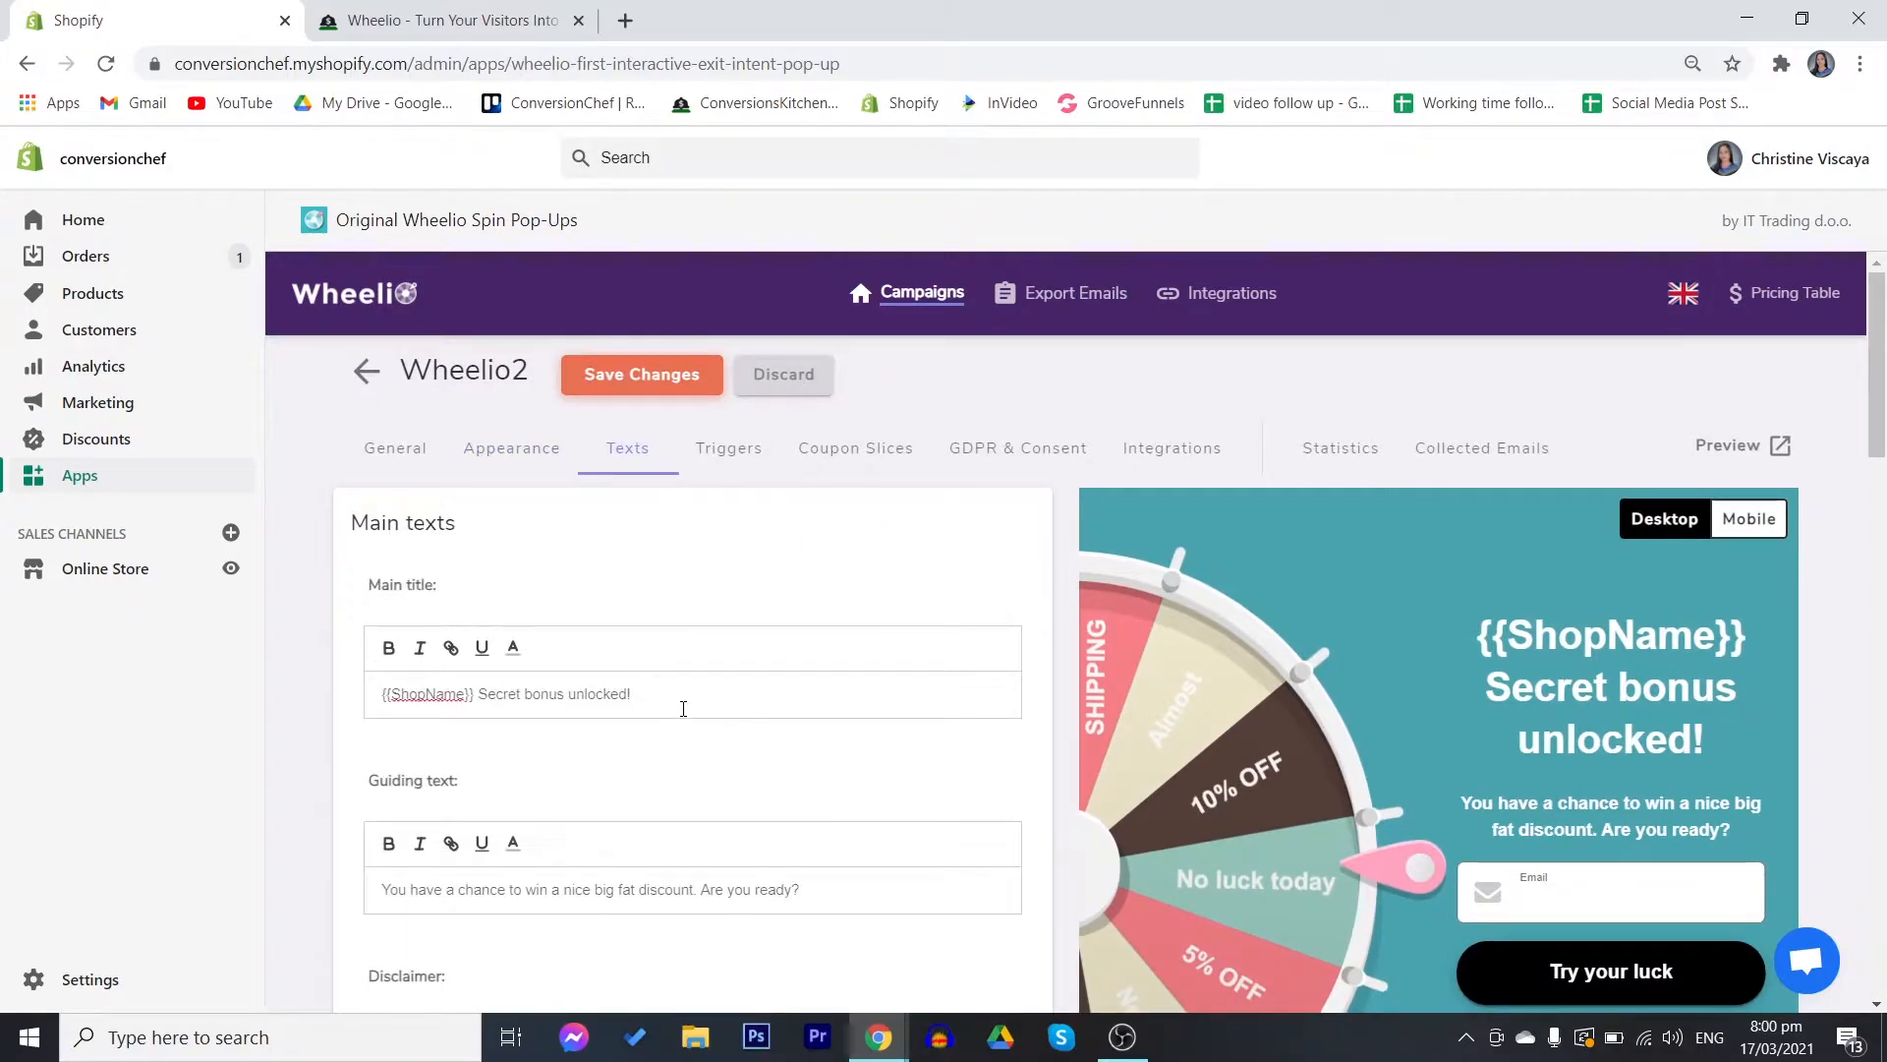
pyautogui.moveTo(655, 697); pyautogui.dragTo(483, 704)
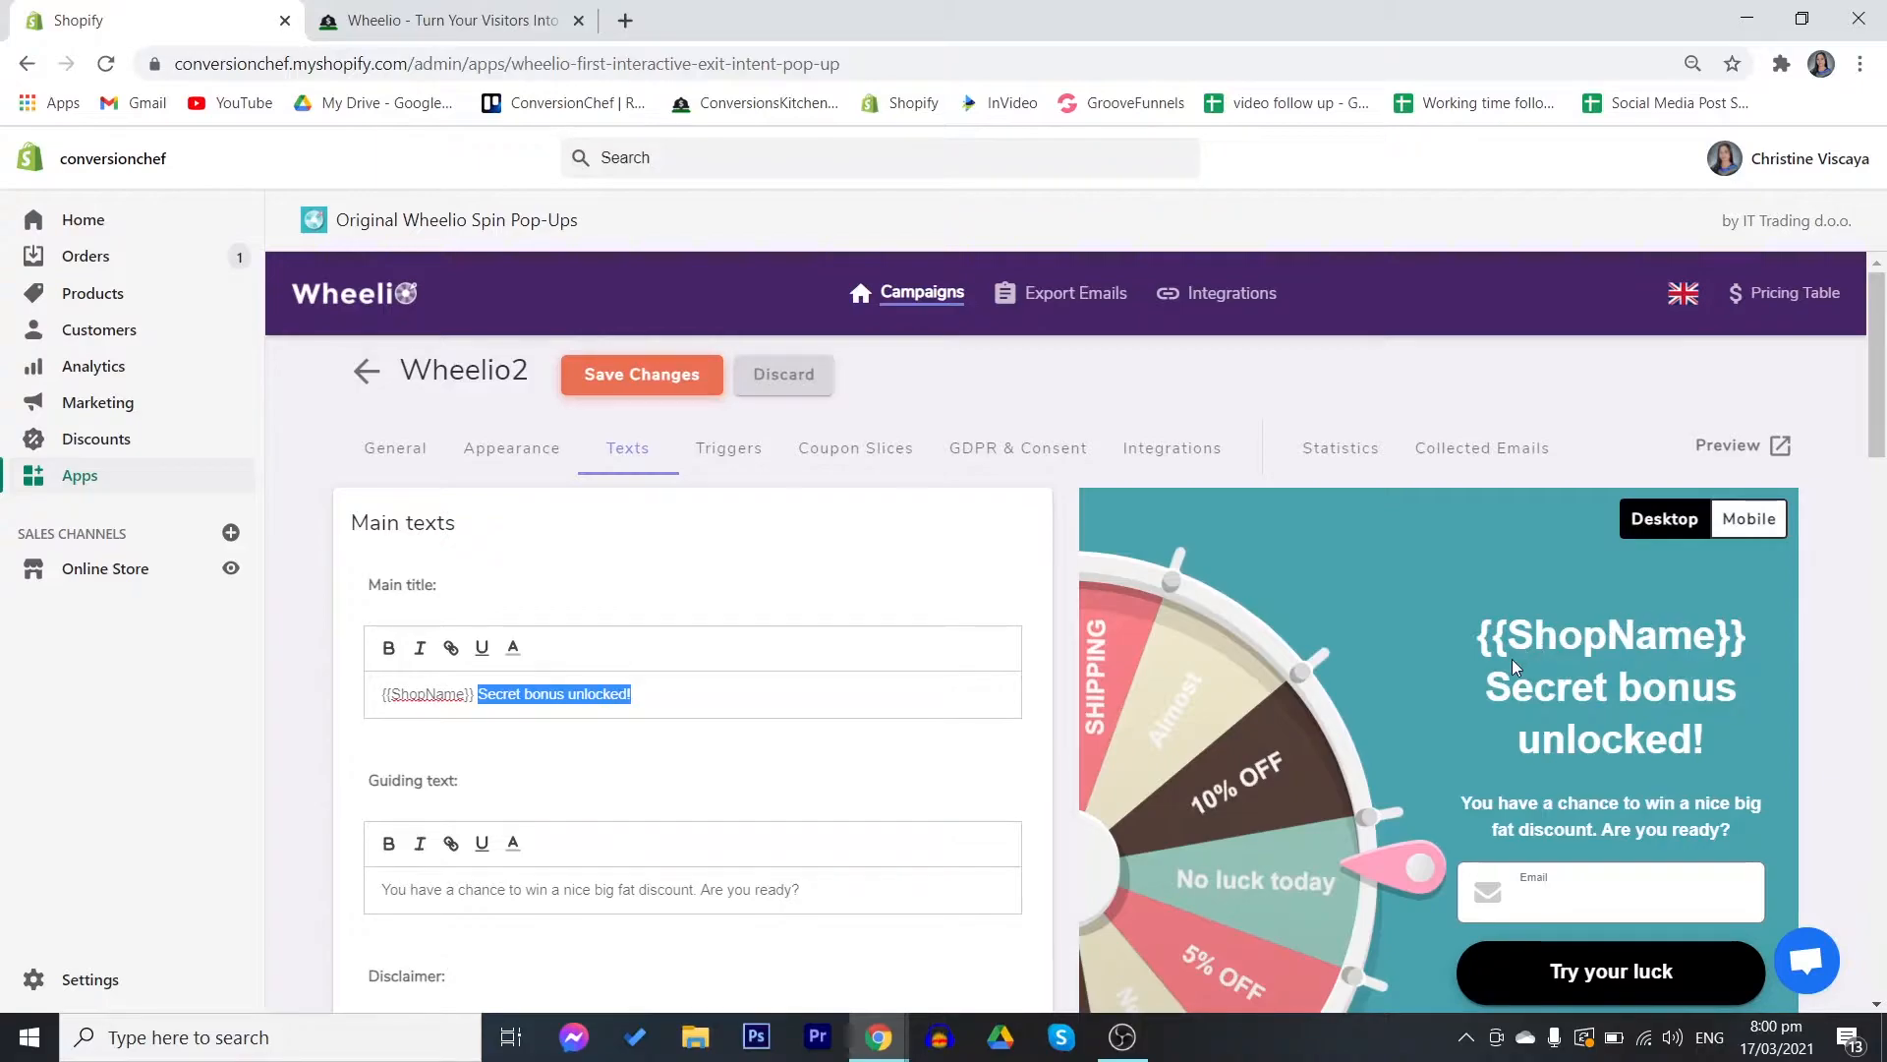
pyautogui.scroll(-4, 550, 659)
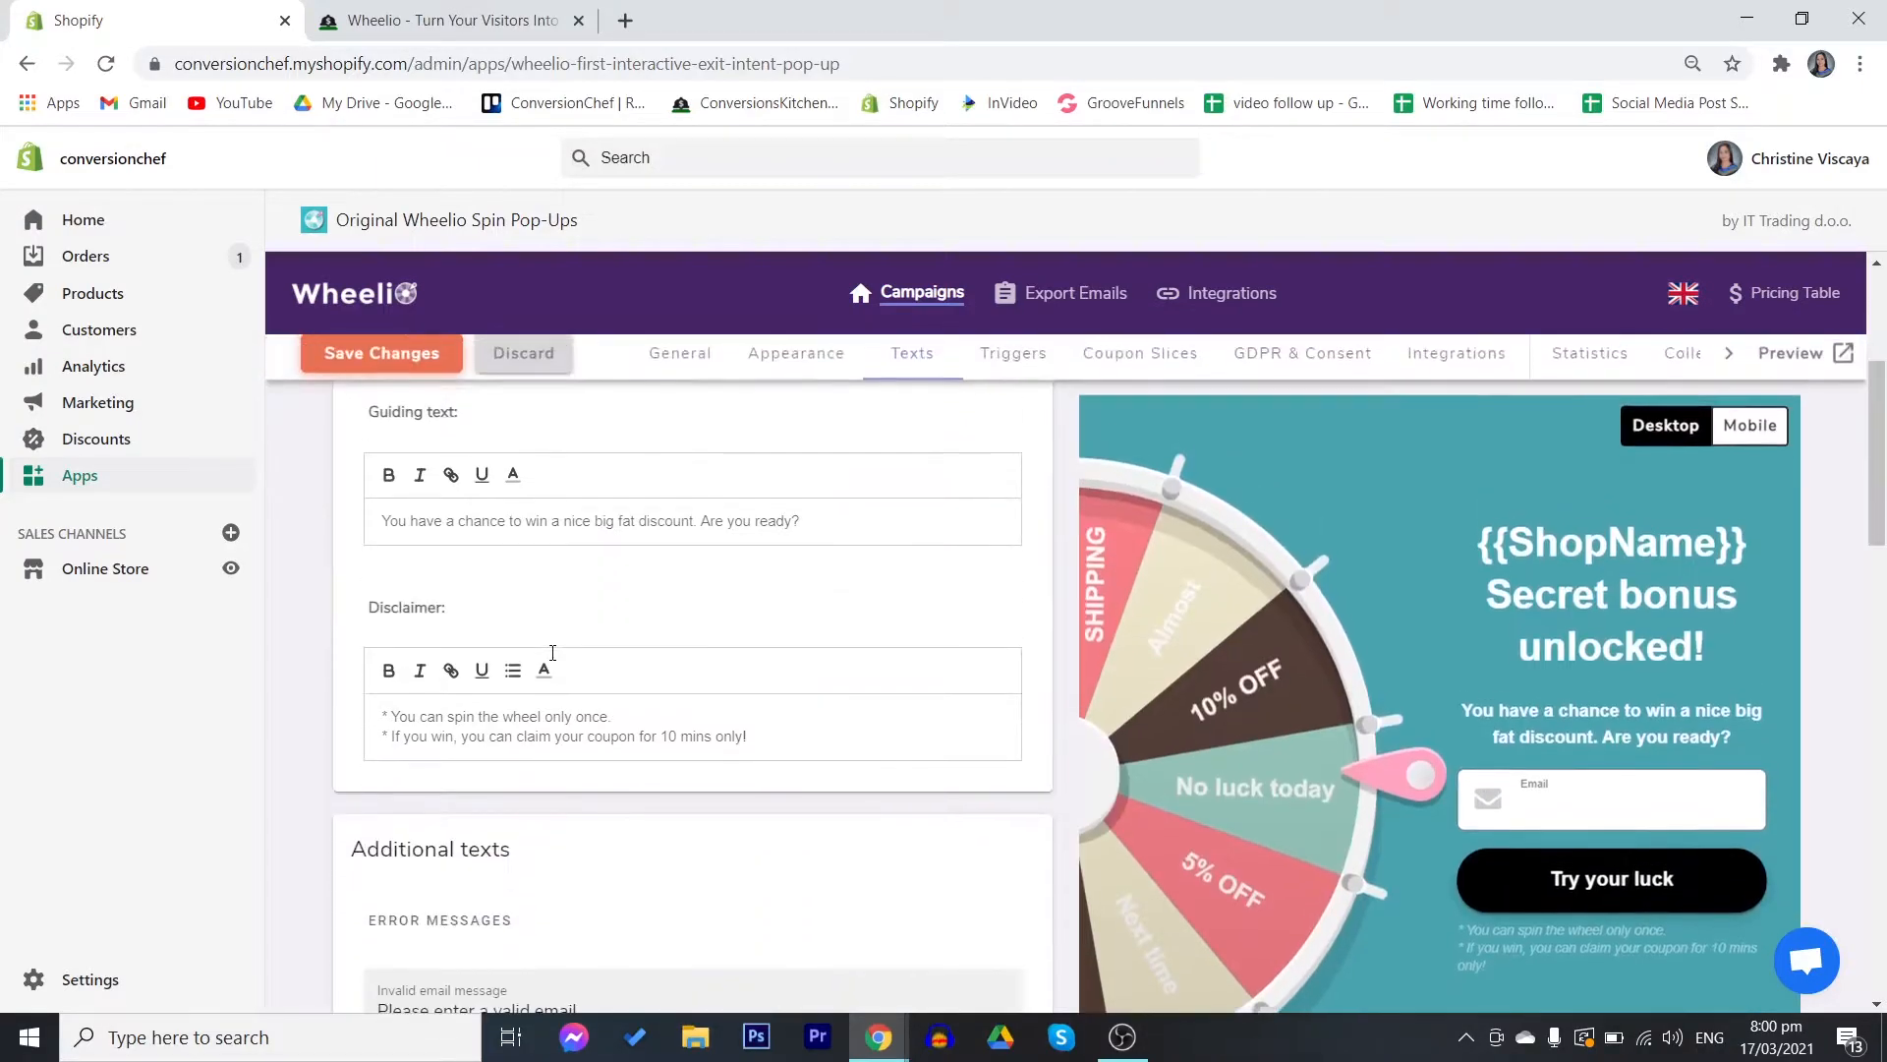
pyautogui.scroll(-3, 683, 737)
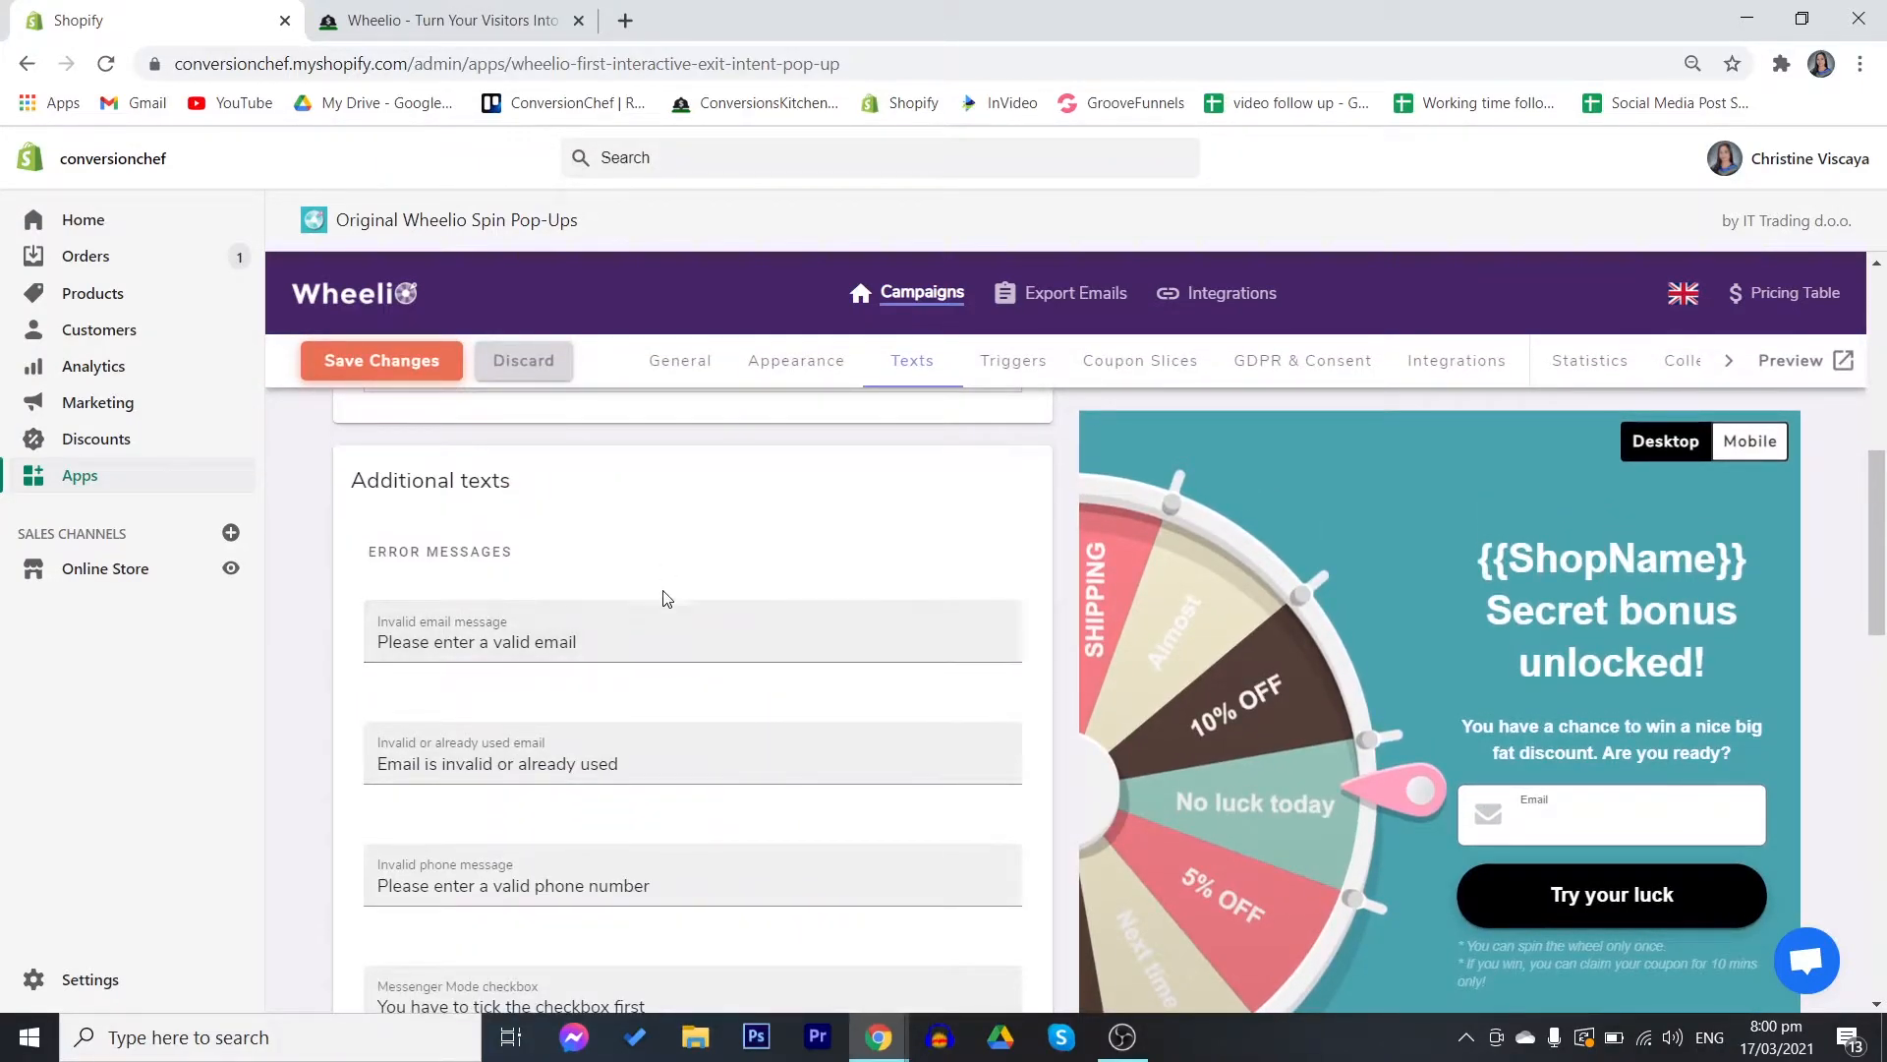
pyautogui.scroll(-15, 688, 629)
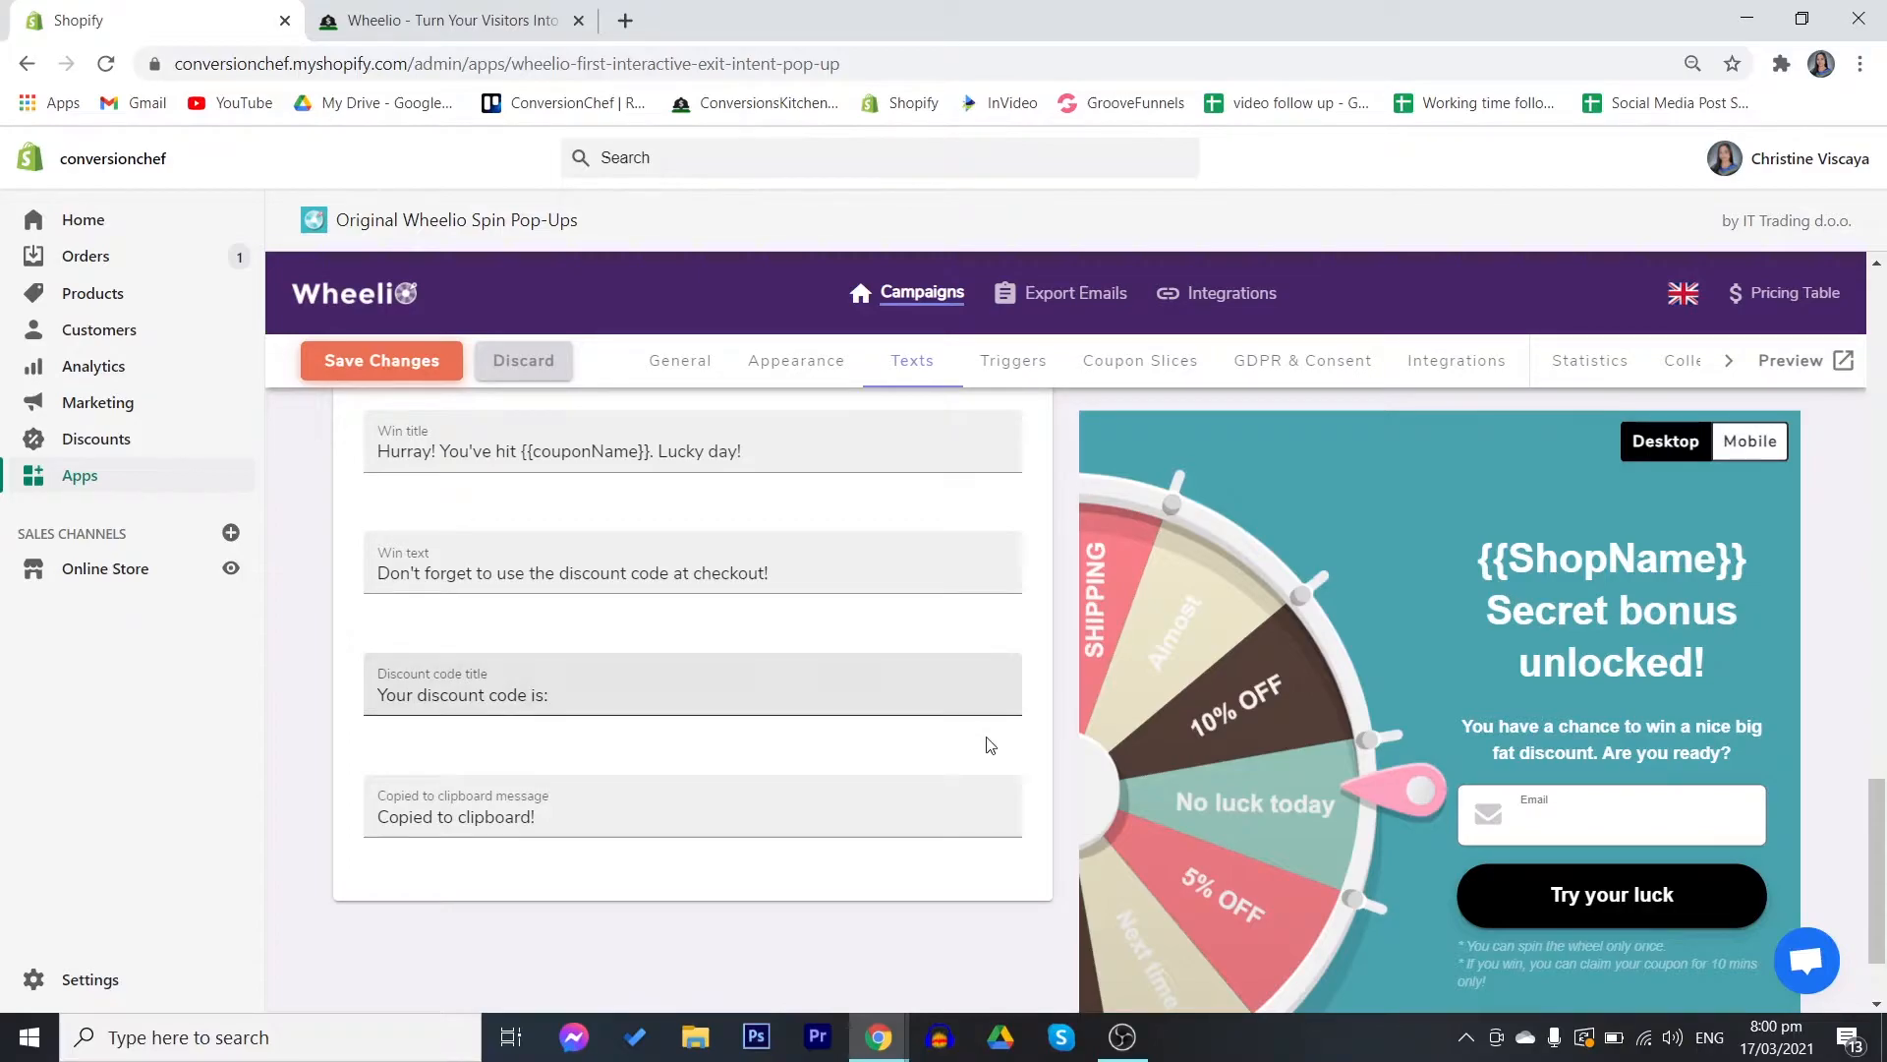
pyautogui.scroll(6, 989, 739)
pyautogui.scroll(5, 991, 745)
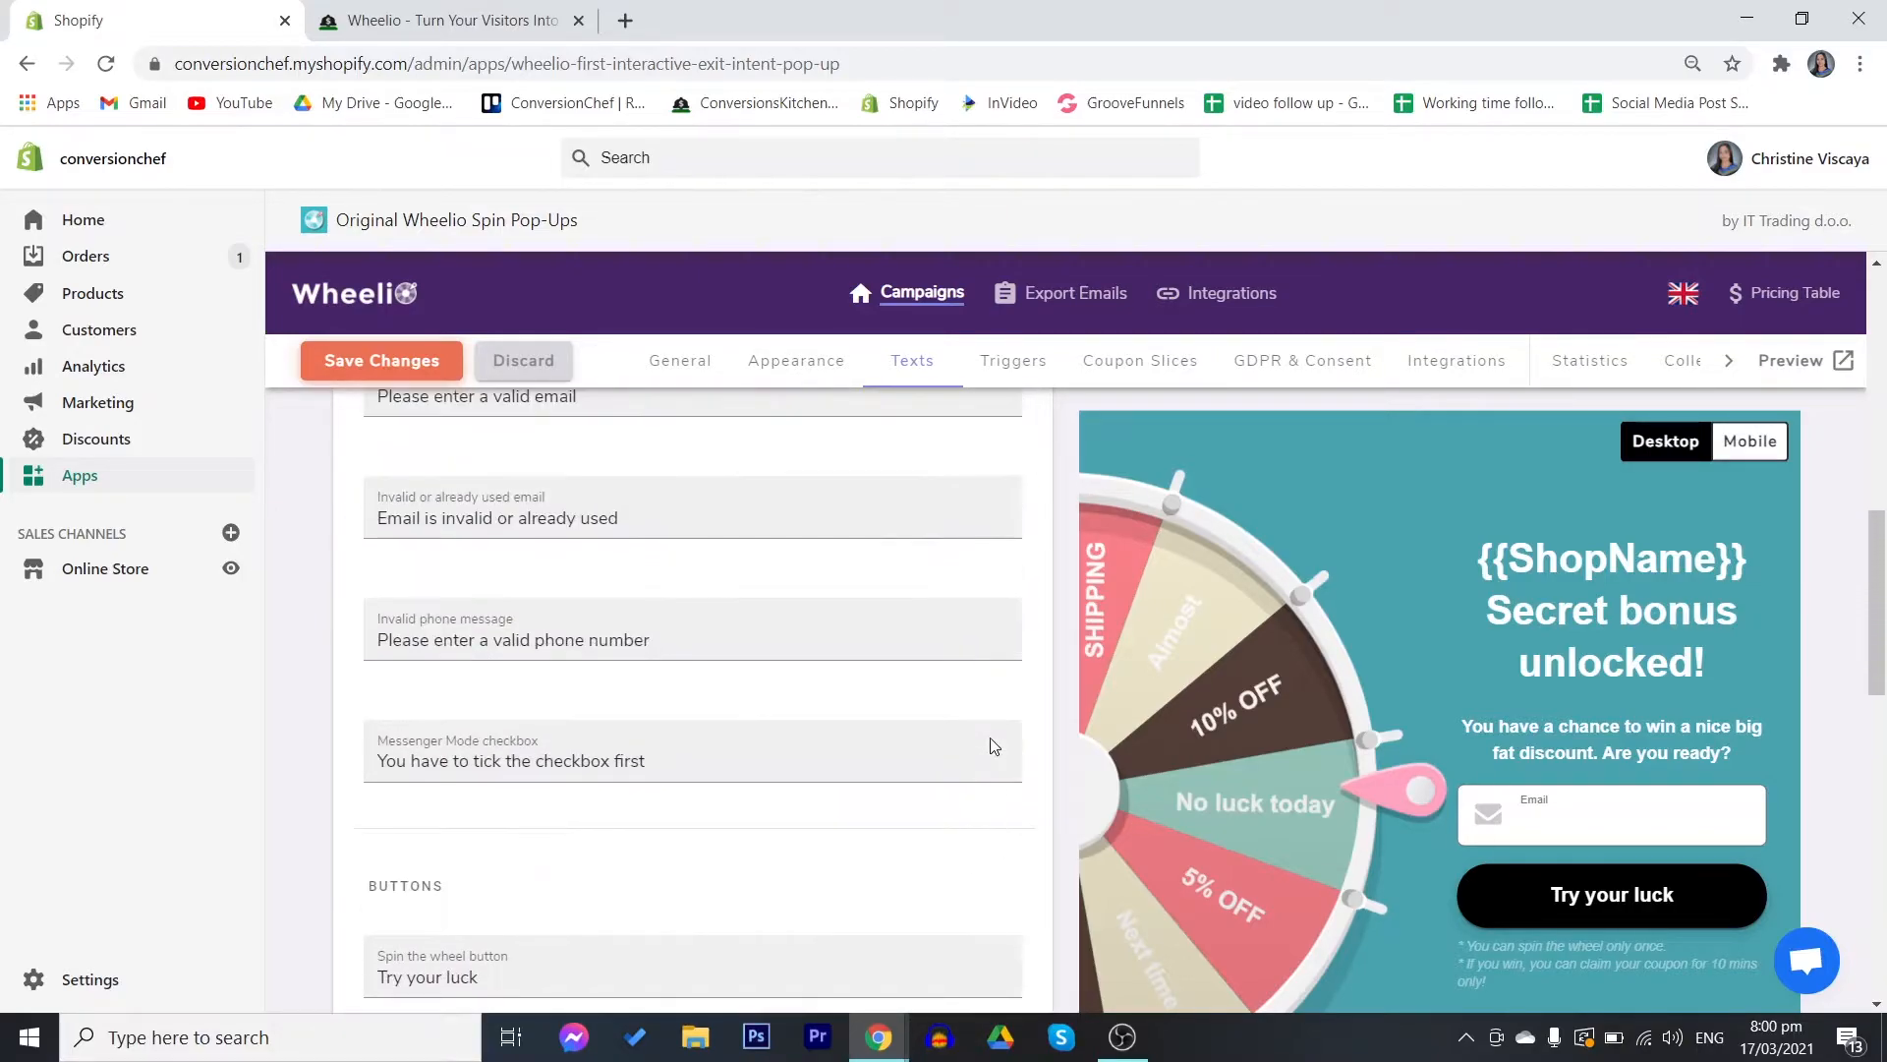
# - Examine the campaign's desktop triggers, mobile triggers and notification popup settings
pyautogui.scroll(10, 991, 745)
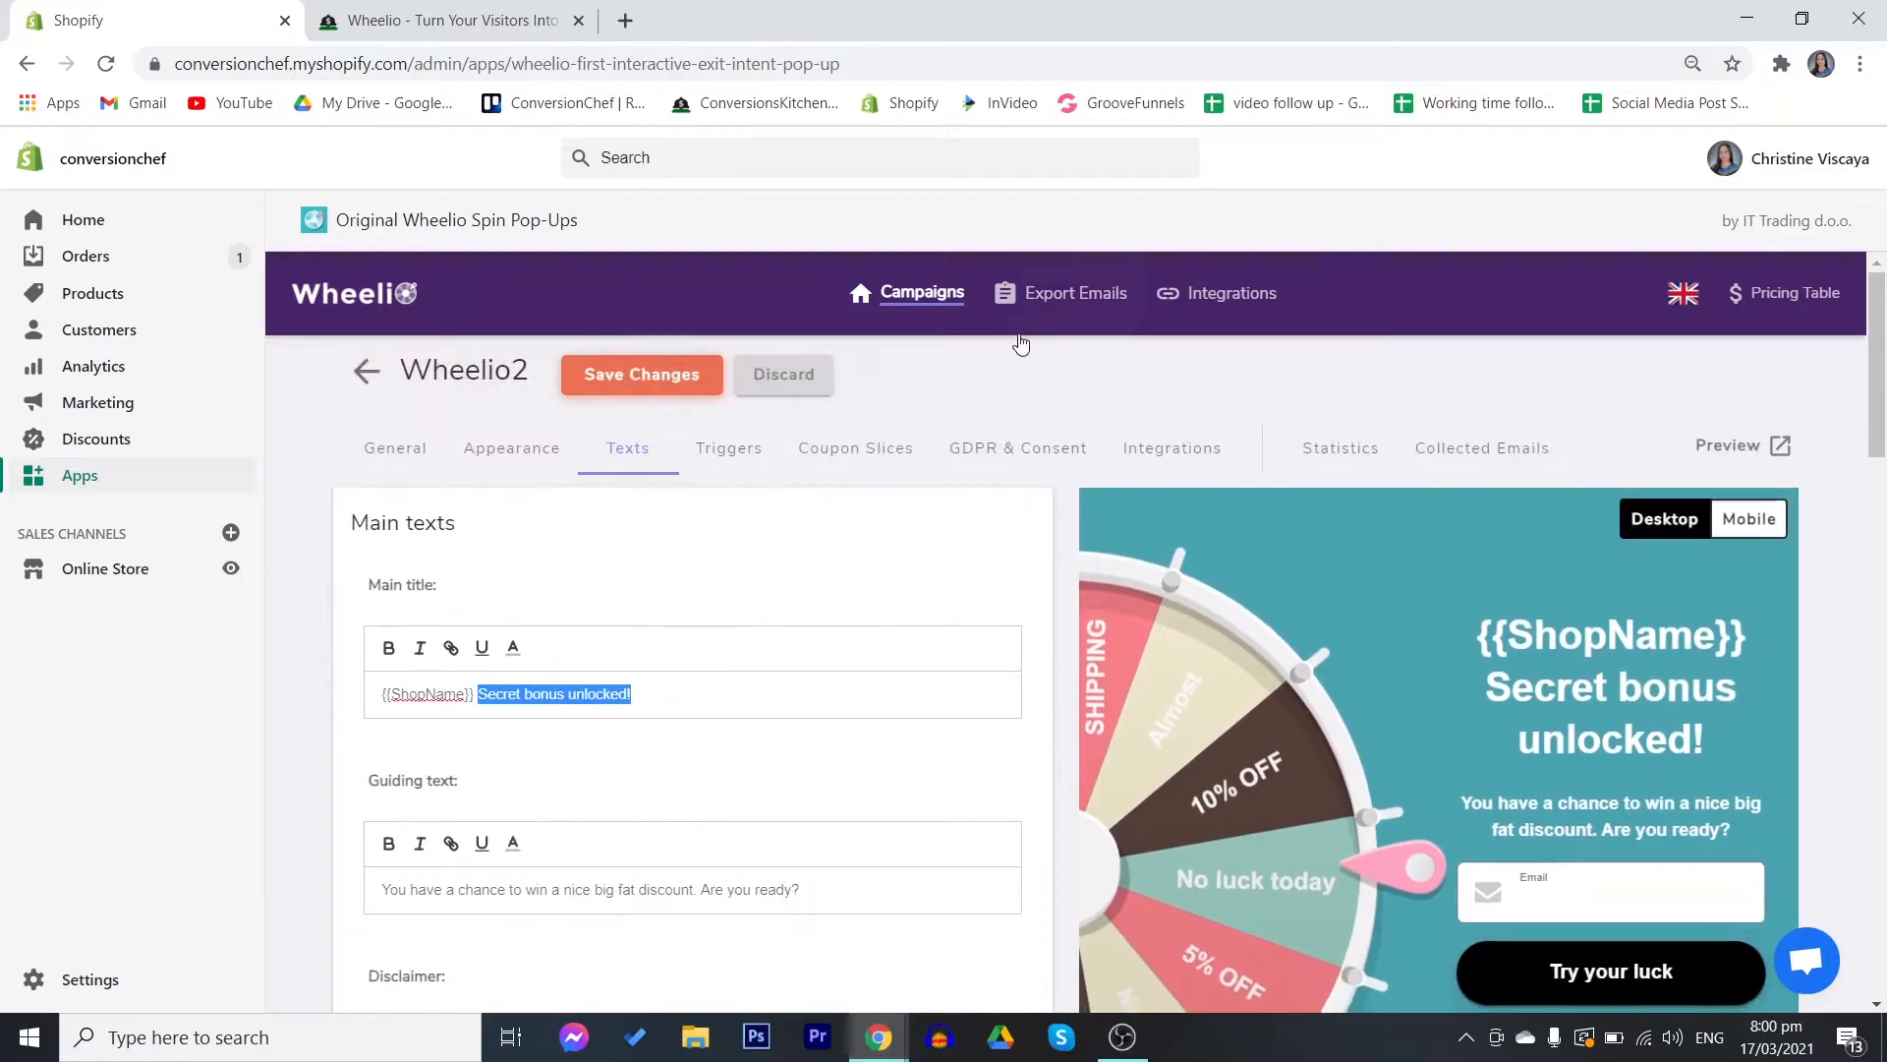
pyautogui.click(730, 449)
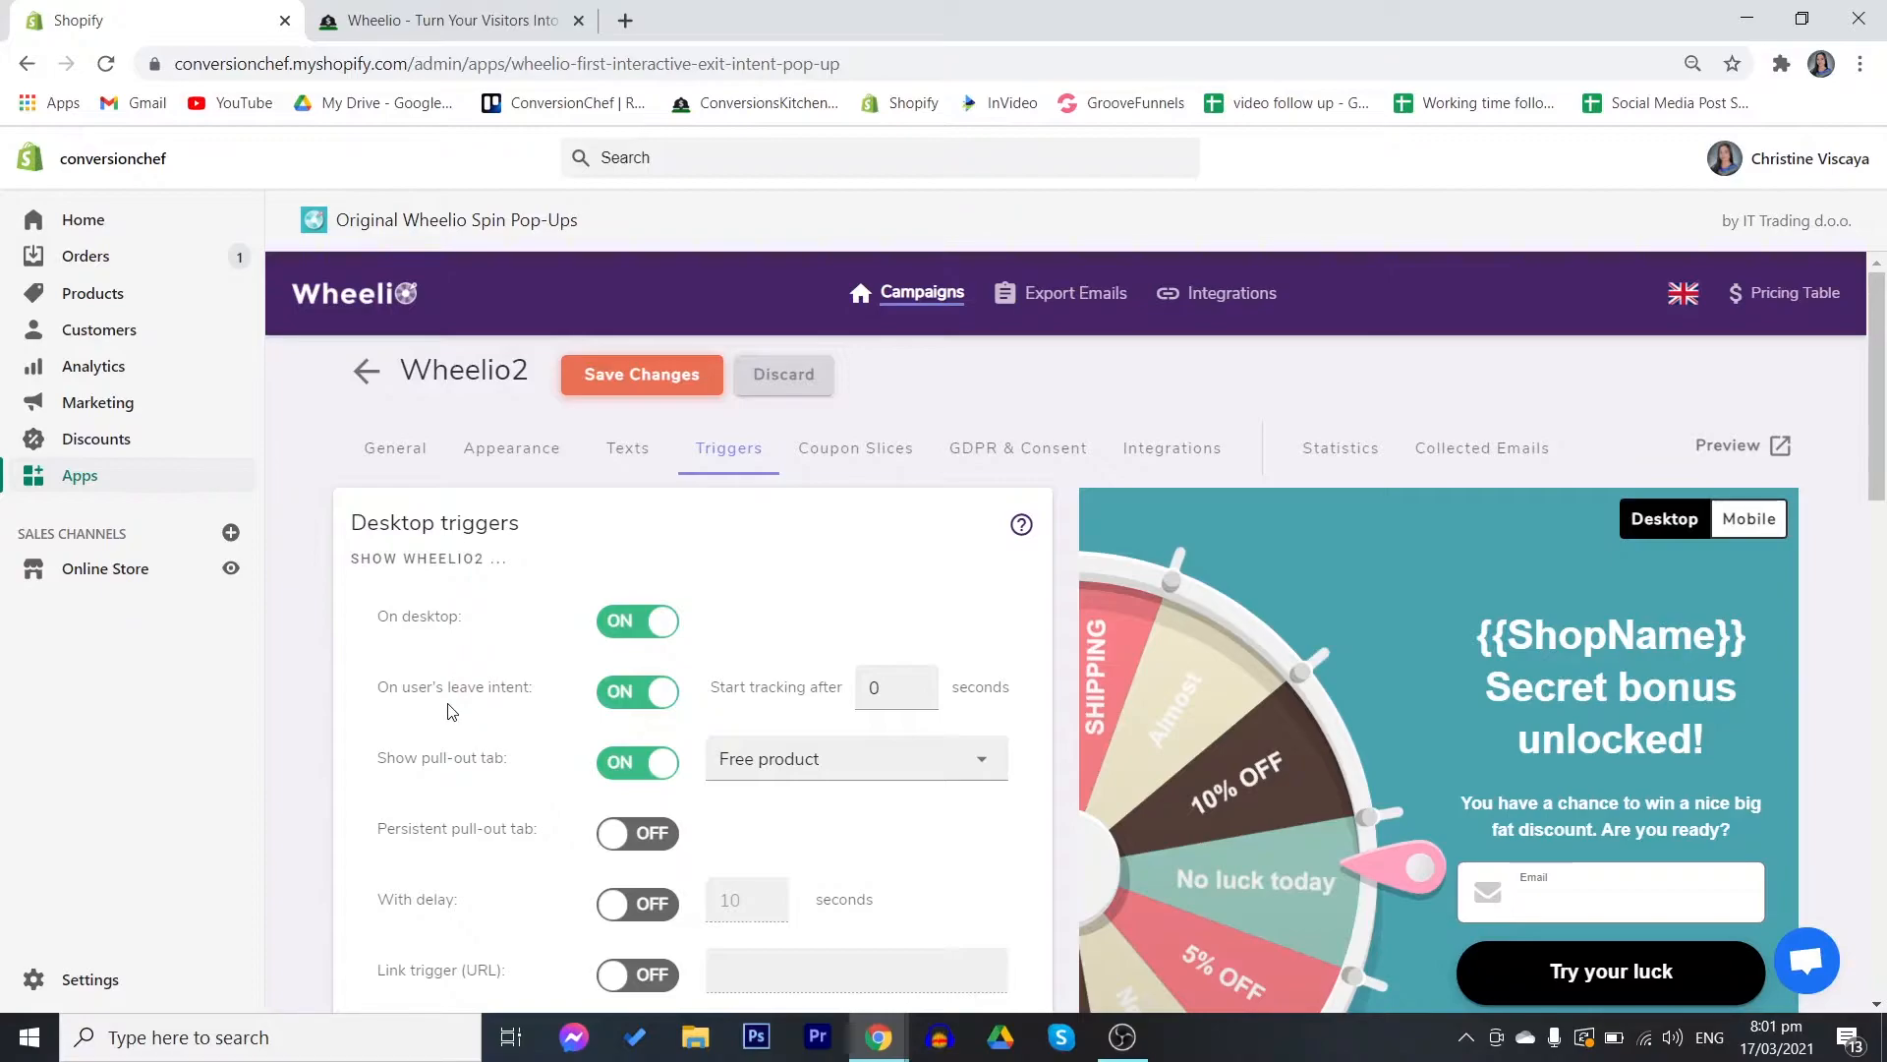
pyautogui.moveTo(528, 687); pyautogui.dragTo(417, 688)
pyautogui.moveTo(709, 688); pyautogui.dragTo(1018, 723)
pyautogui.click(1018, 720)
pyautogui.moveTo(480, 624); pyautogui.dragTo(370, 617)
pyautogui.click(377, 619)
pyautogui.scroll(-5, 370, 724)
pyautogui.scroll(-2, 366, 737)
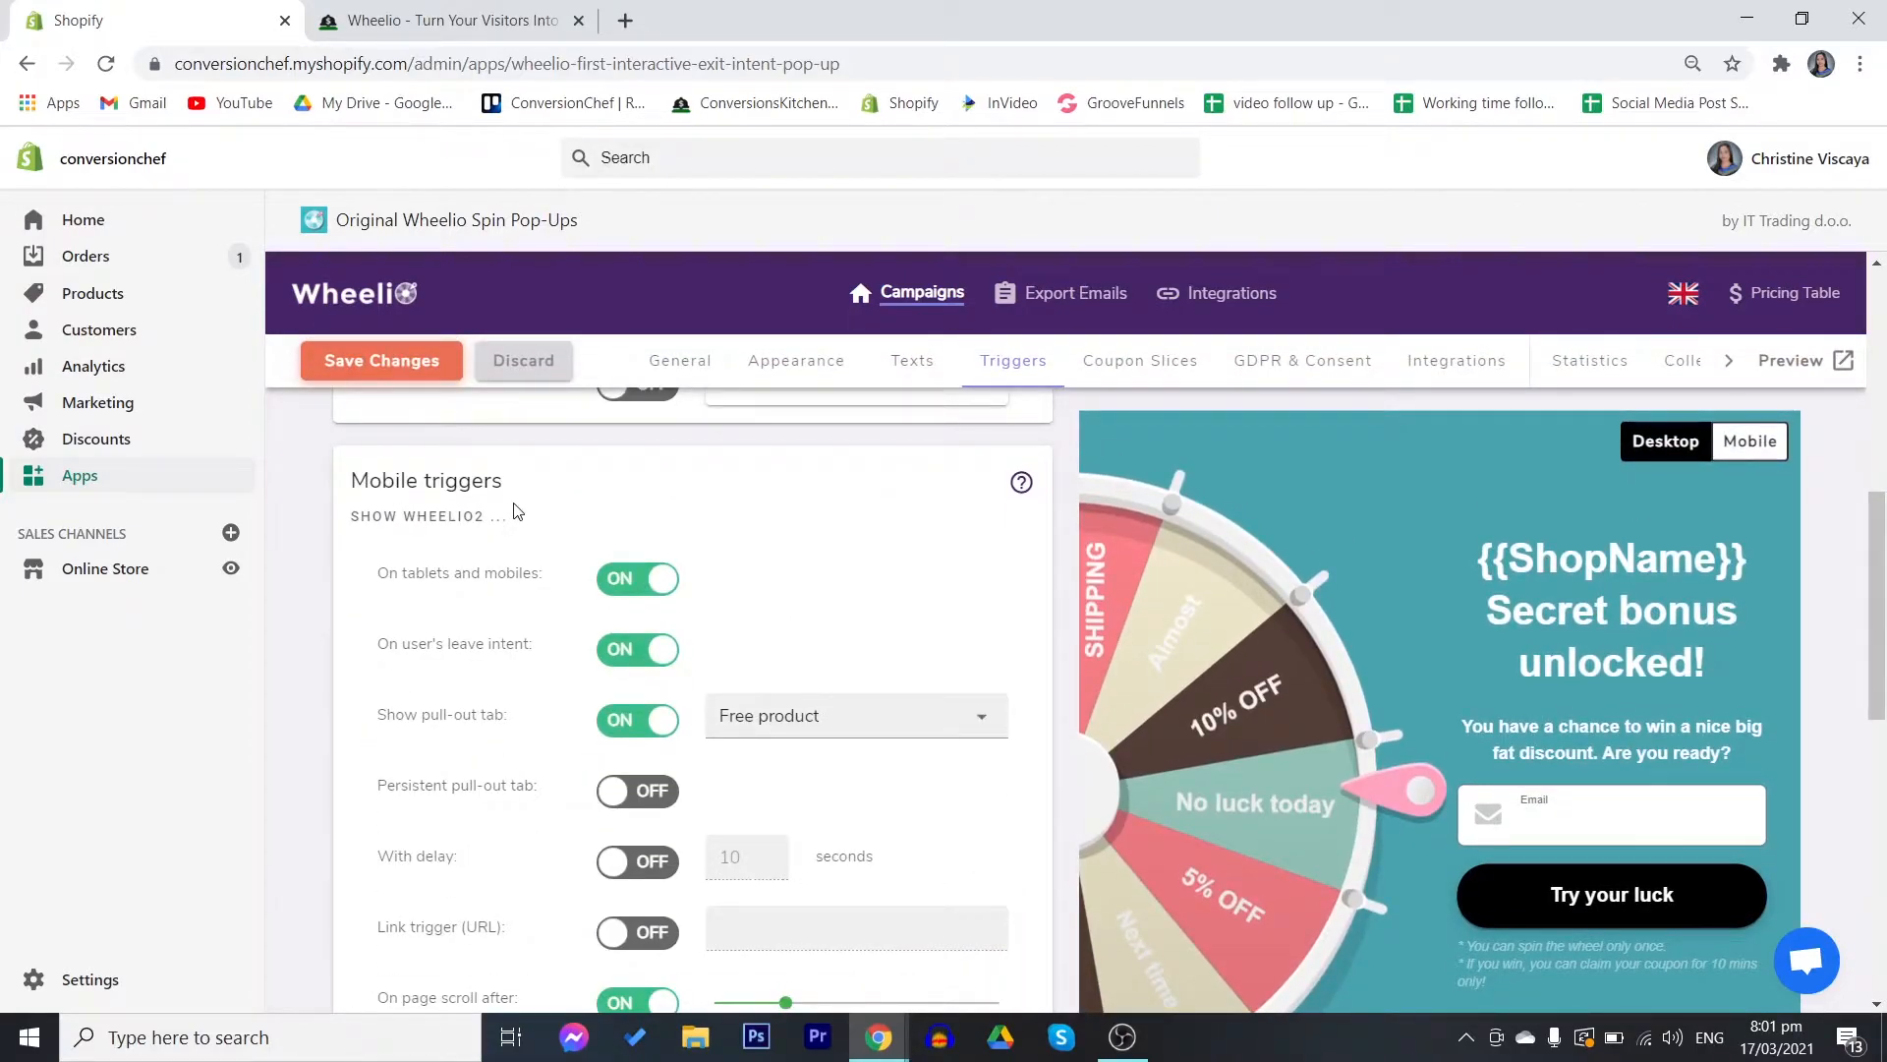
pyautogui.scroll(-7, 521, 511)
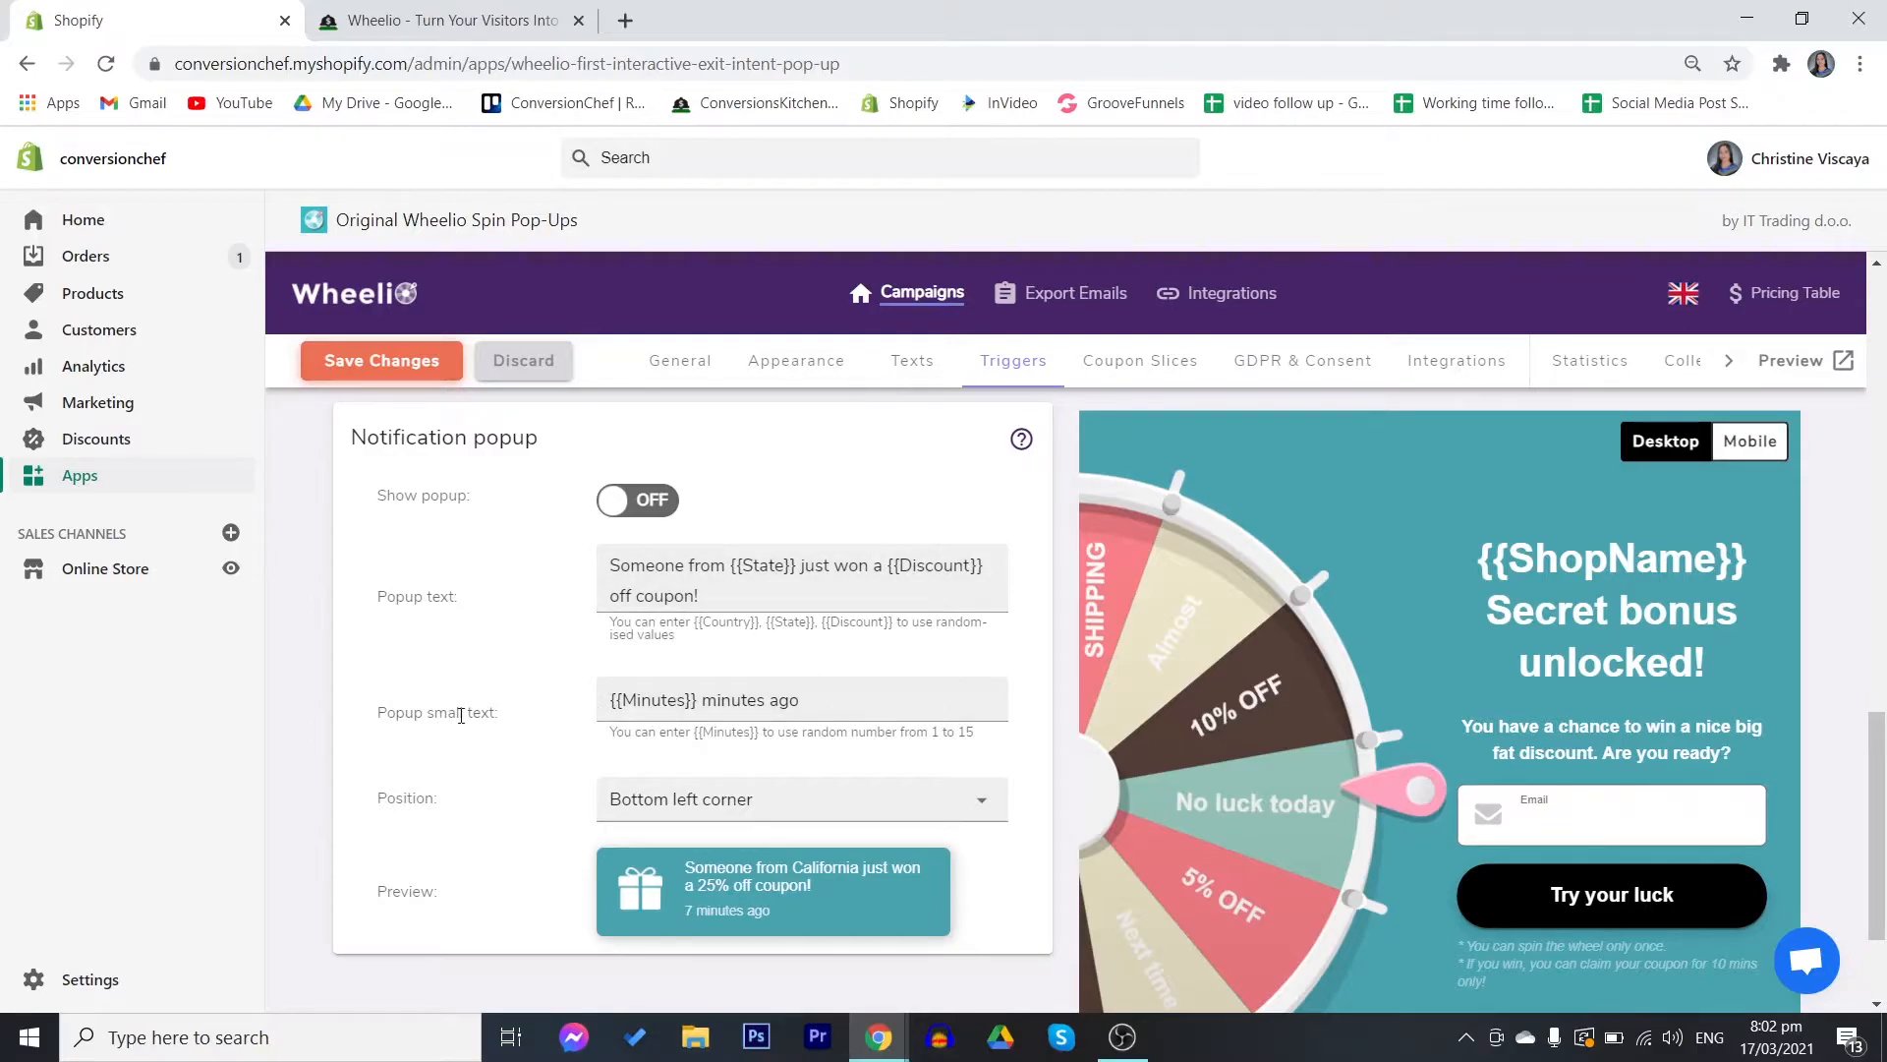
pyautogui.scroll(8, 505, 819)
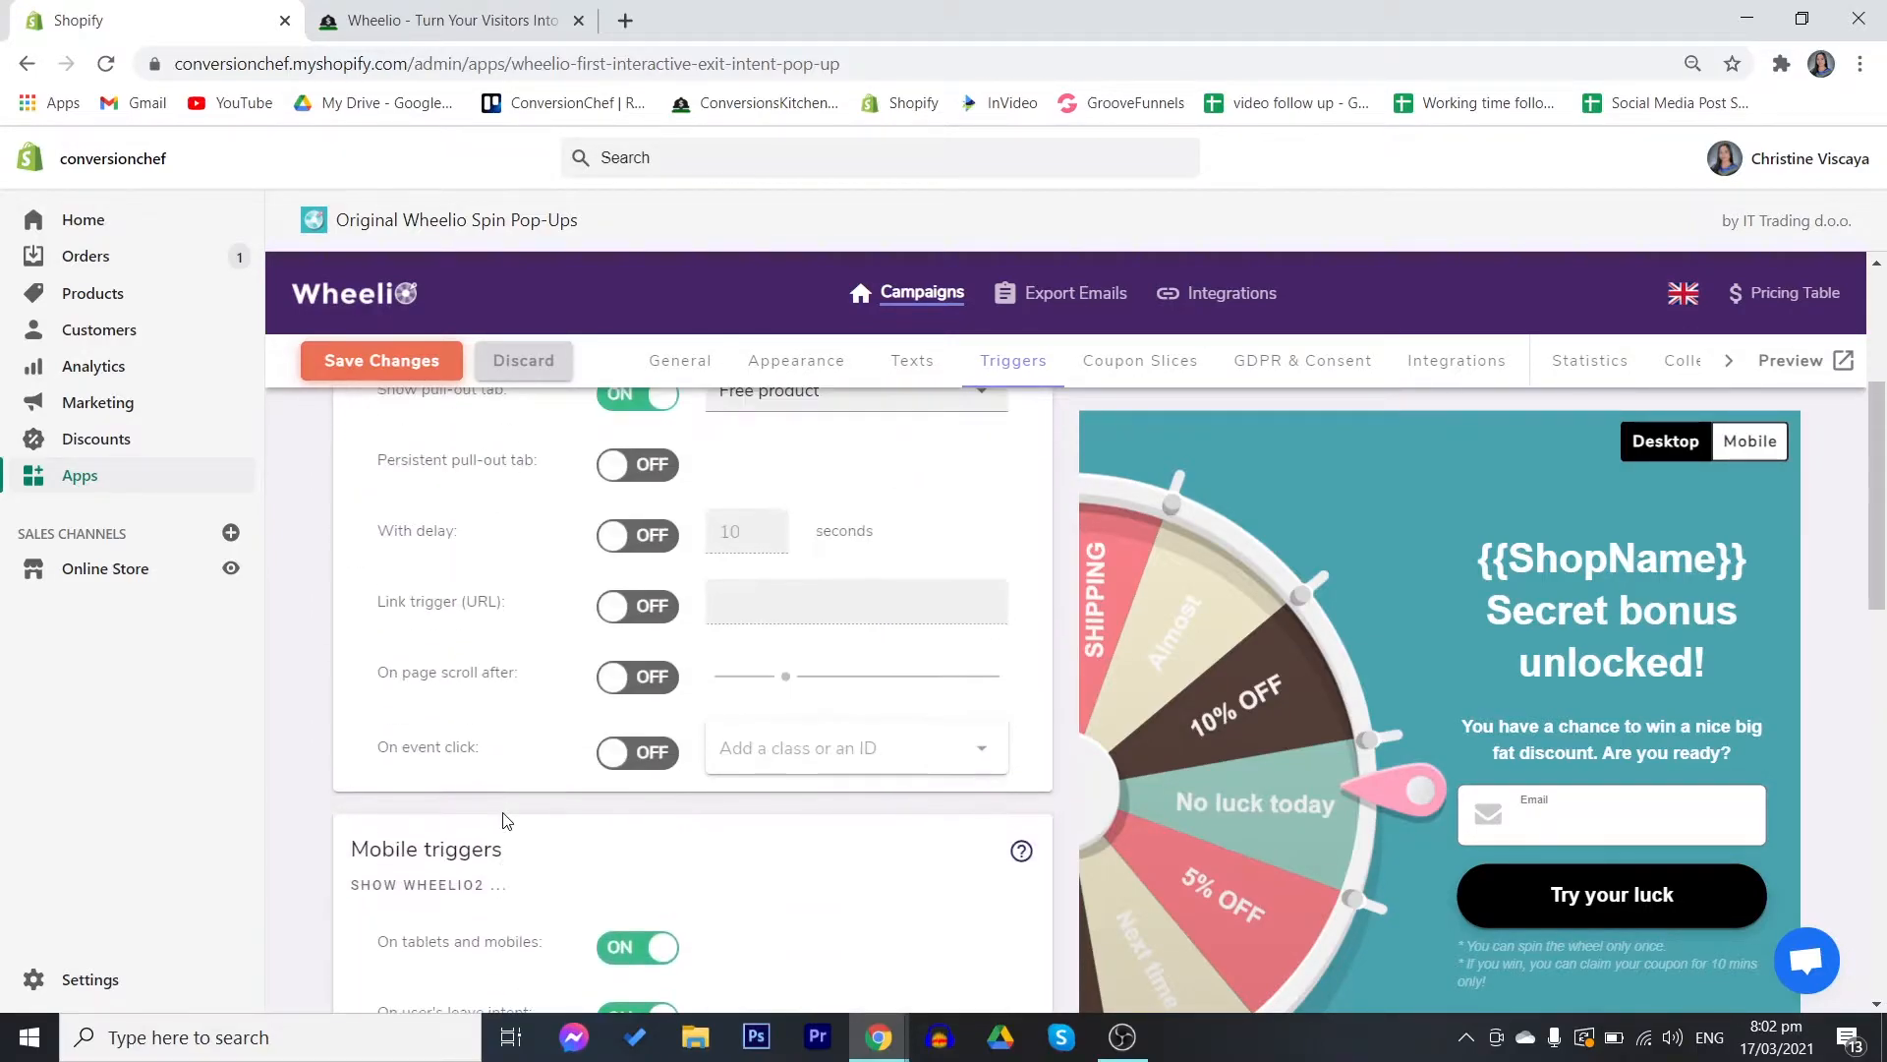
# - Examine the campaign's list of coupon slices and the edit settings of losing slice 12
pyautogui.scroll(4, 504, 816)
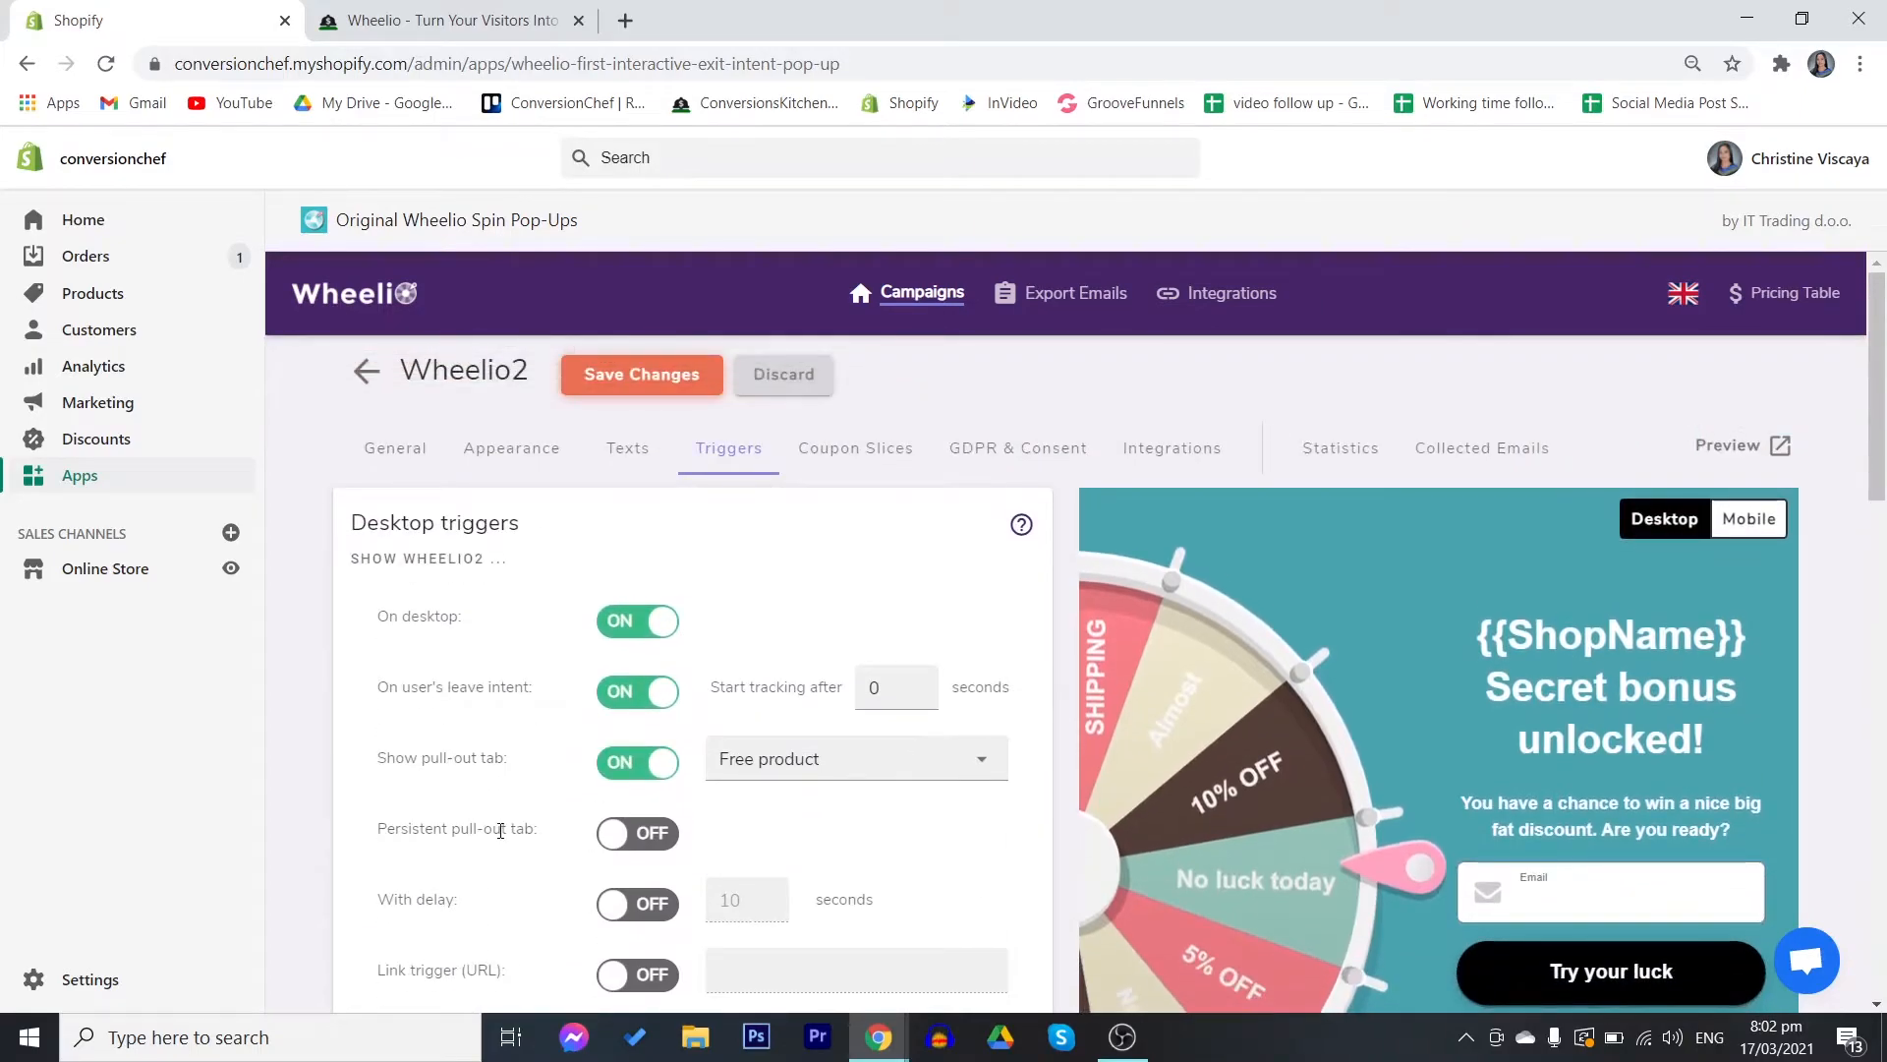
pyautogui.click(870, 450)
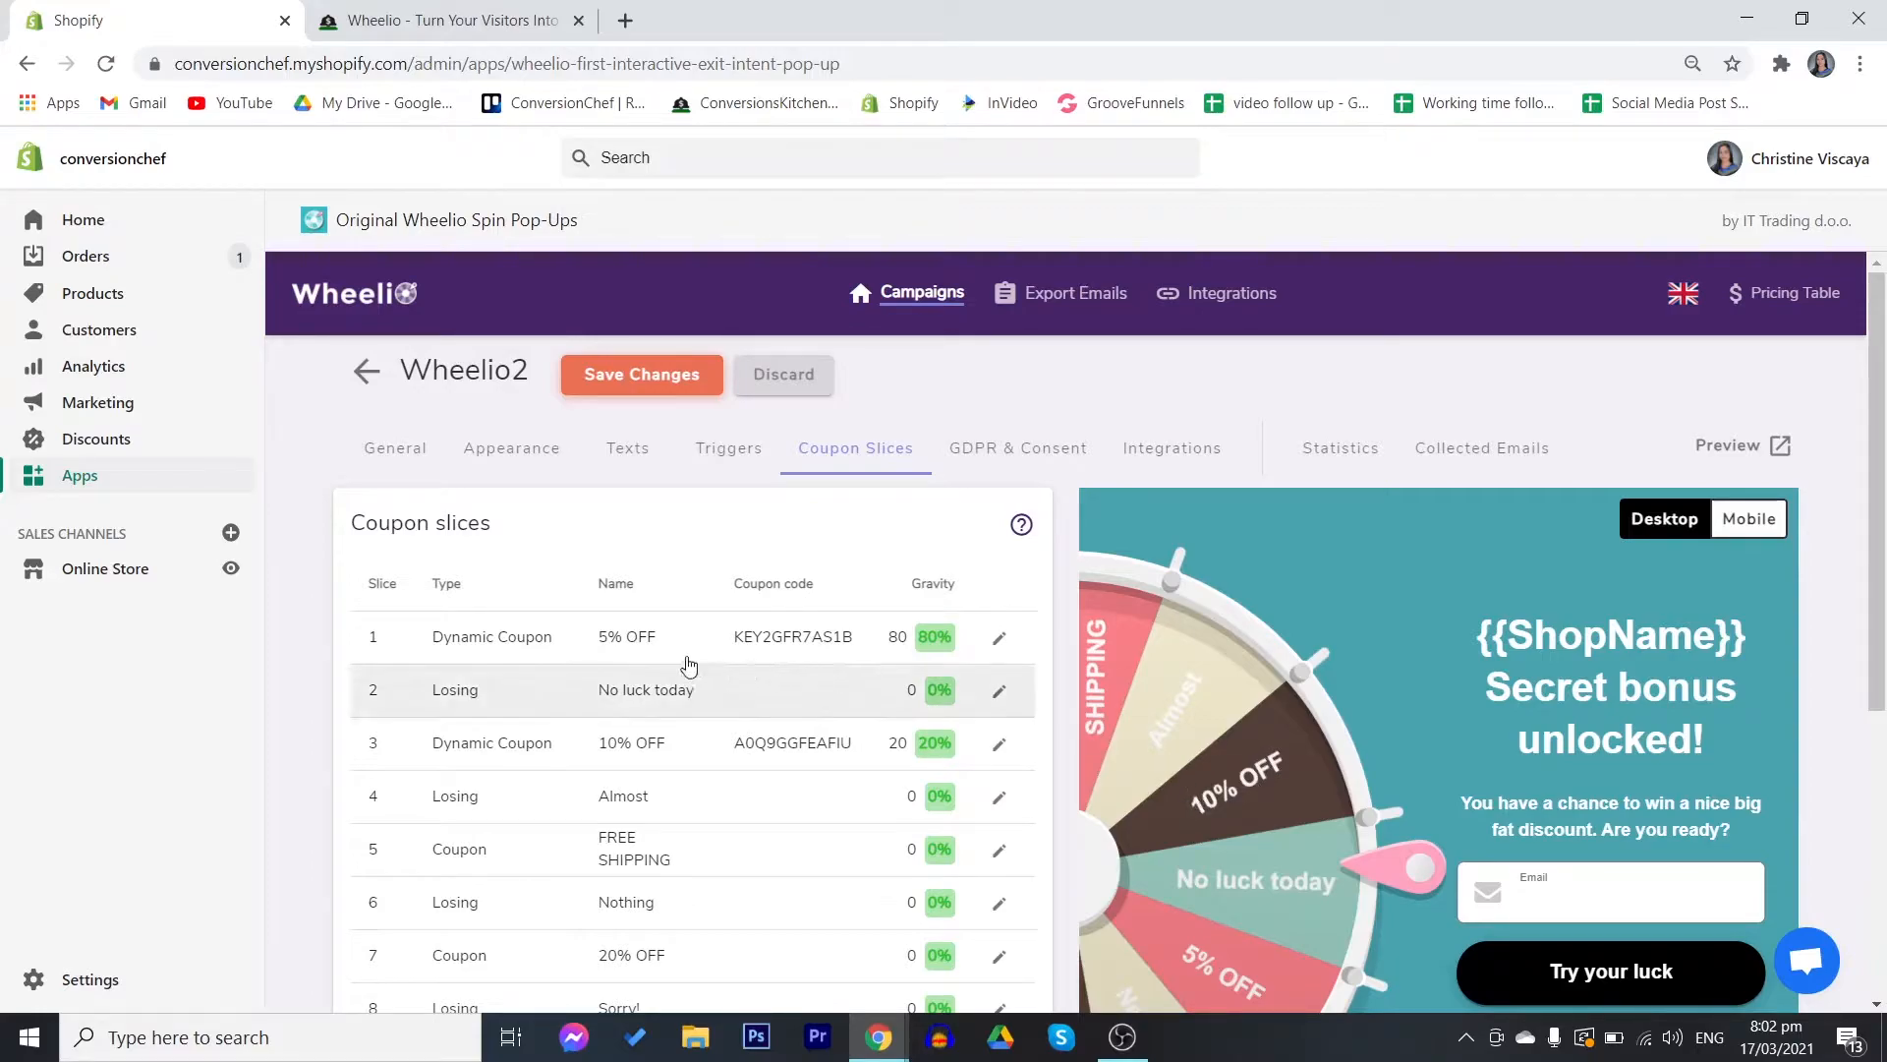
pyautogui.scroll(-3, 715, 666)
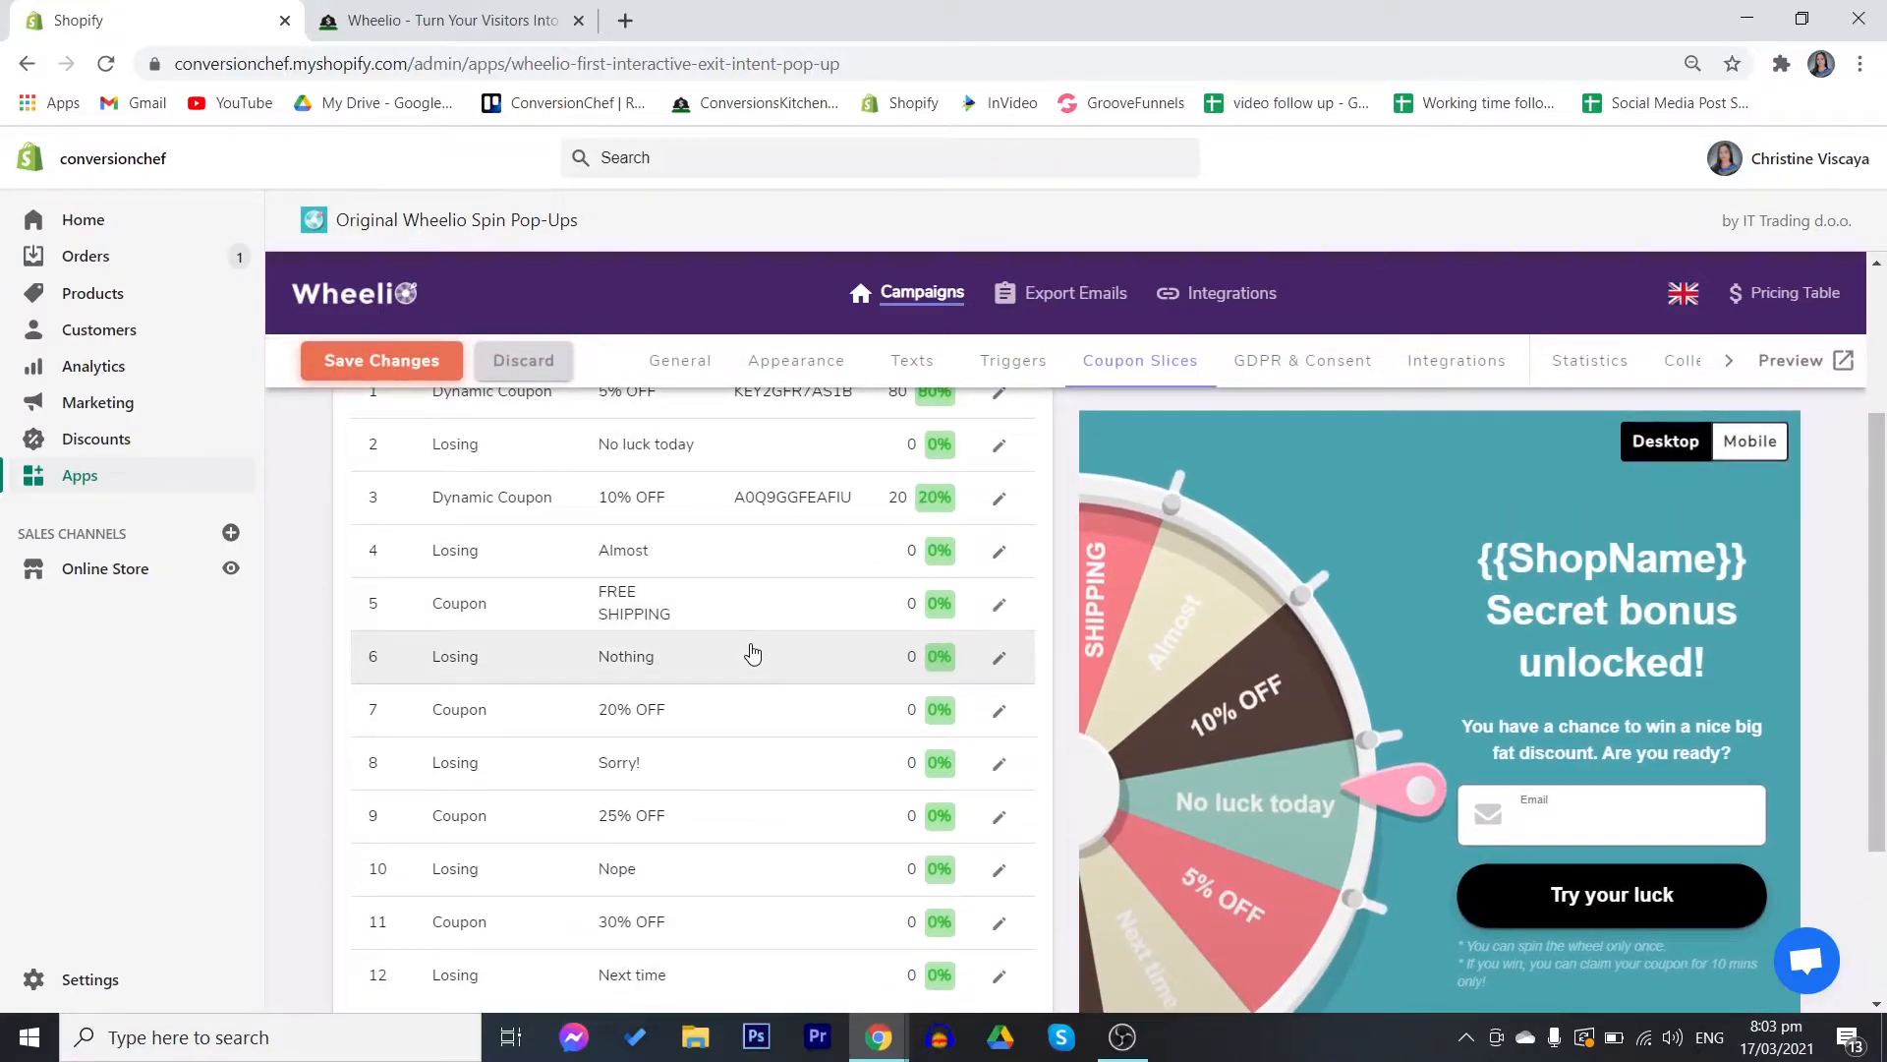
pyautogui.scroll(1, 752, 653)
pyautogui.scroll(-4, 752, 653)
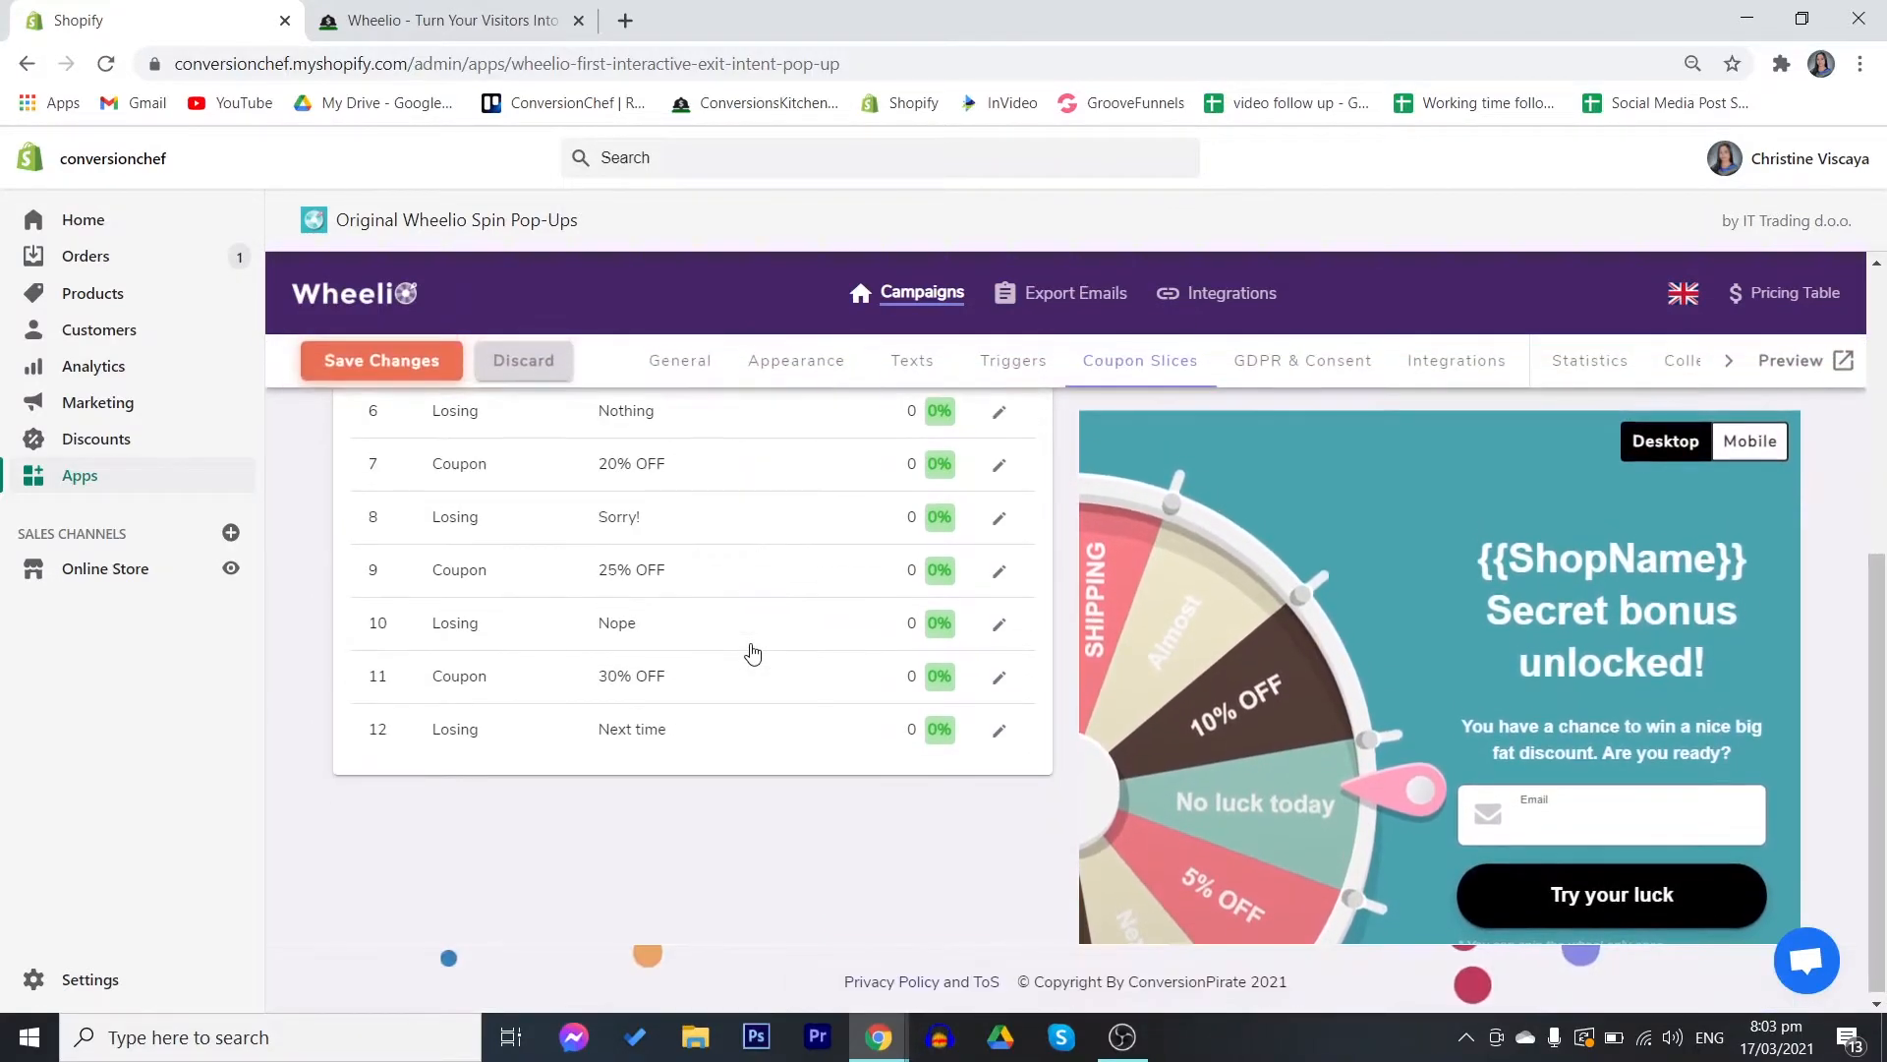
pyautogui.click(790, 745)
pyautogui.press('Escape')
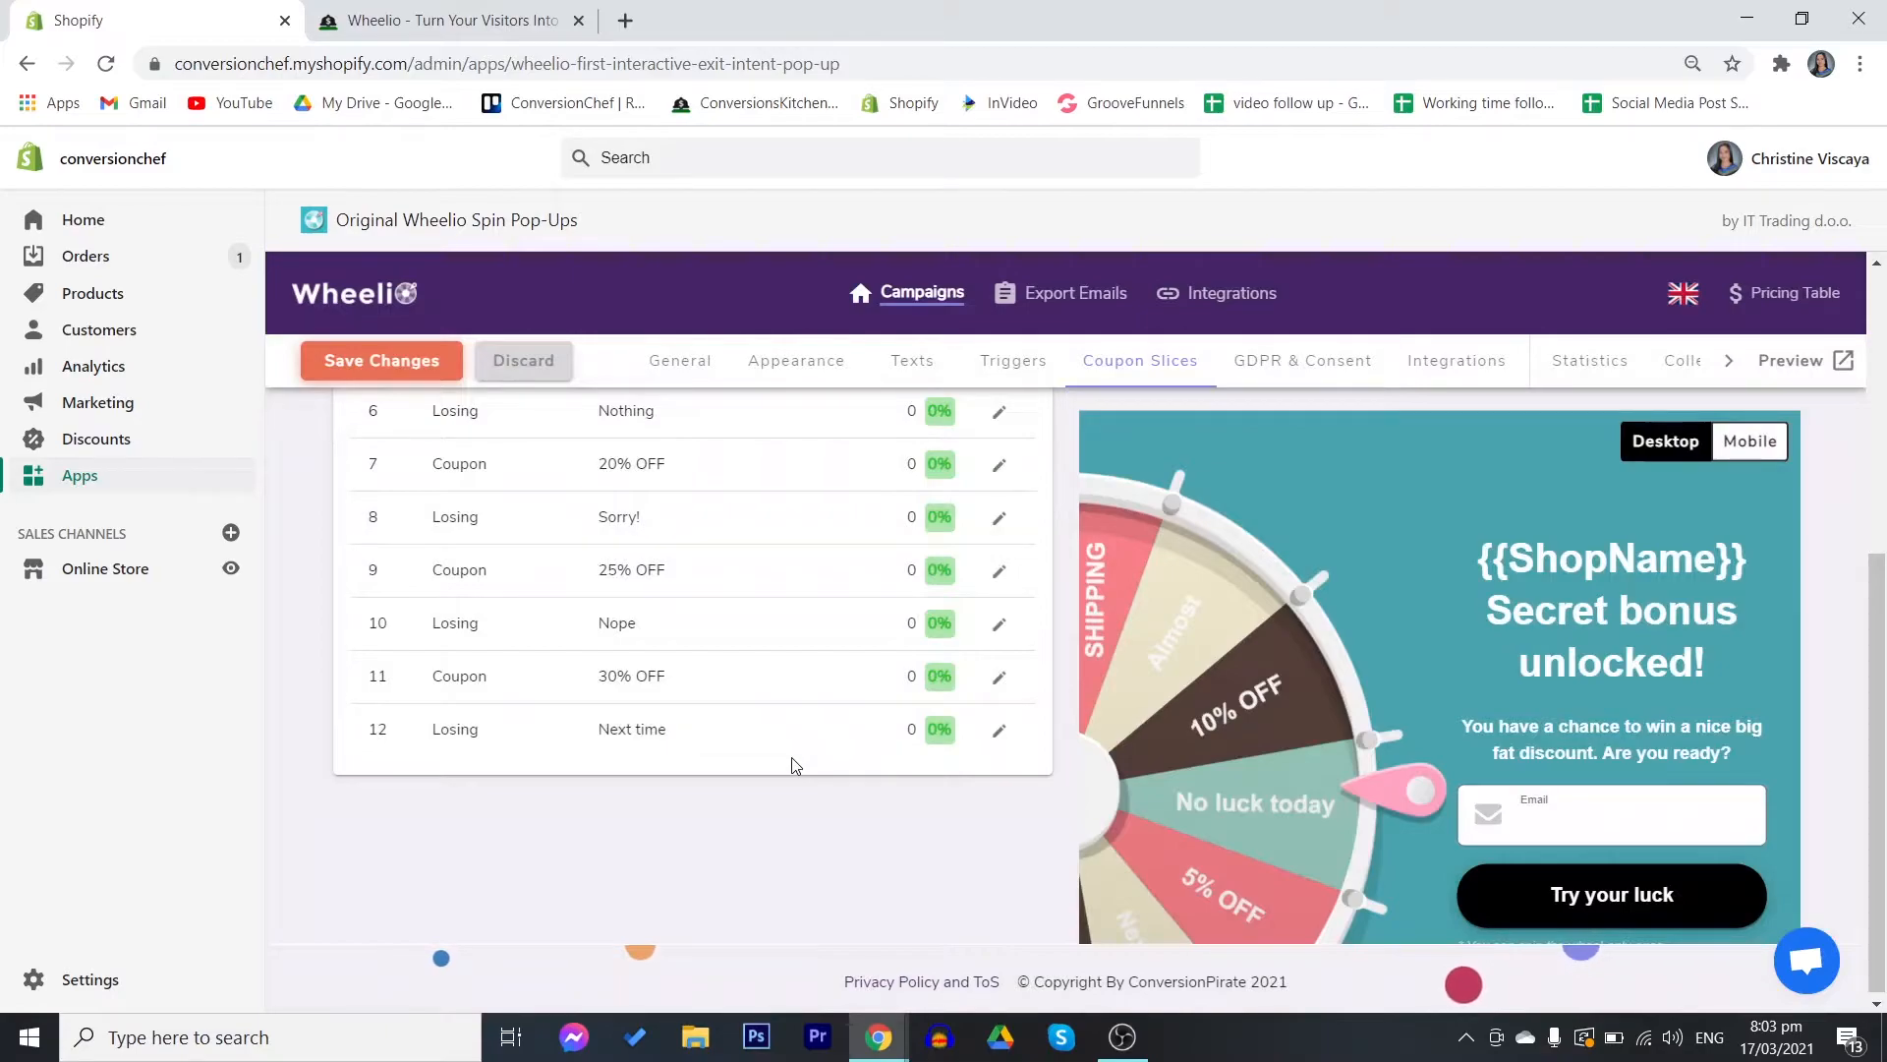
pyautogui.click(798, 741)
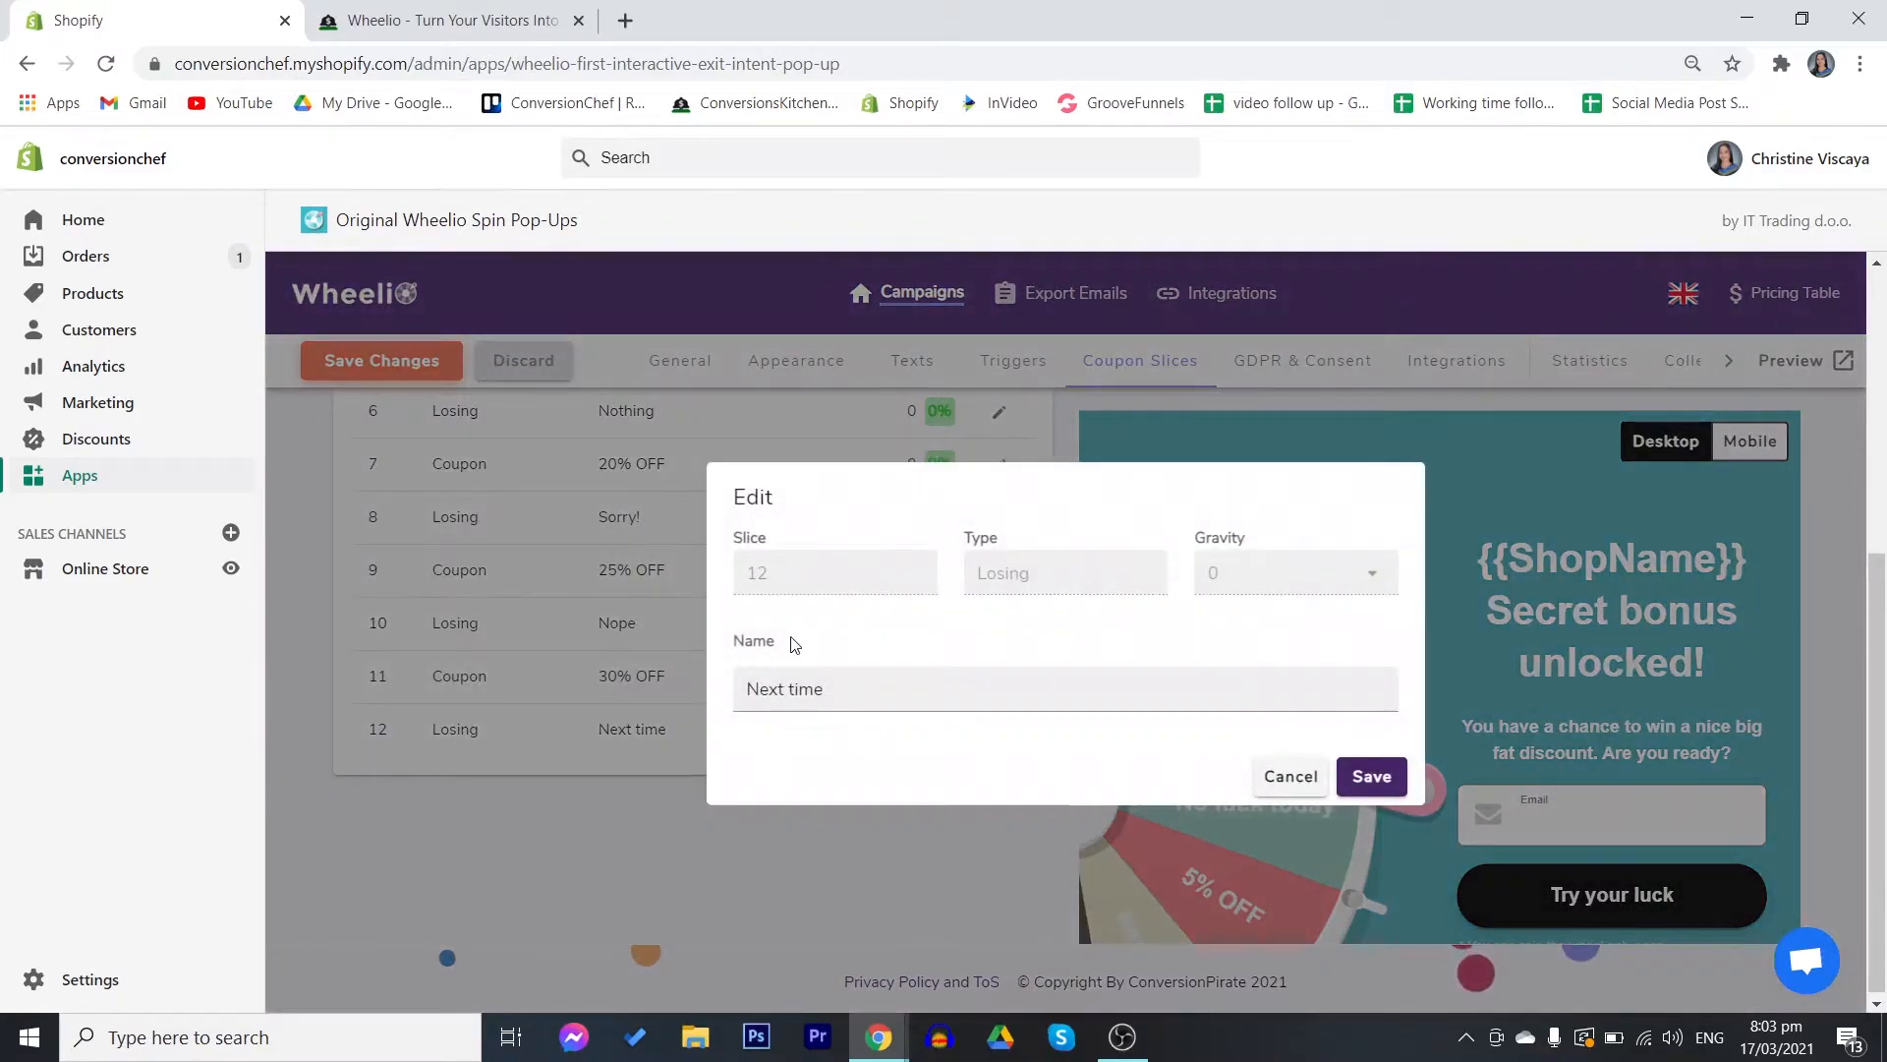
pyautogui.click(841, 690)
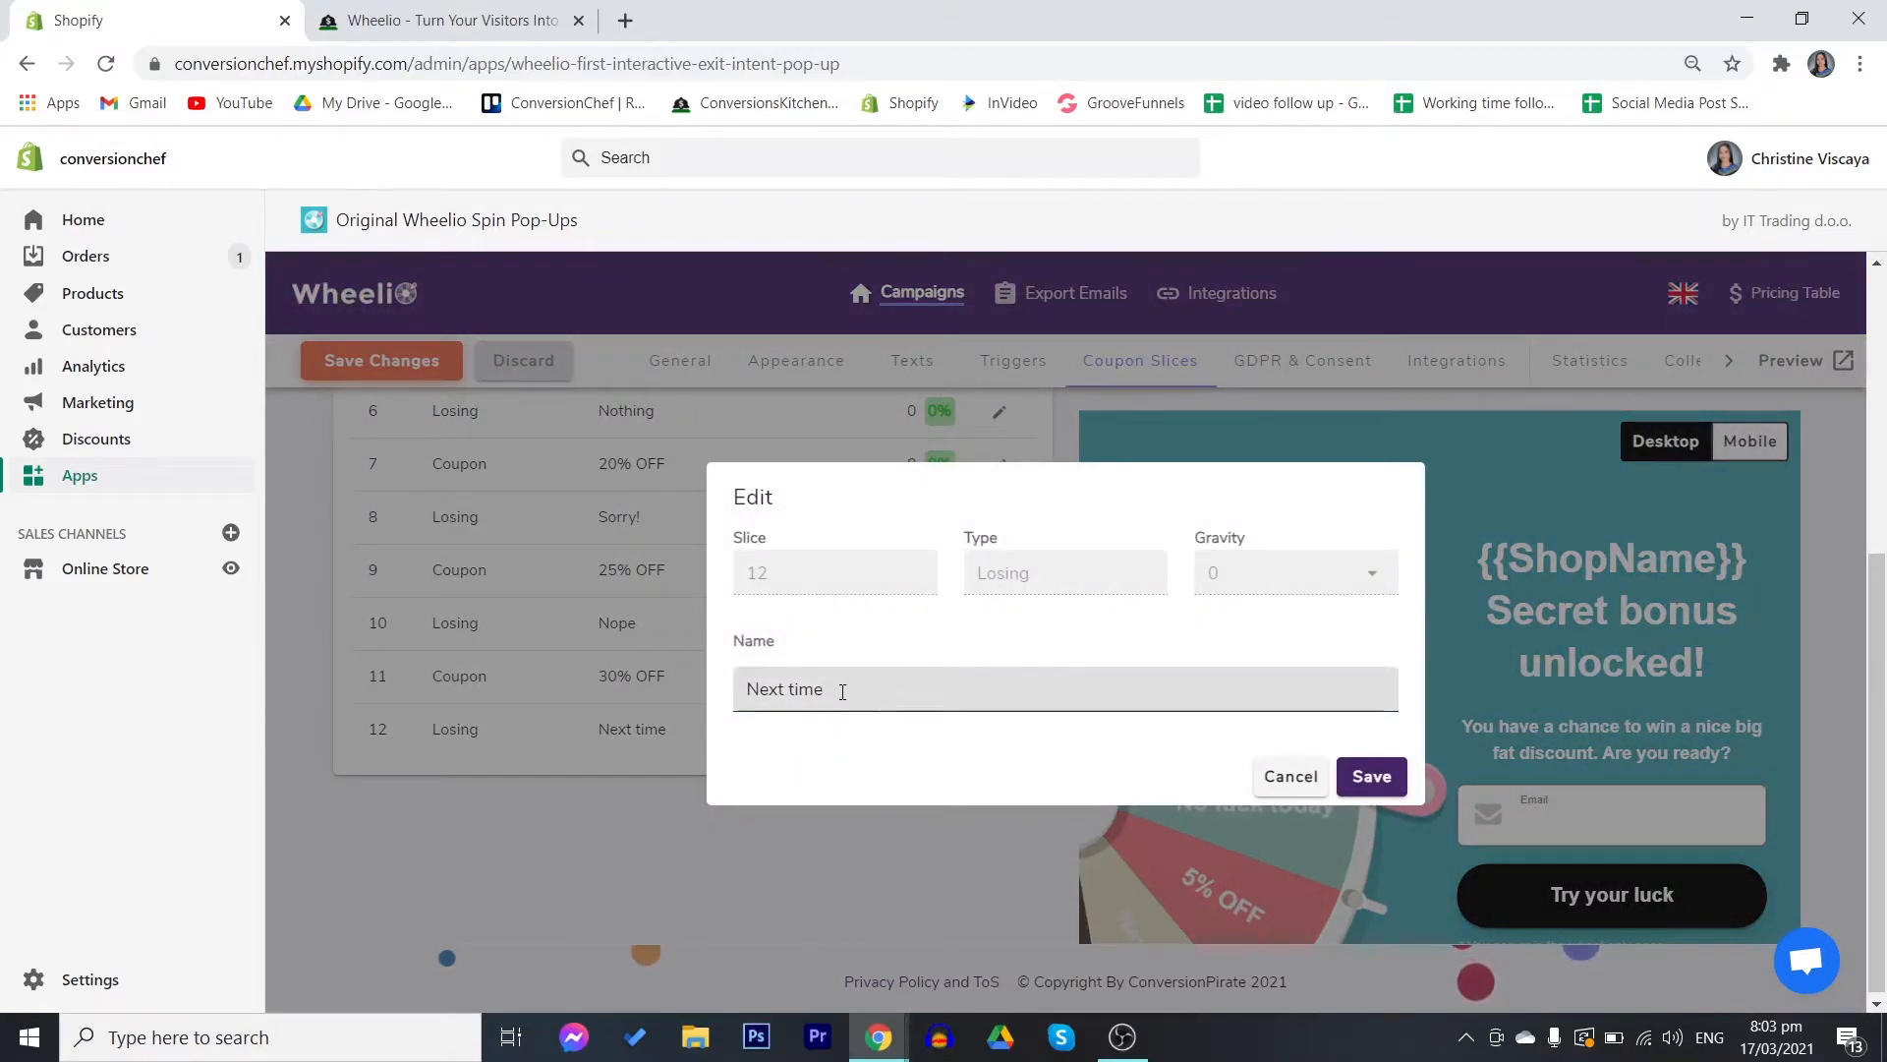
pyautogui.press('Escape')
# - Inspect the type, gravity, name and coupon code settings of coupon slice 7 and cancel the edit
pyautogui.scroll(3, 675, 703)
pyautogui.click(674, 704)
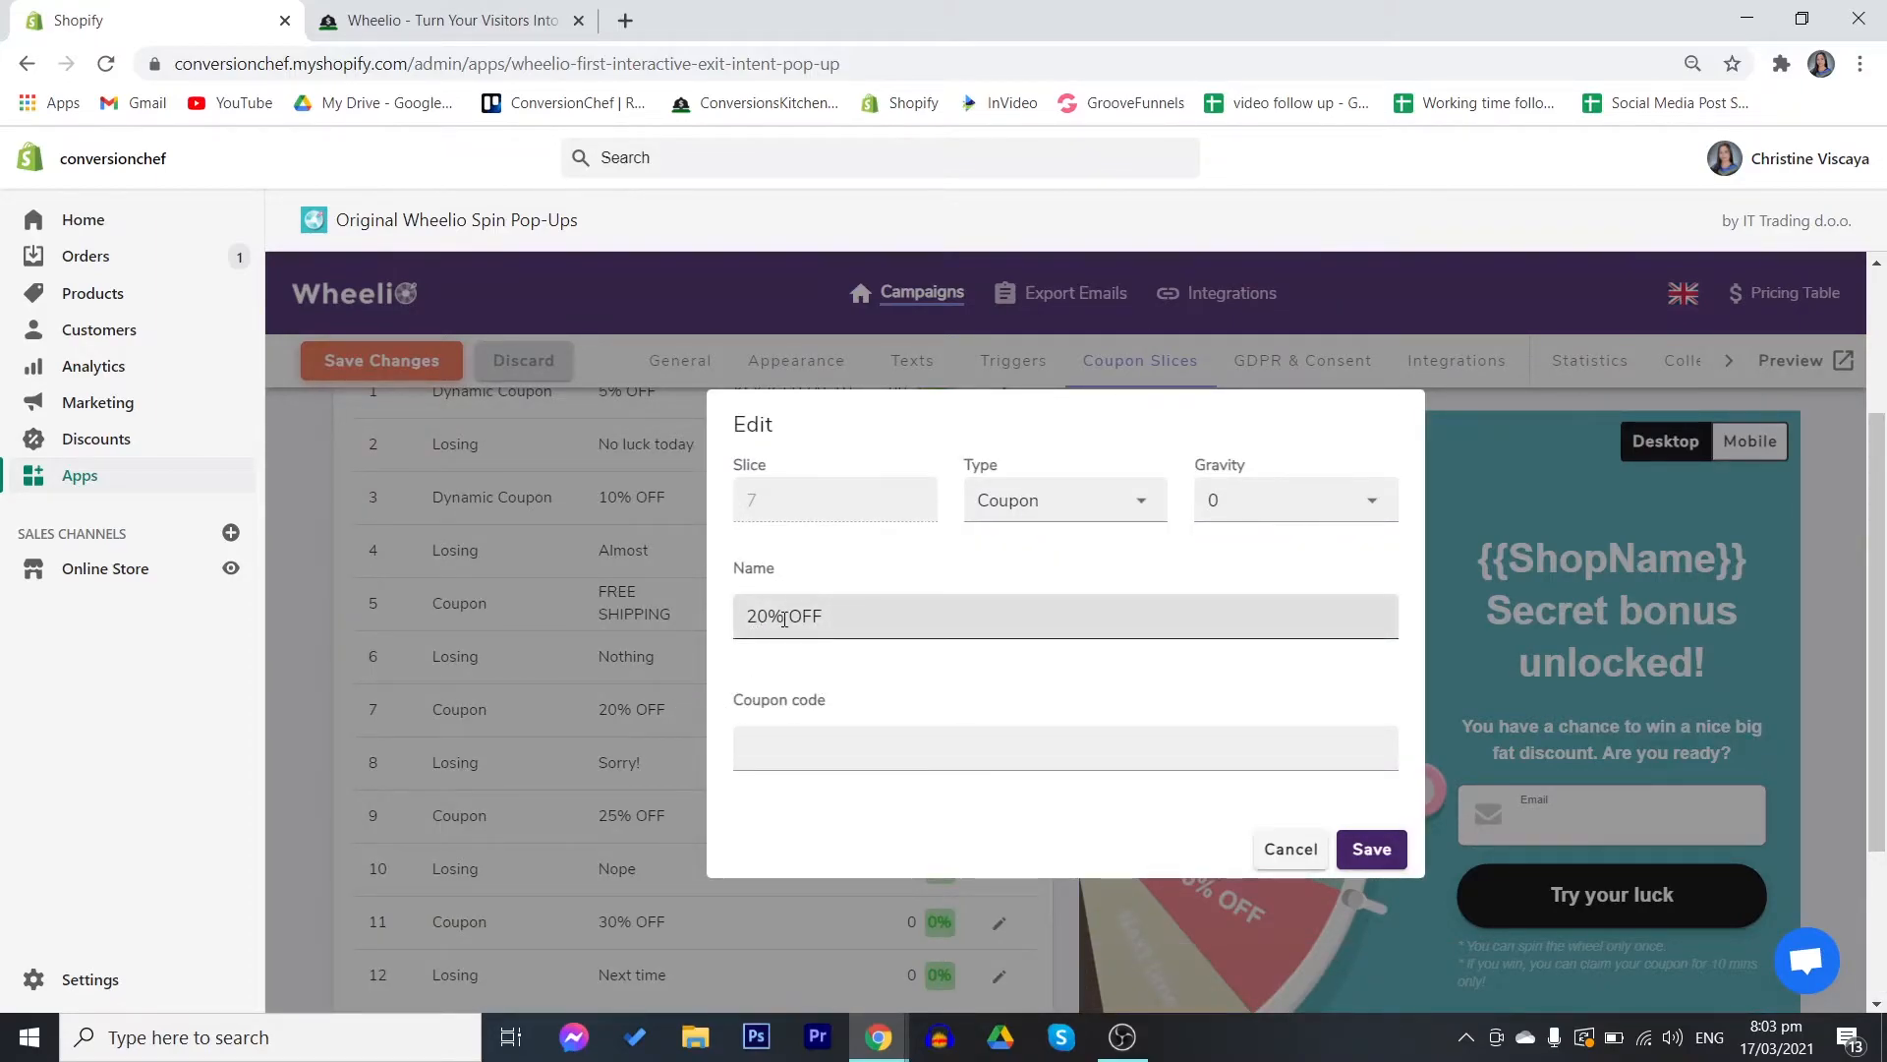
pyautogui.click(796, 617)
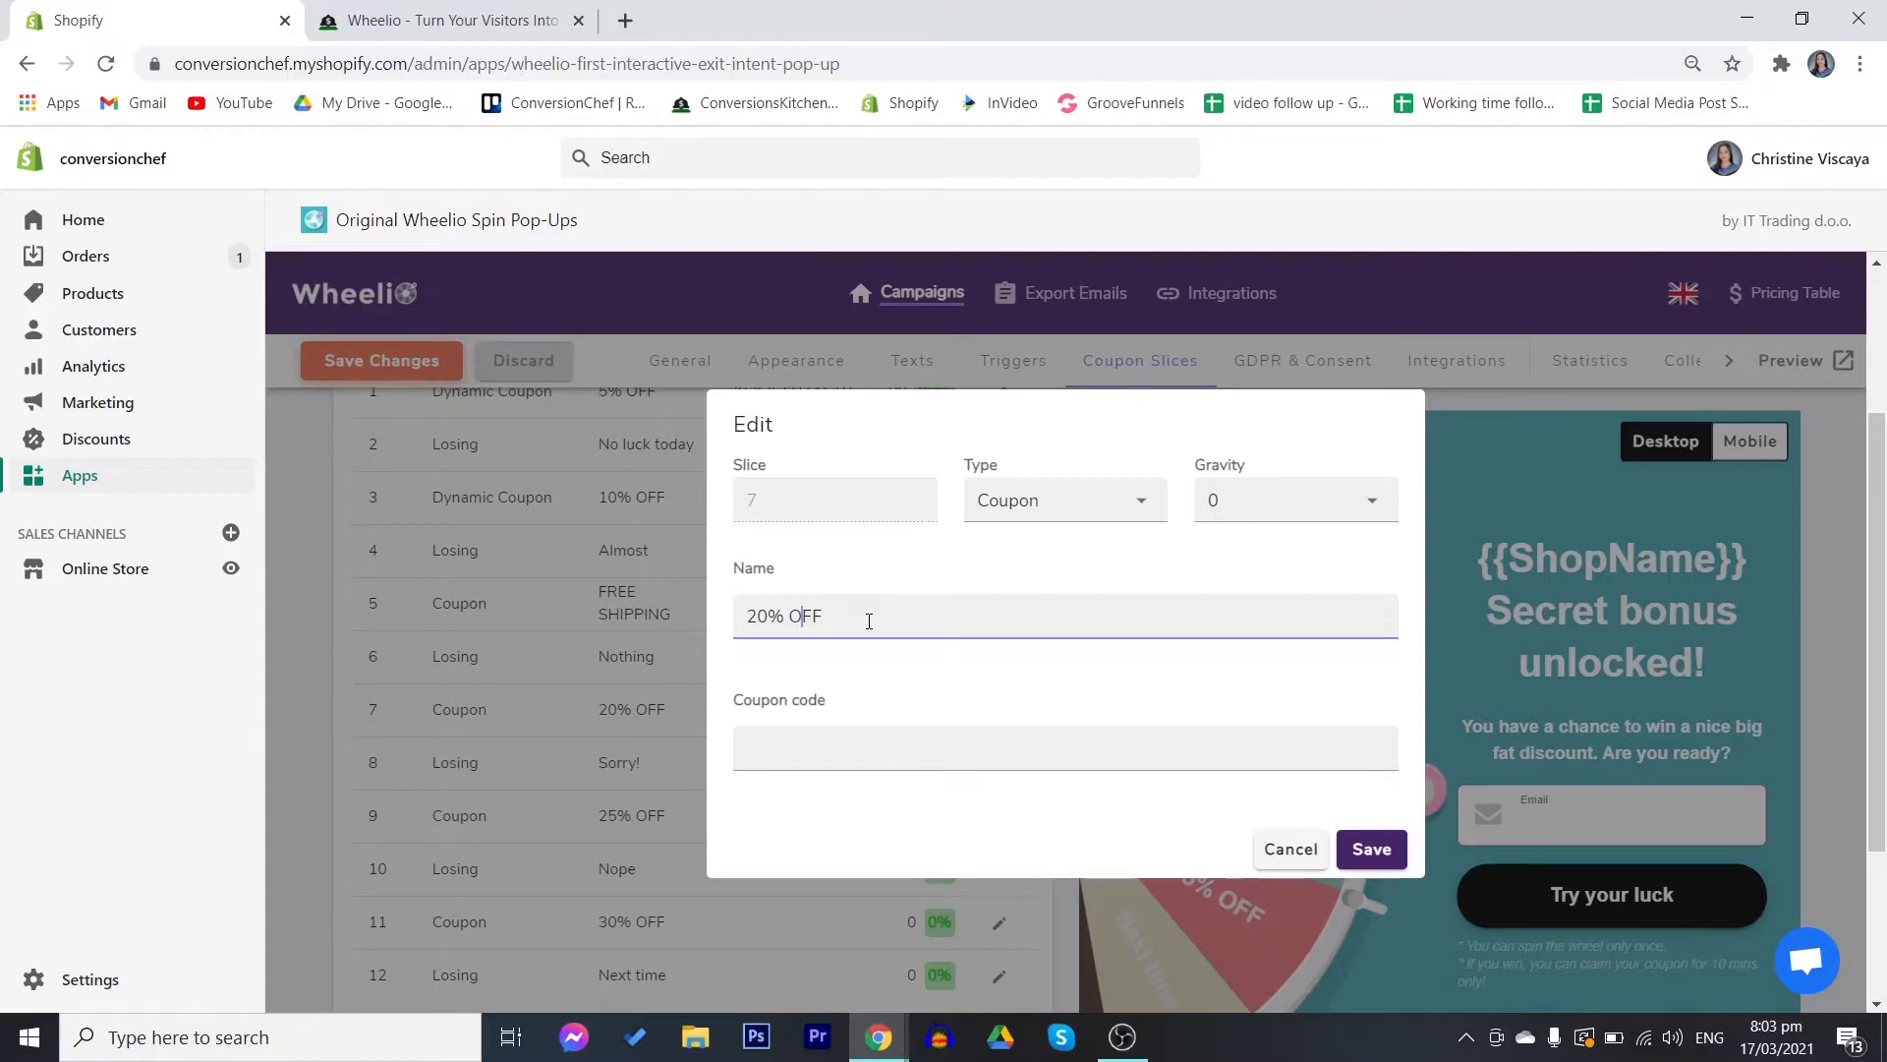
pyautogui.press('Return')
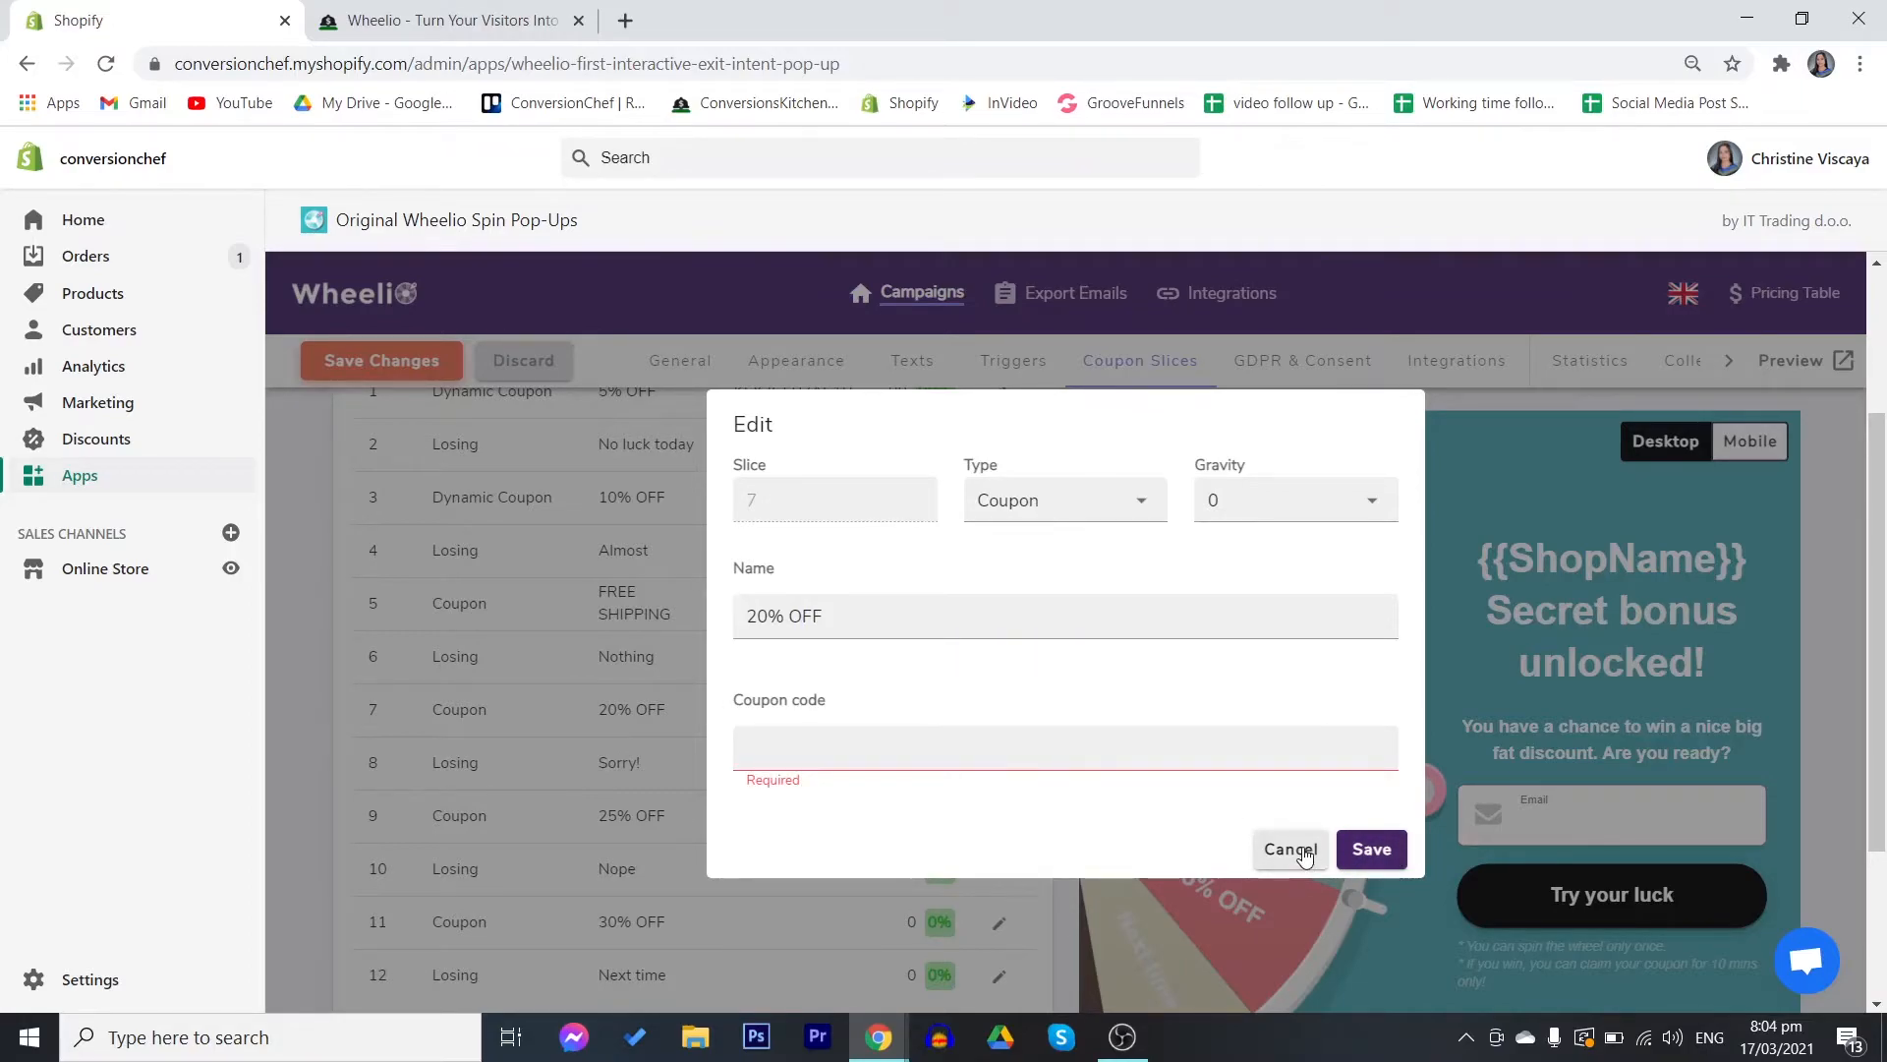
pyautogui.click(1302, 851)
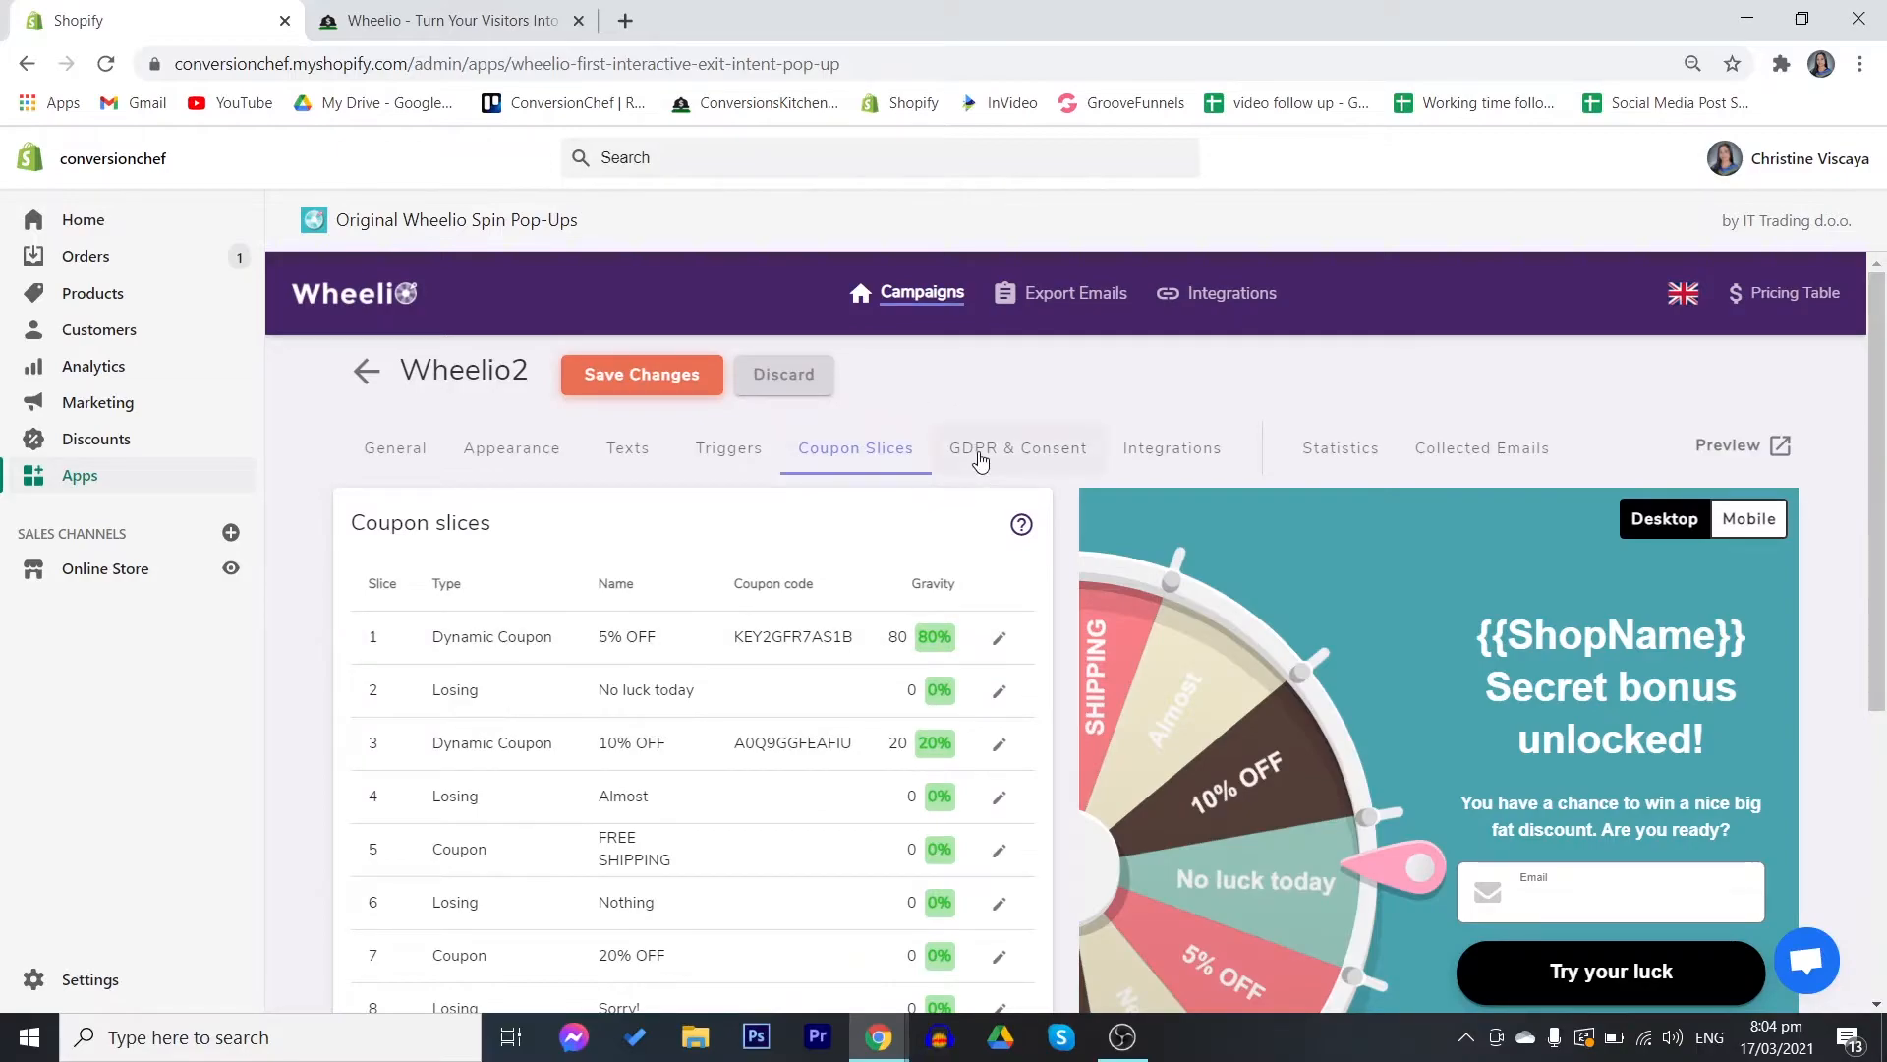
# - Examine the campaign's GDPR & Consent and Integrations settings
pyautogui.click(954, 454)
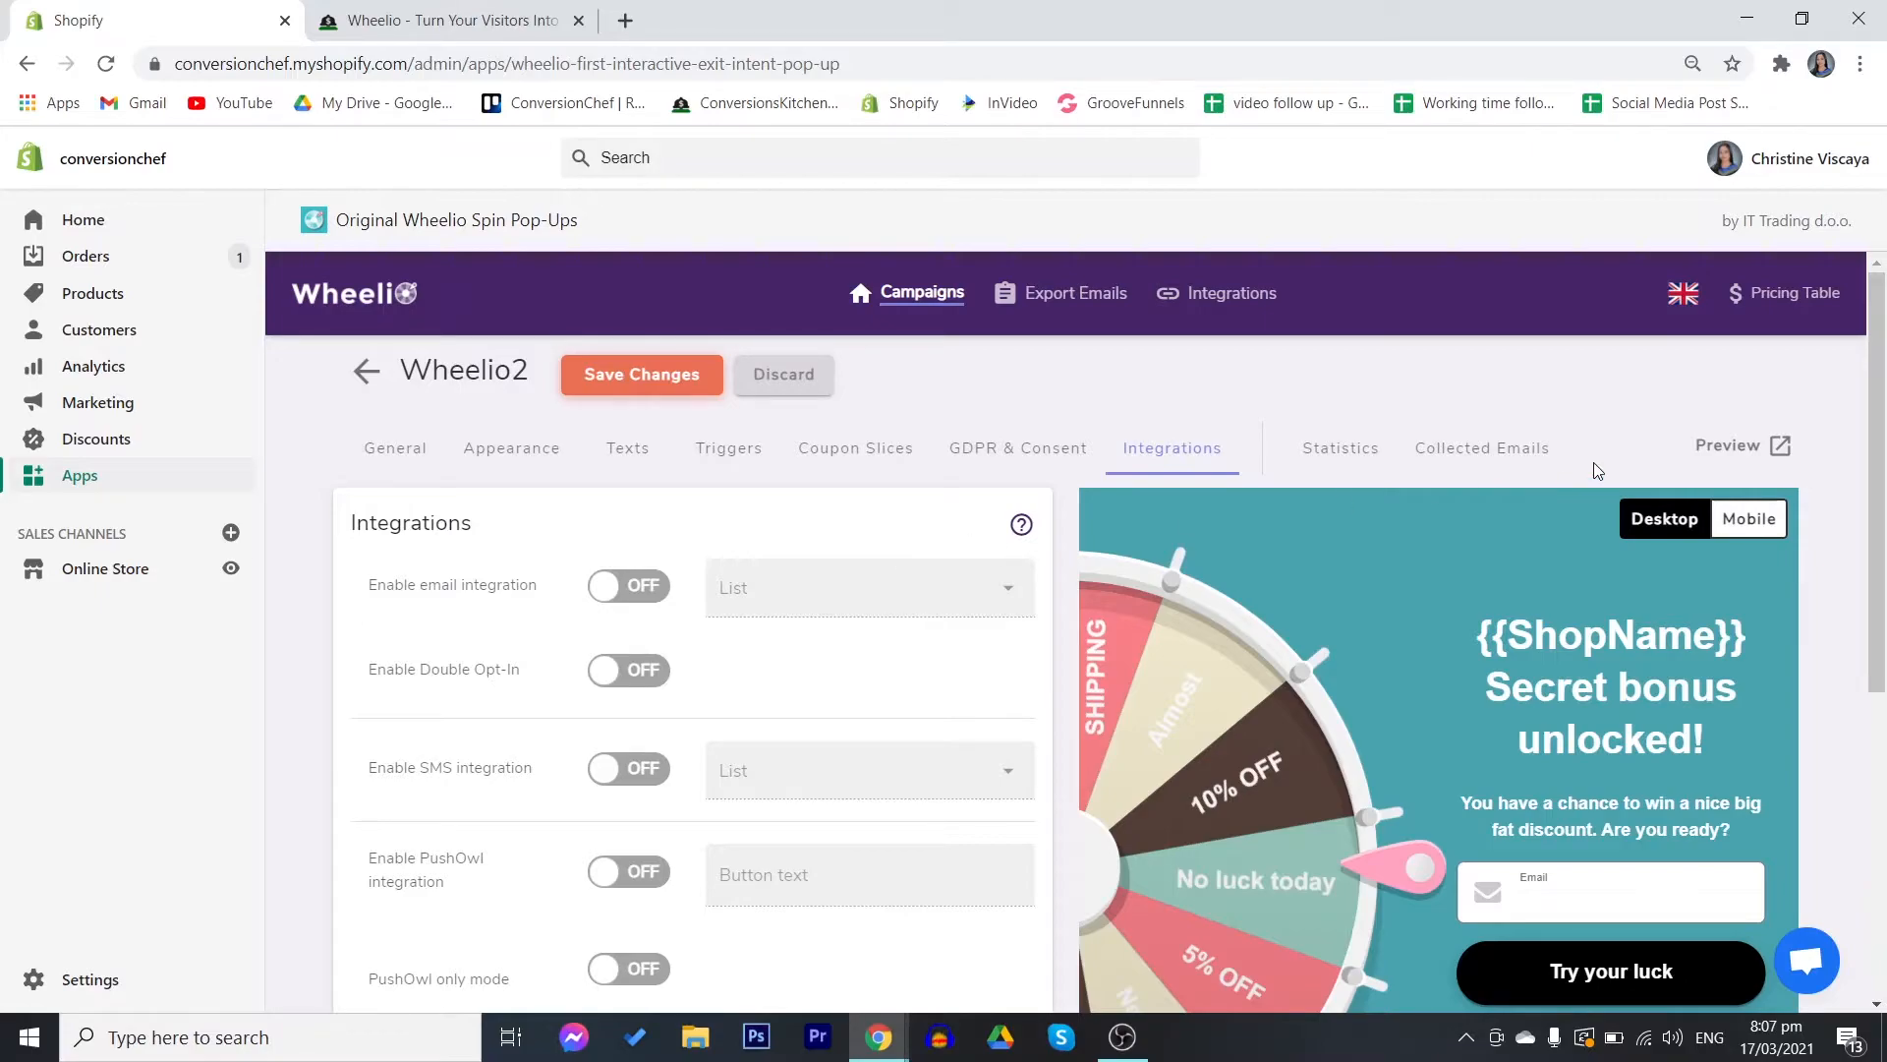
# - Preview the campaign on the storefront, spin the wheel with an email address and copy the won discount code
pyautogui.click(1744, 445)
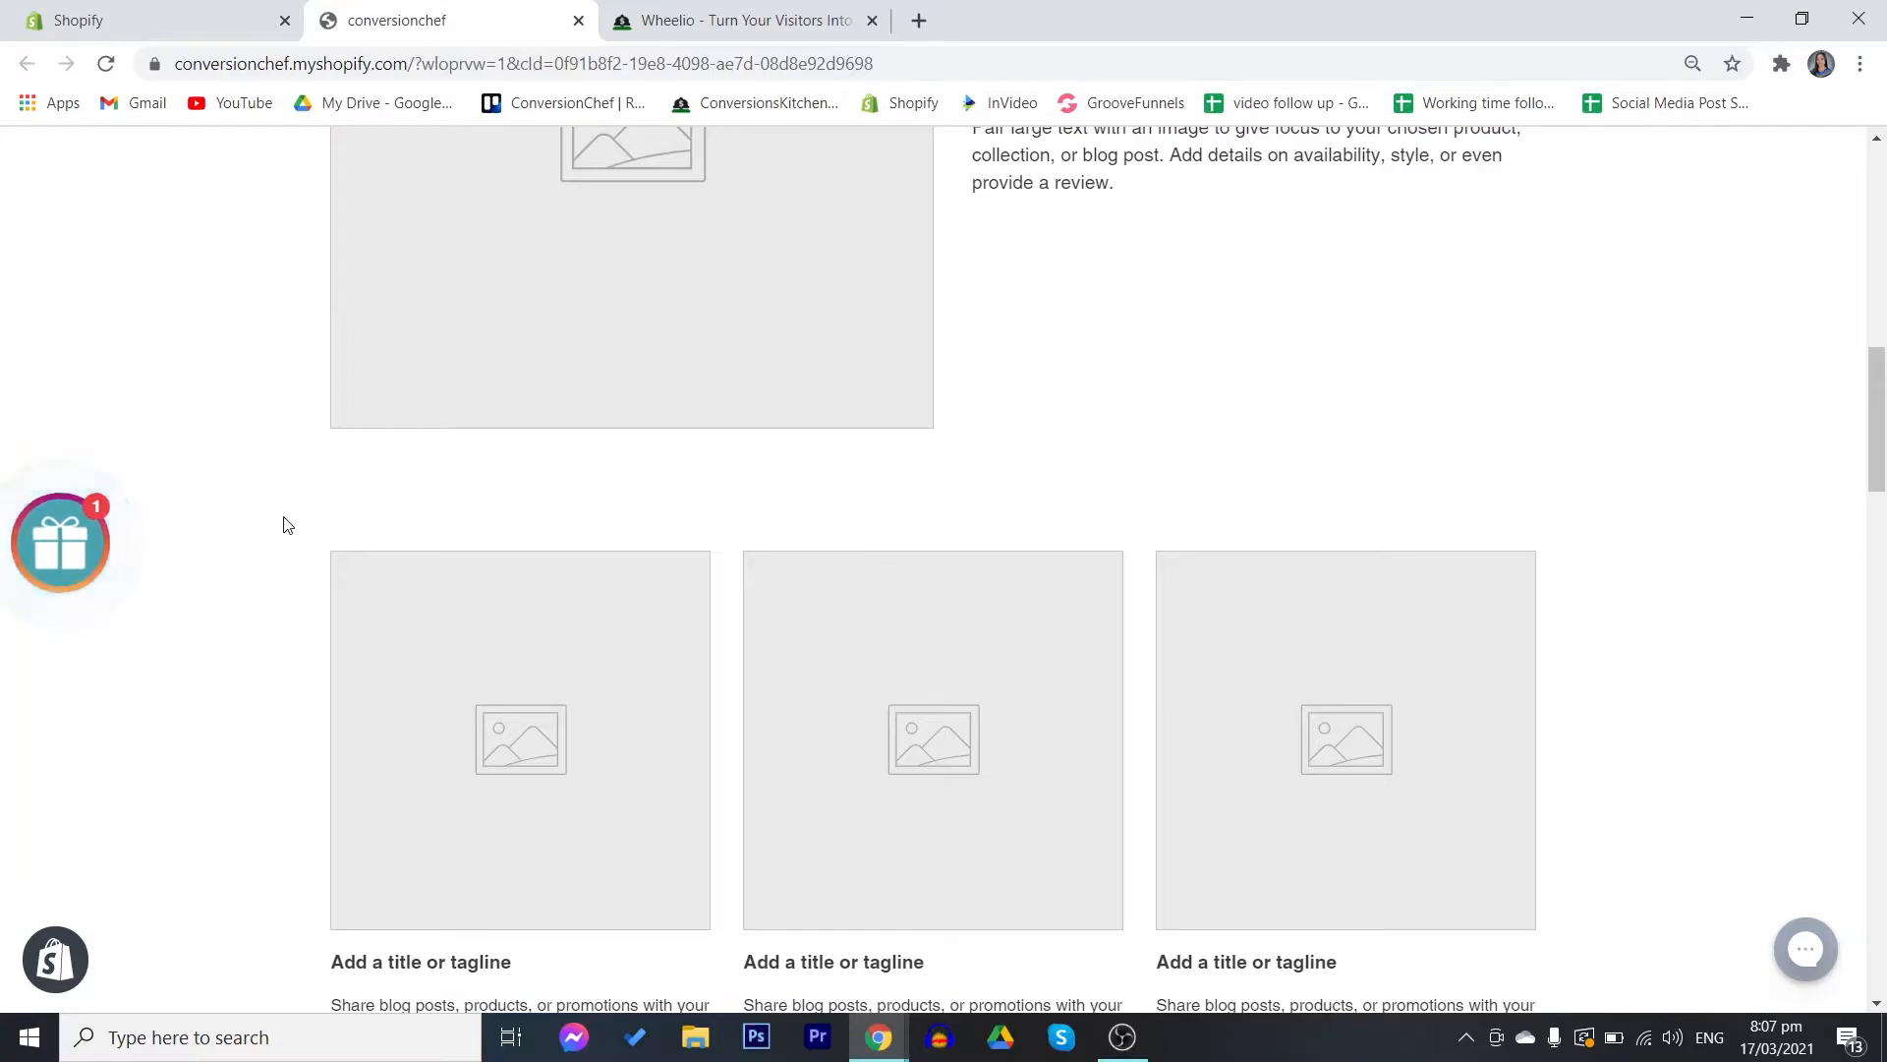
pyautogui.click(91, 540)
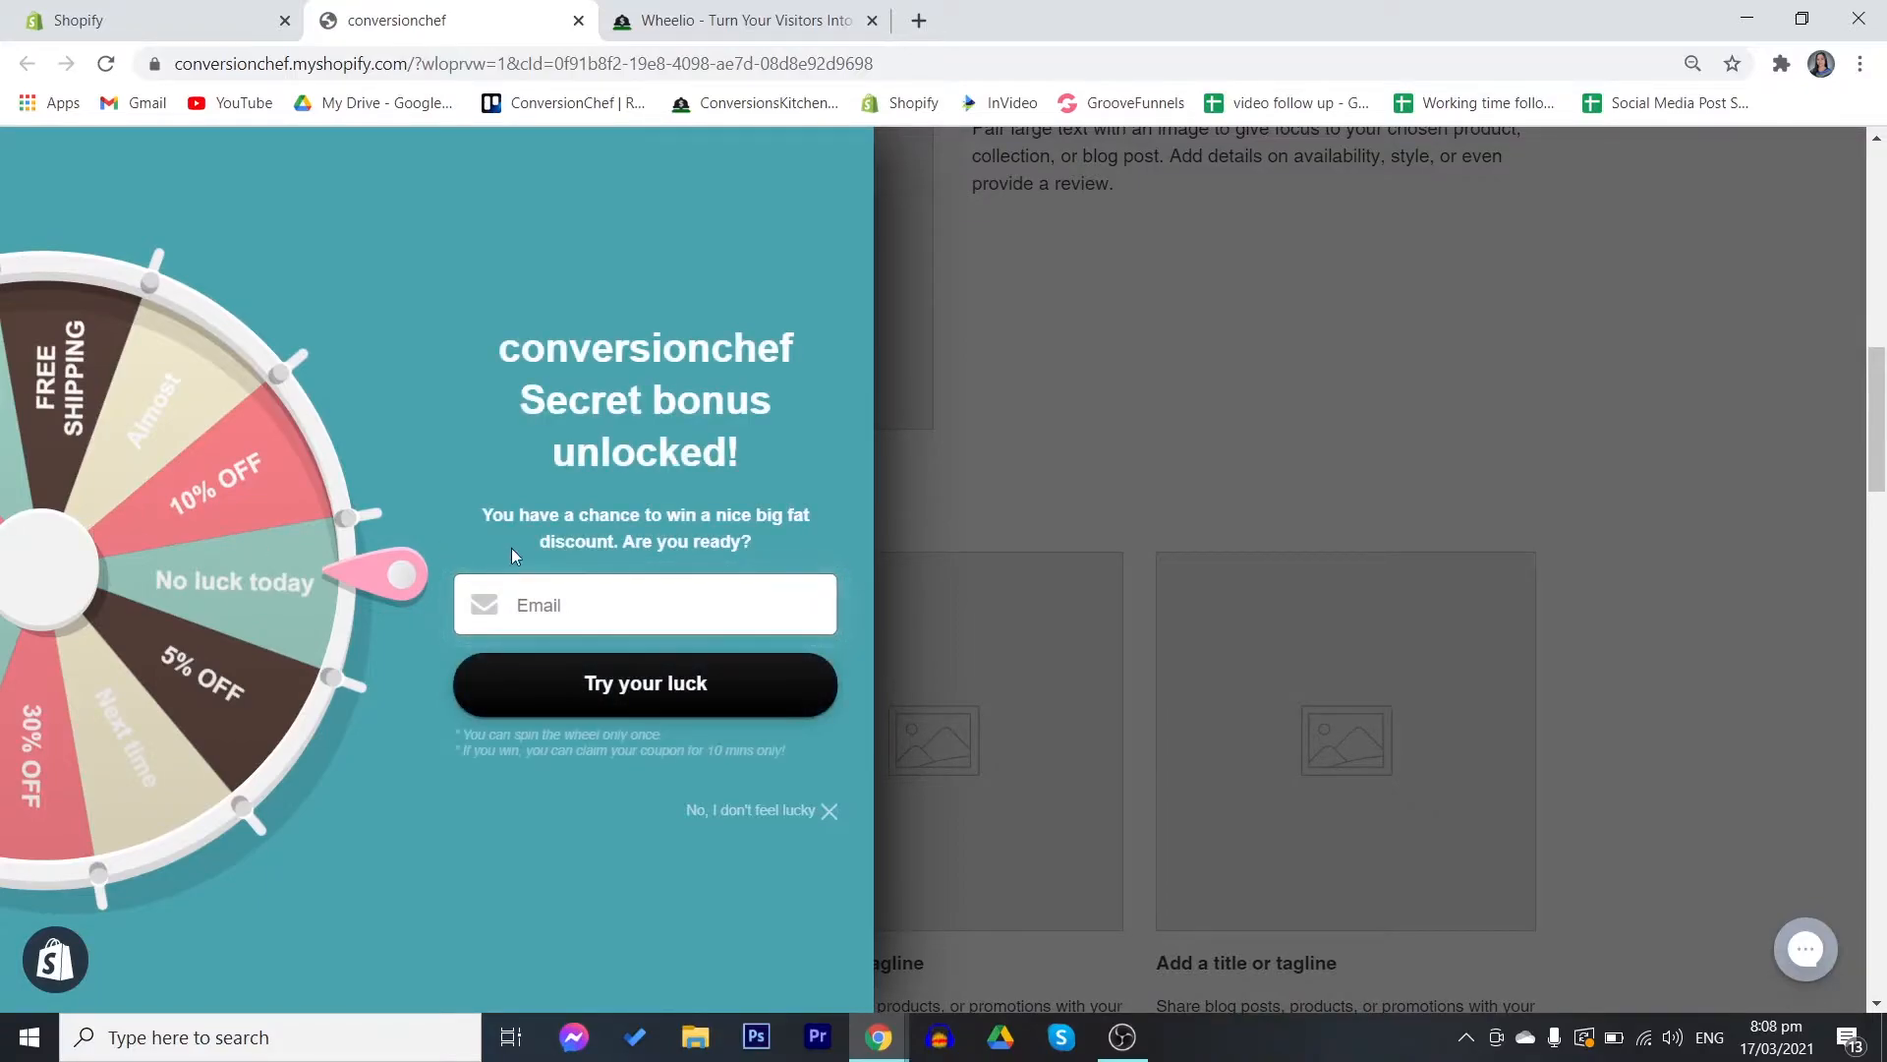
pyautogui.click(530, 605)
pyautogui.click(724, 697)
pyautogui.click(727, 694)
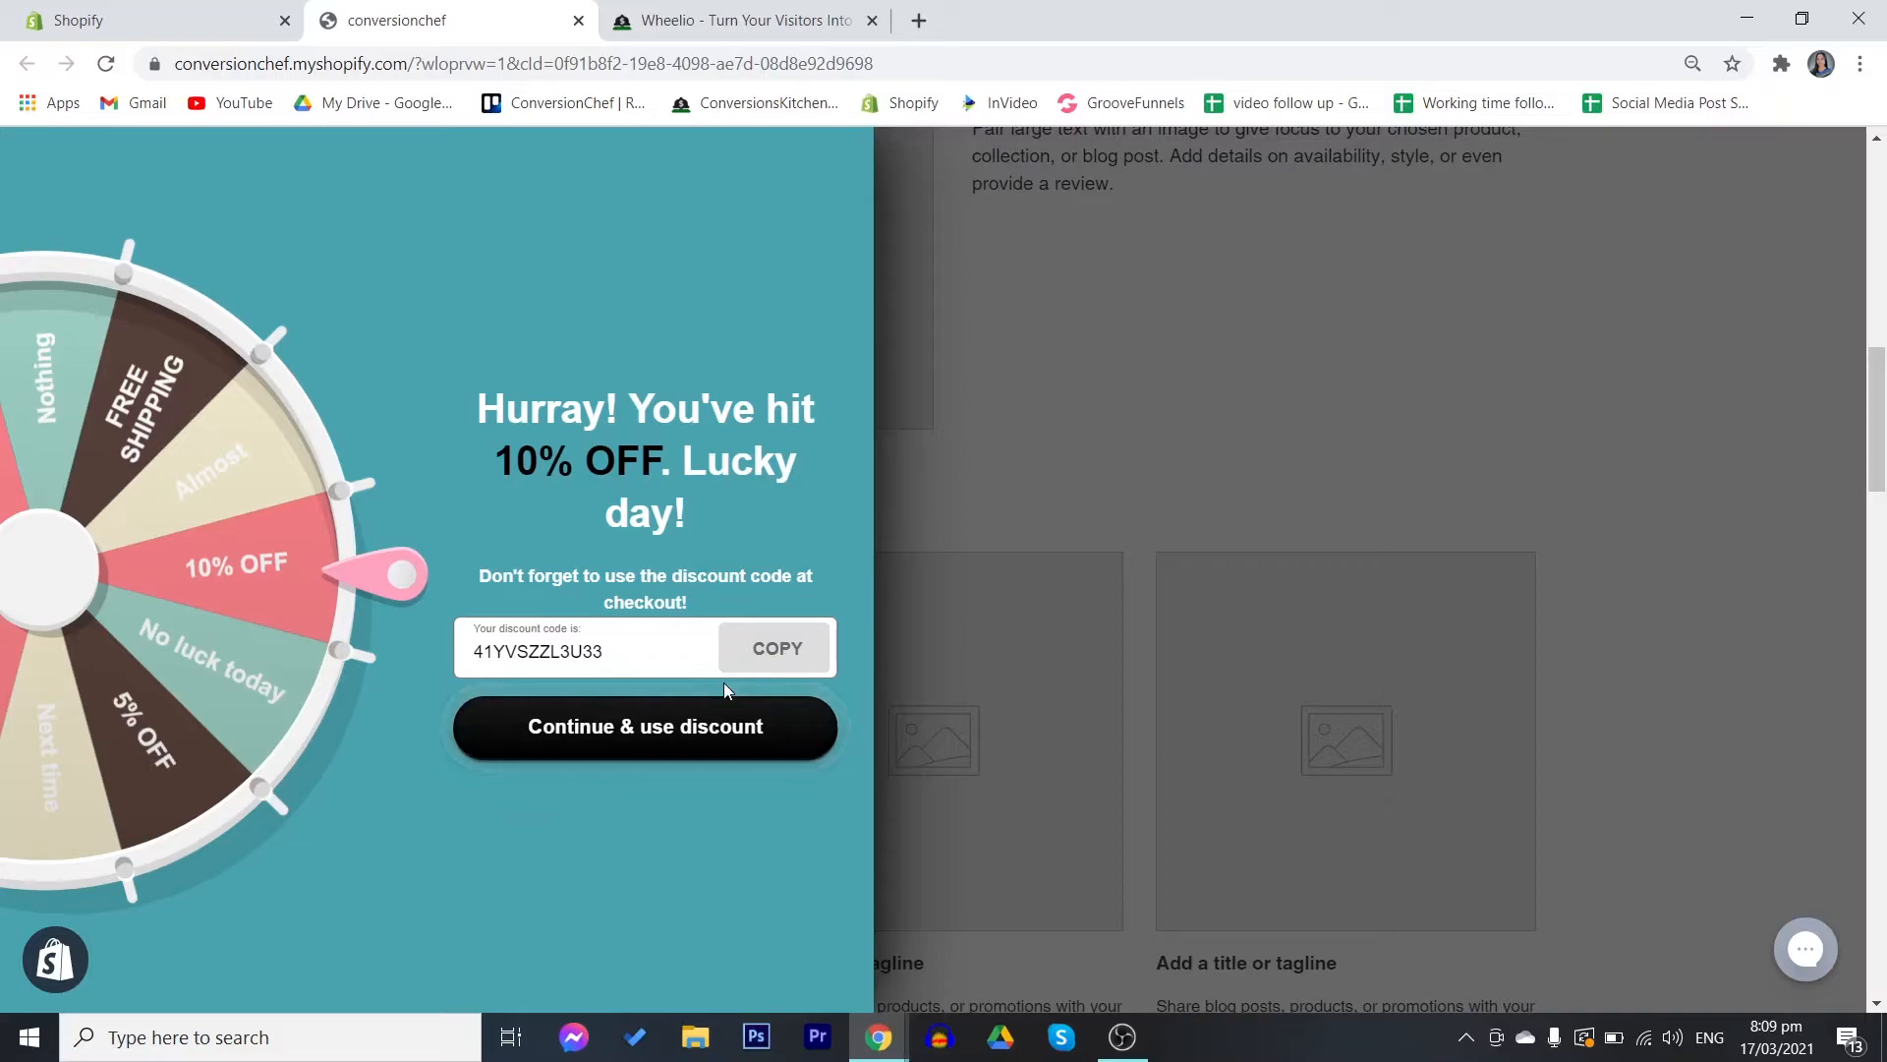
pyautogui.click(772, 655)
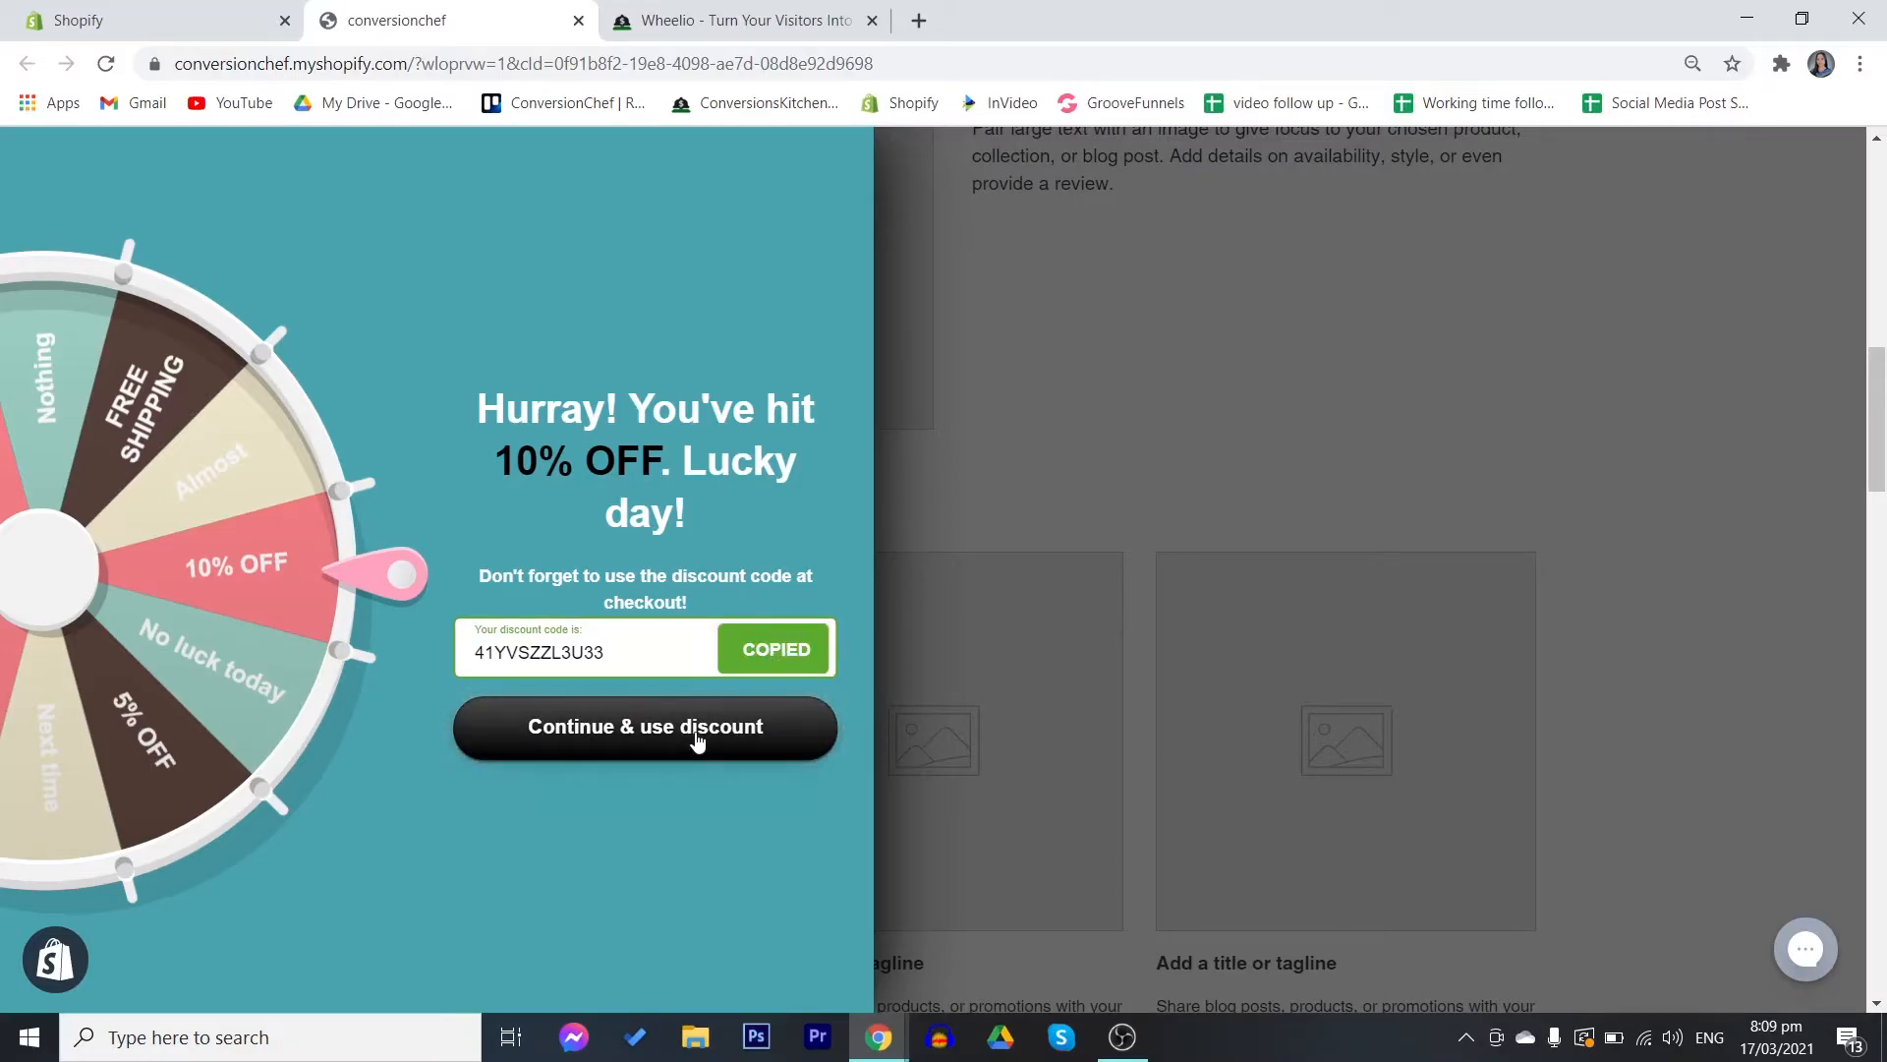
pyautogui.click(683, 739)
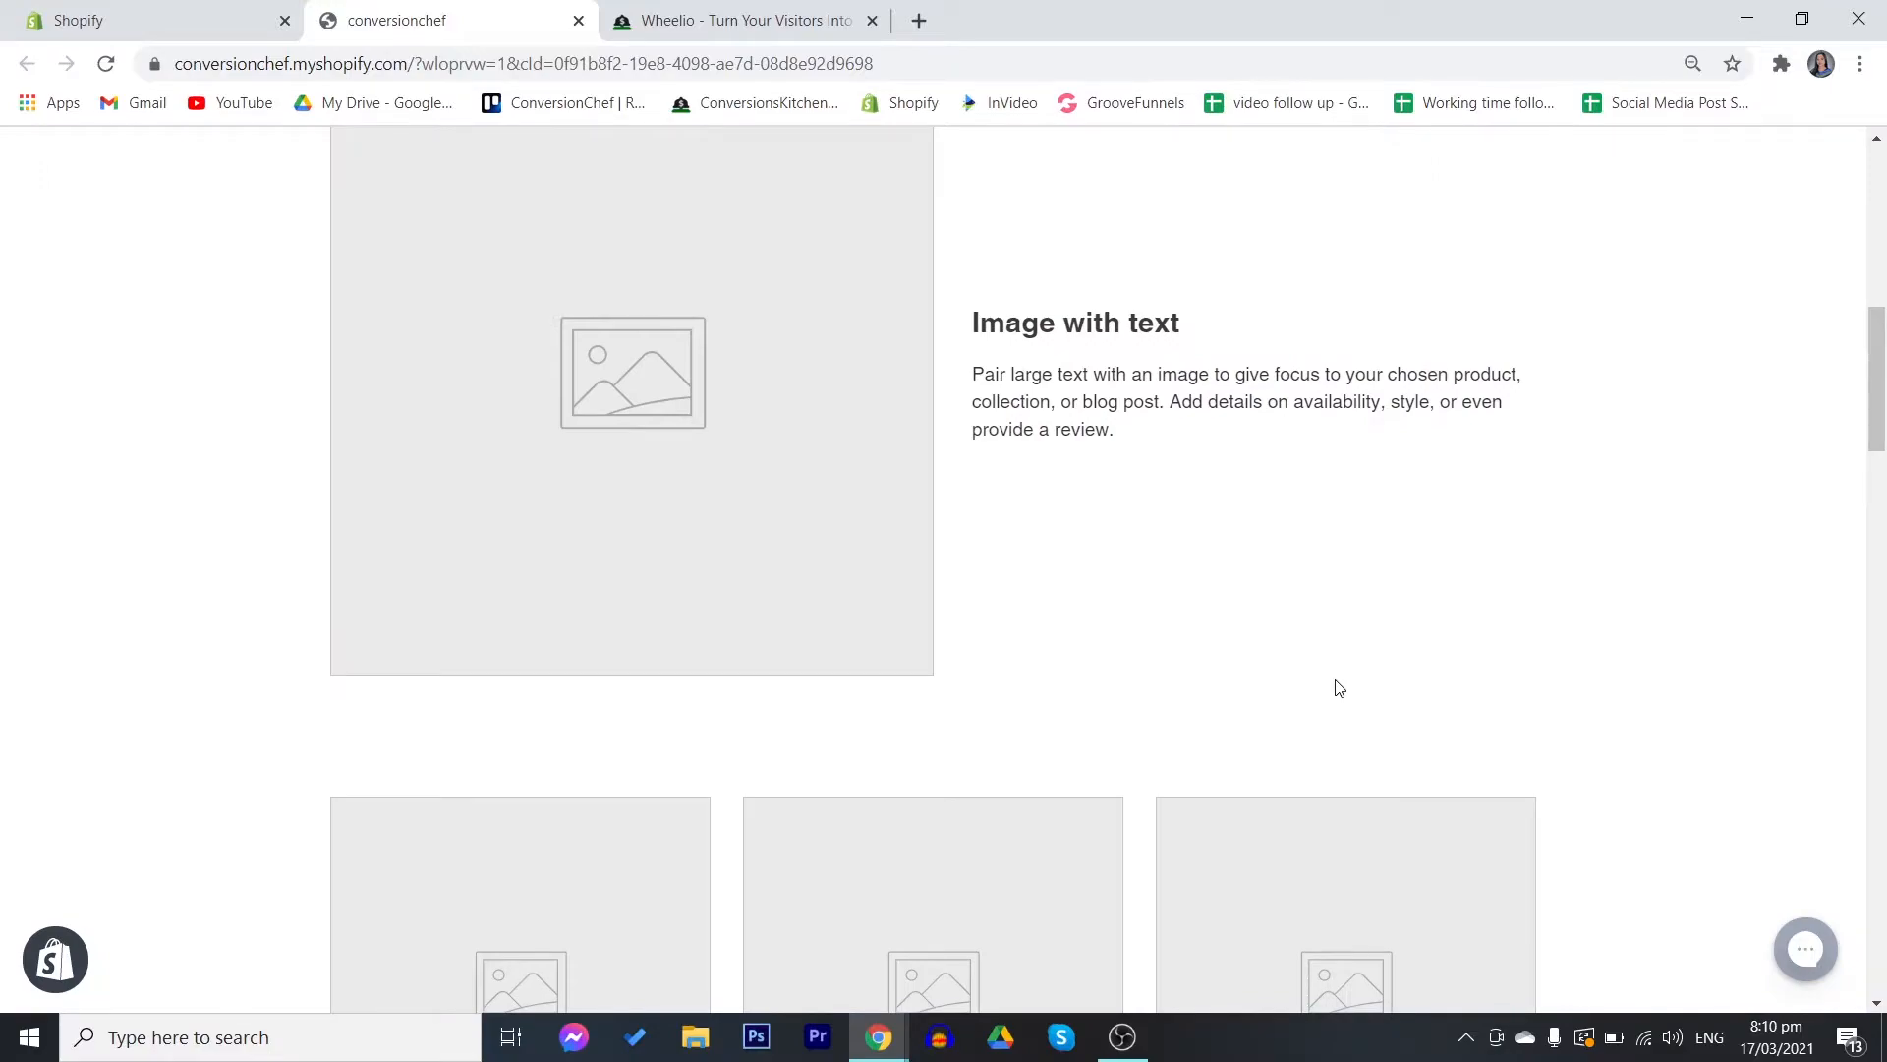
# - Add the first catalog product, the 2021 Tees Women T-shirt in white black, size XS, to the cart and view the cart
pyautogui.scroll(10, 1337, 685)
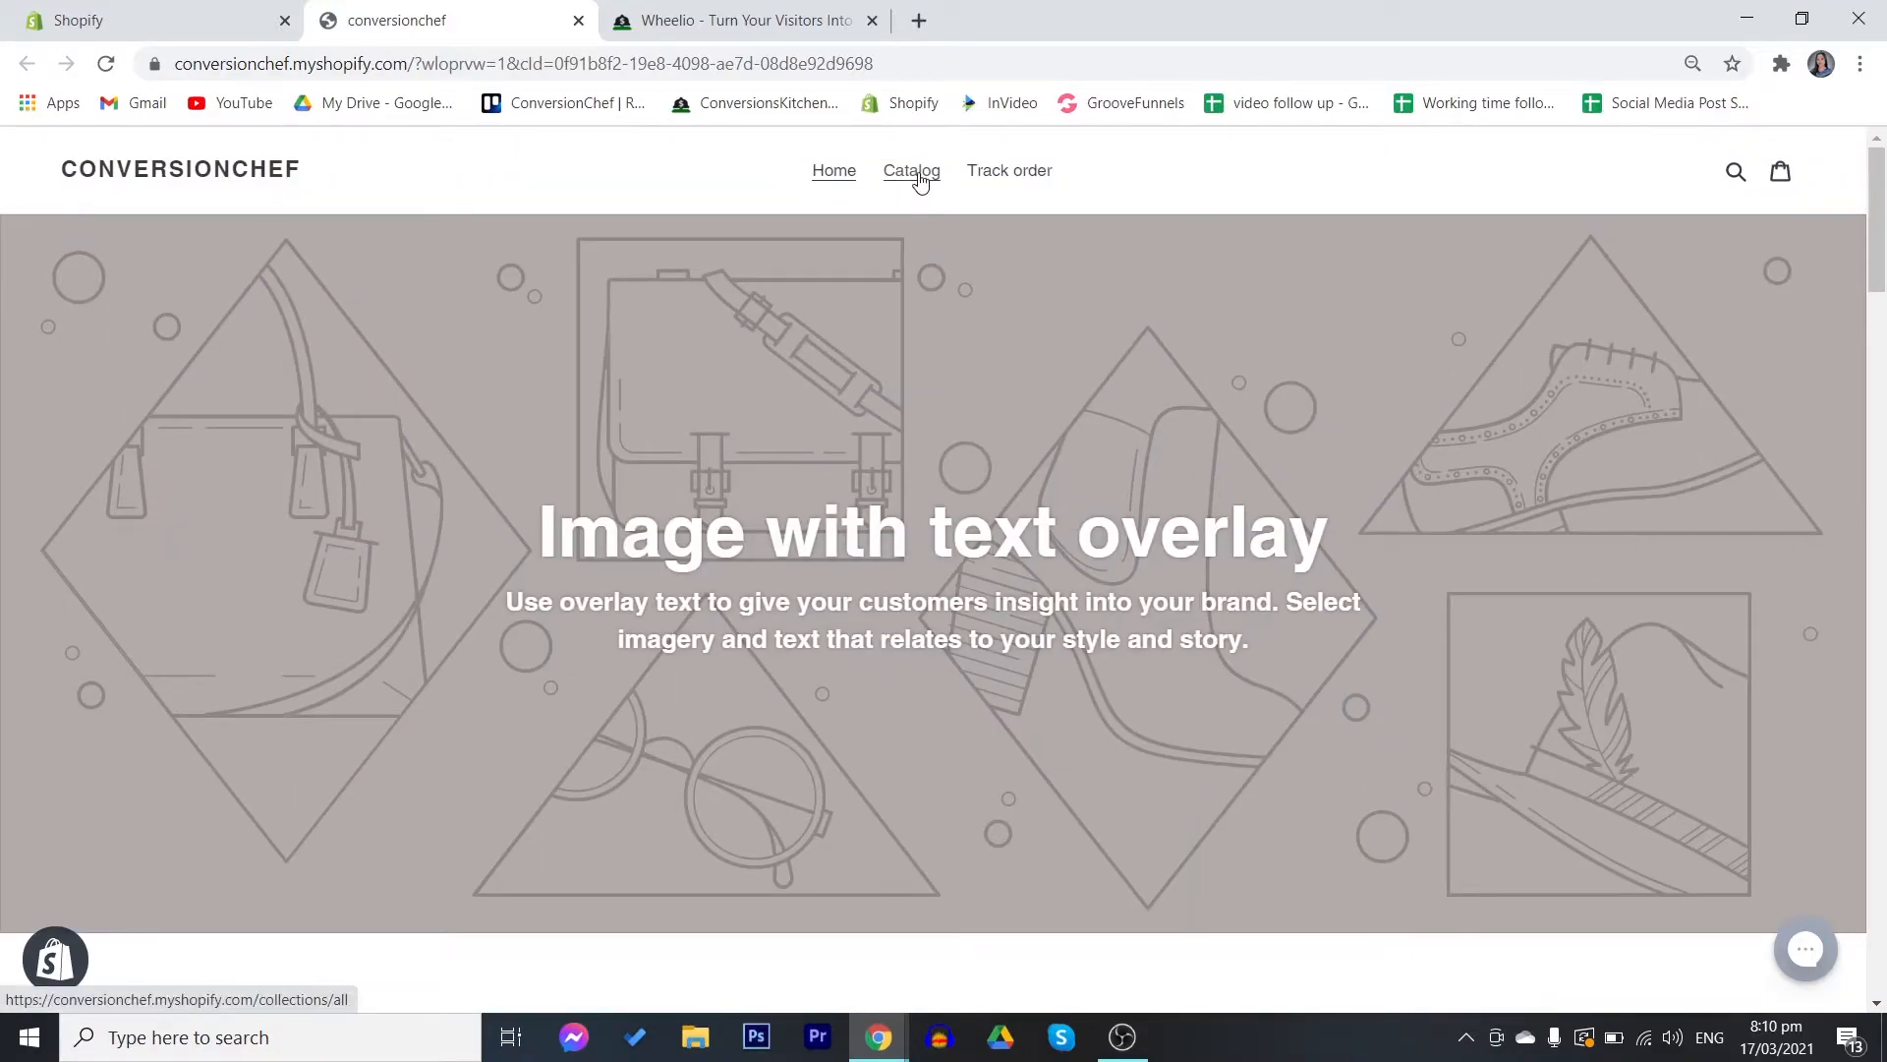
pyautogui.click(919, 179)
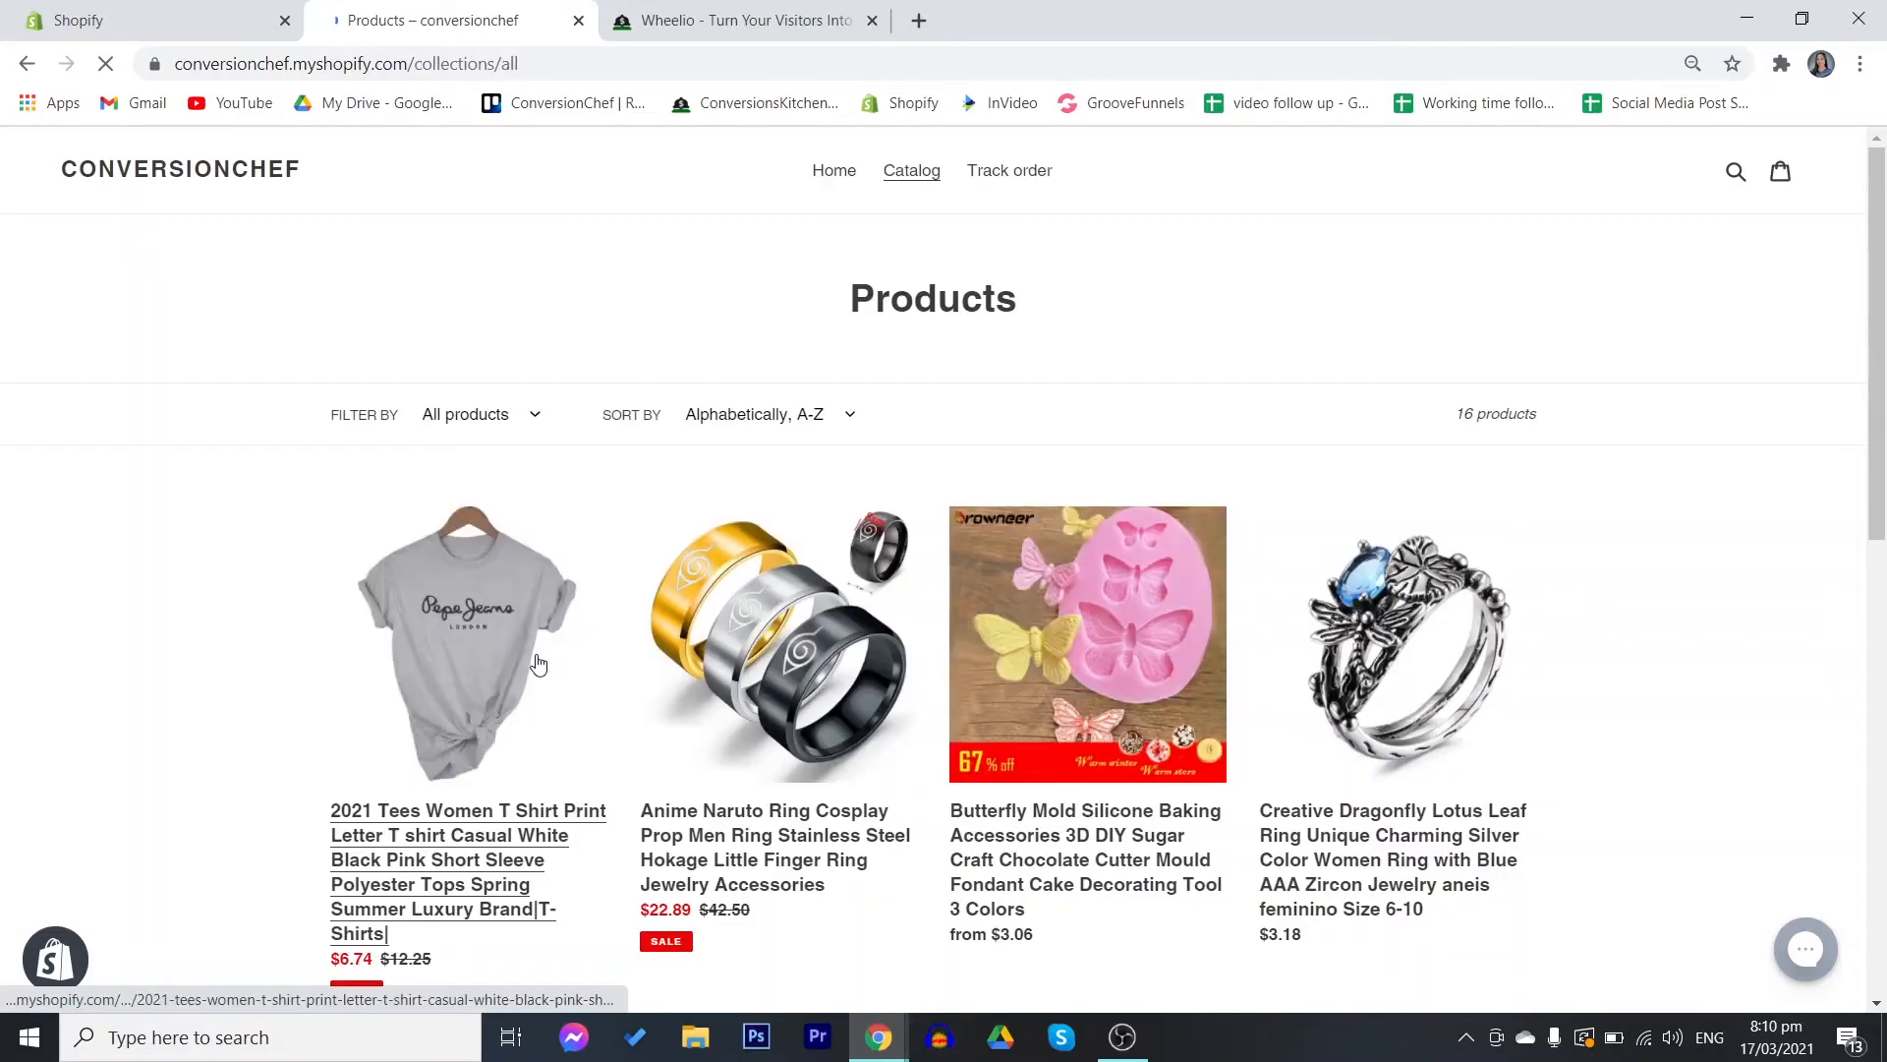
pyautogui.click(536, 664)
pyautogui.click(1314, 715)
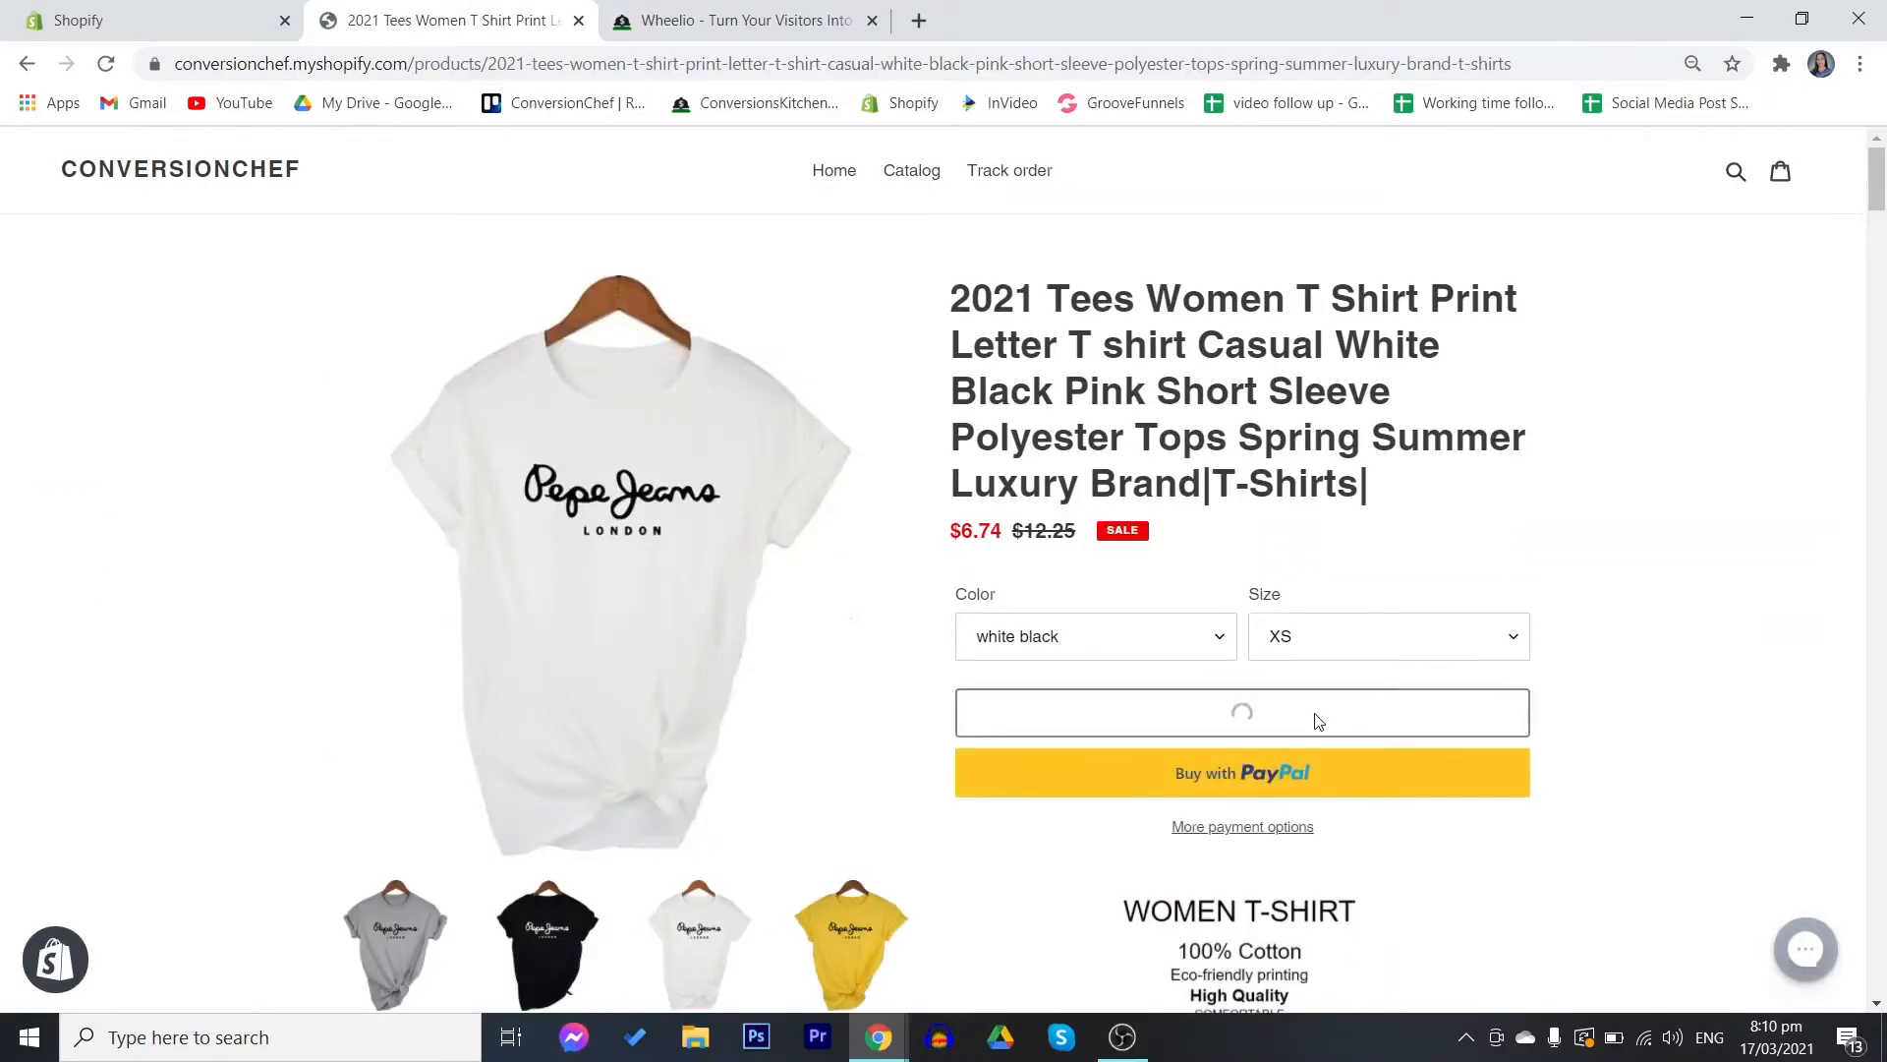
pyautogui.click(1622, 487)
# - Proceed to checkout with the T-shirt and apply the copied discount code to the order
pyautogui.scroll(-4, 885, 717)
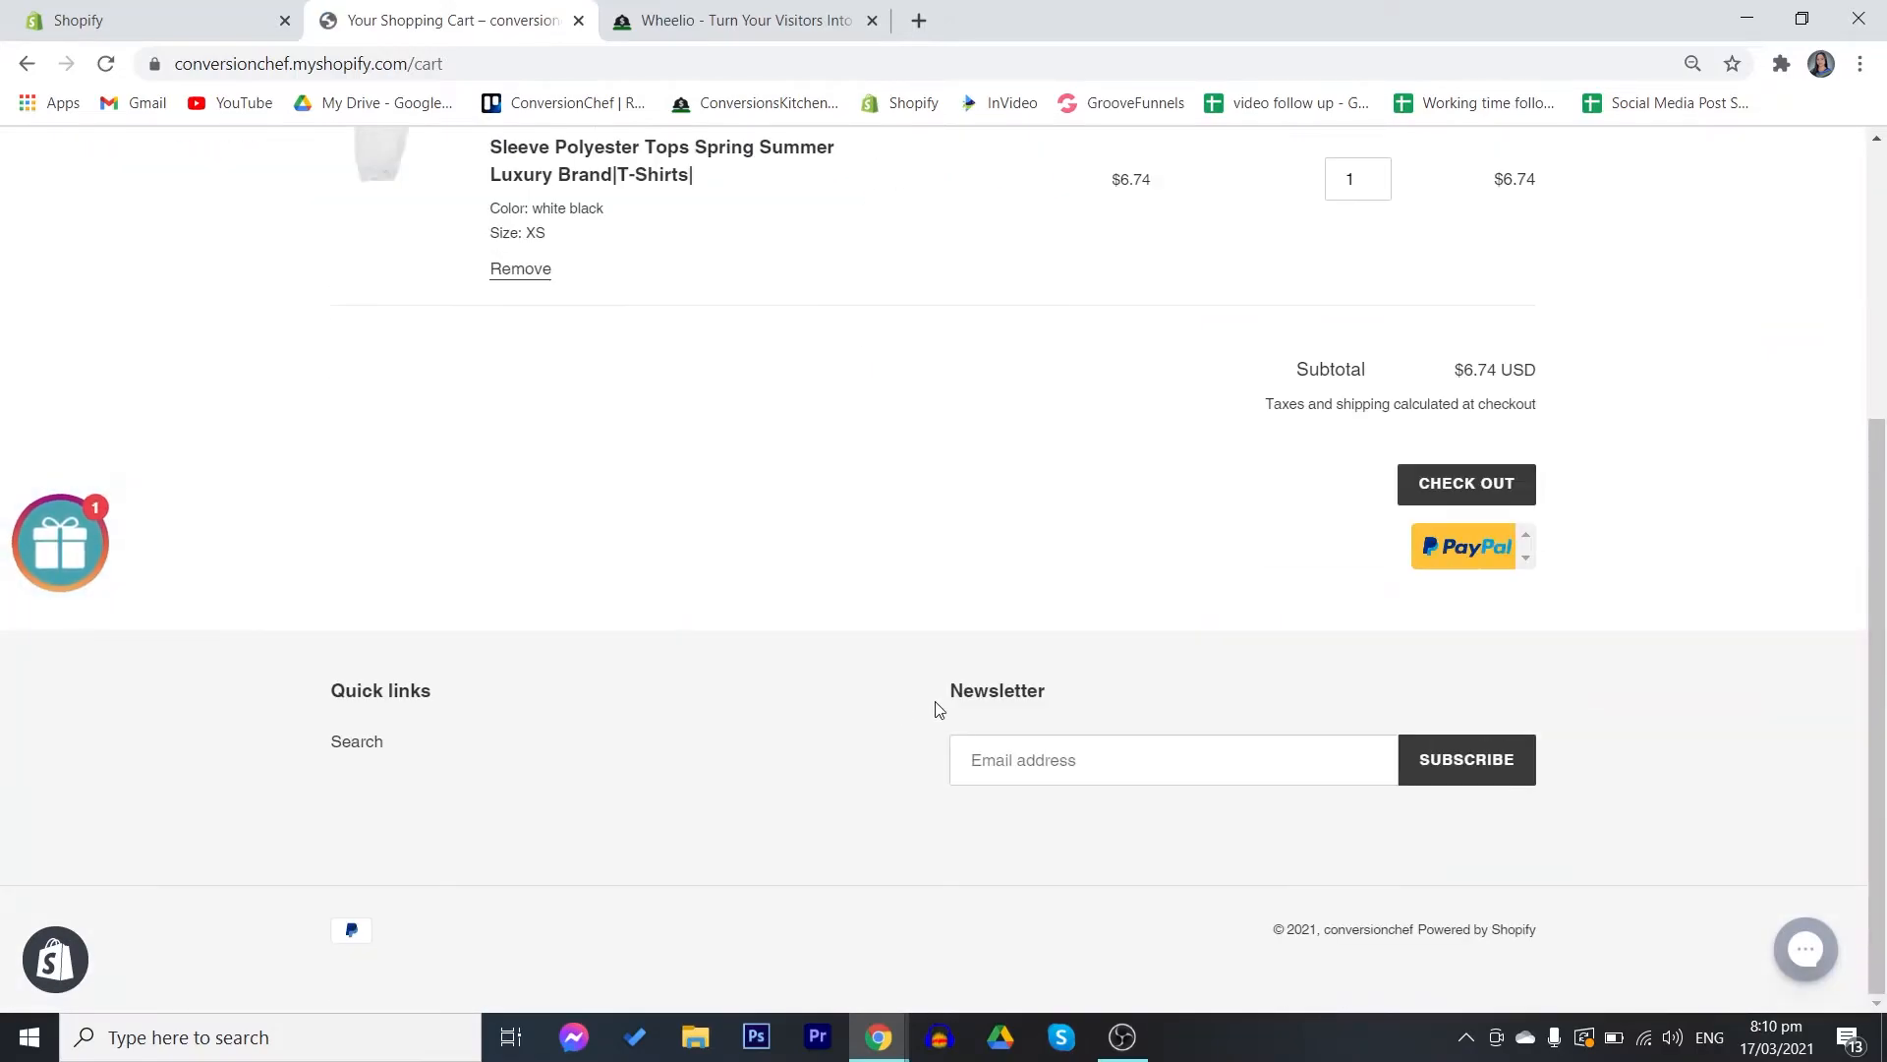
pyautogui.scroll(4, 897, 708)
pyautogui.click(1499, 863)
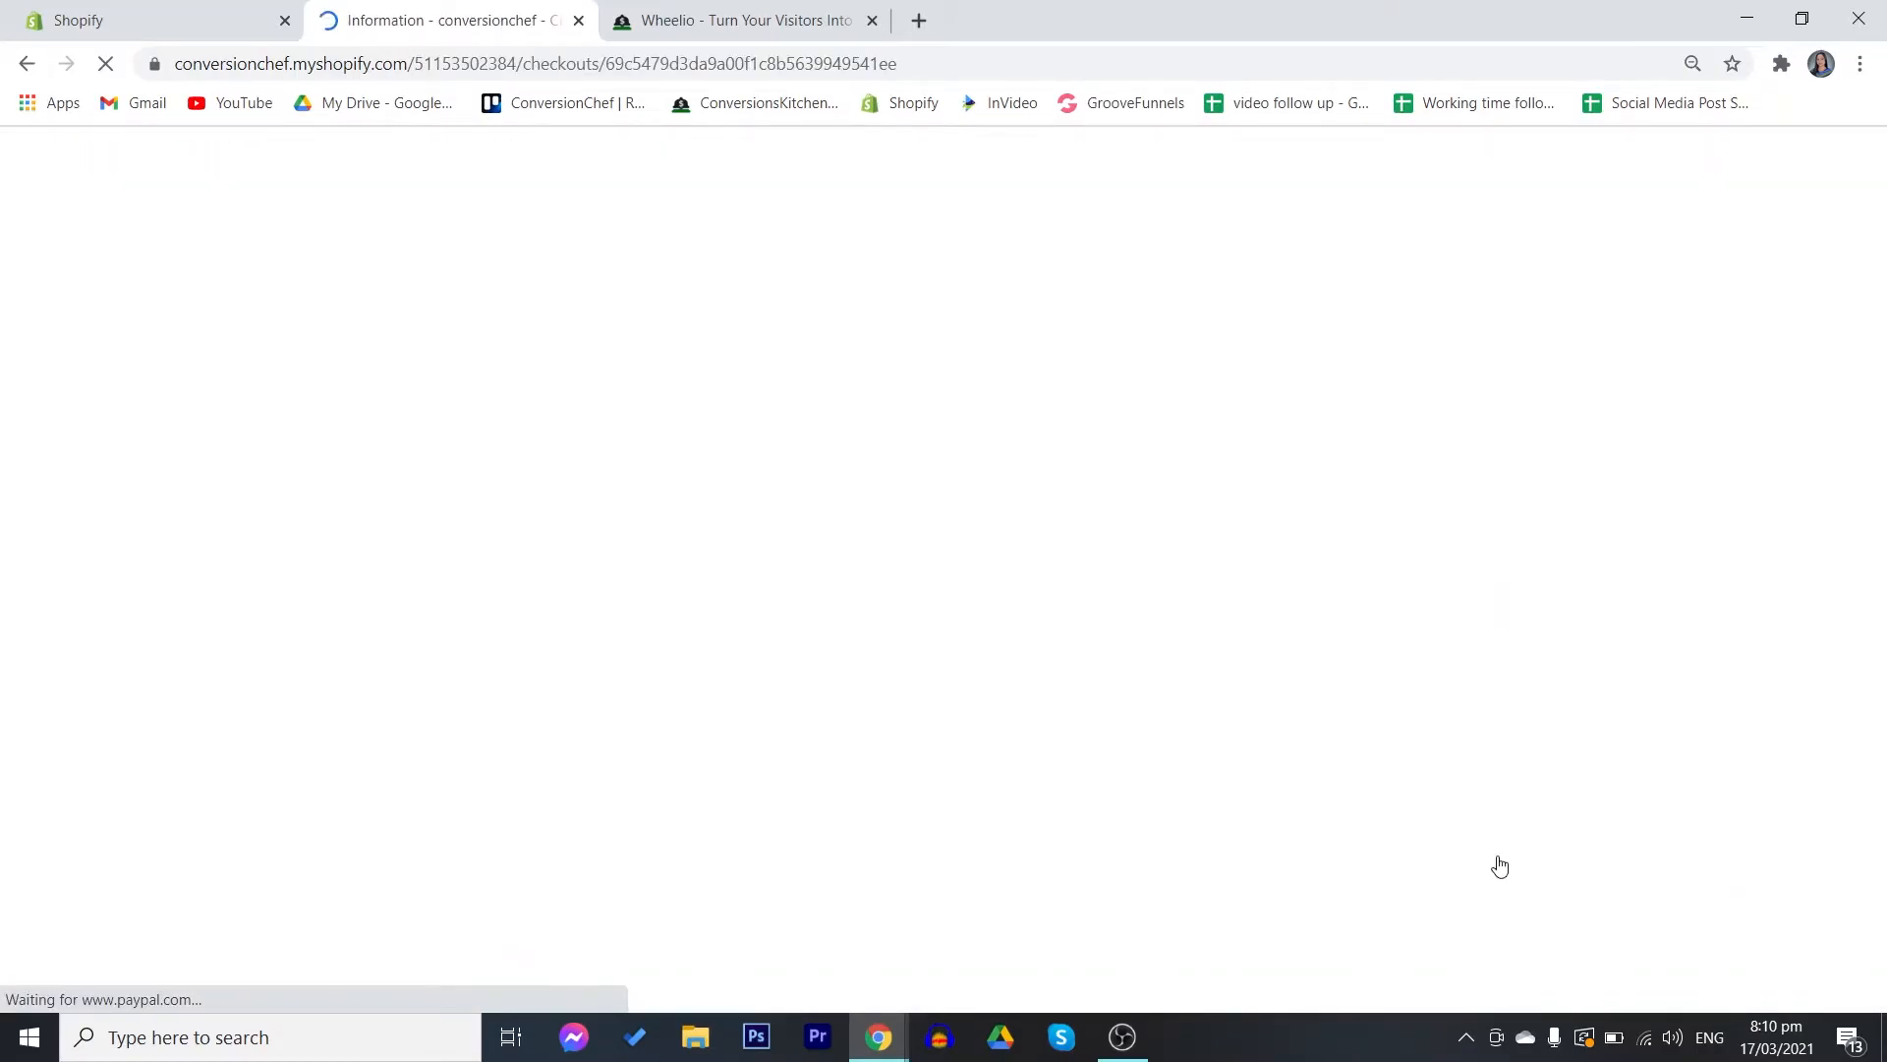
pyautogui.click(1184, 379)
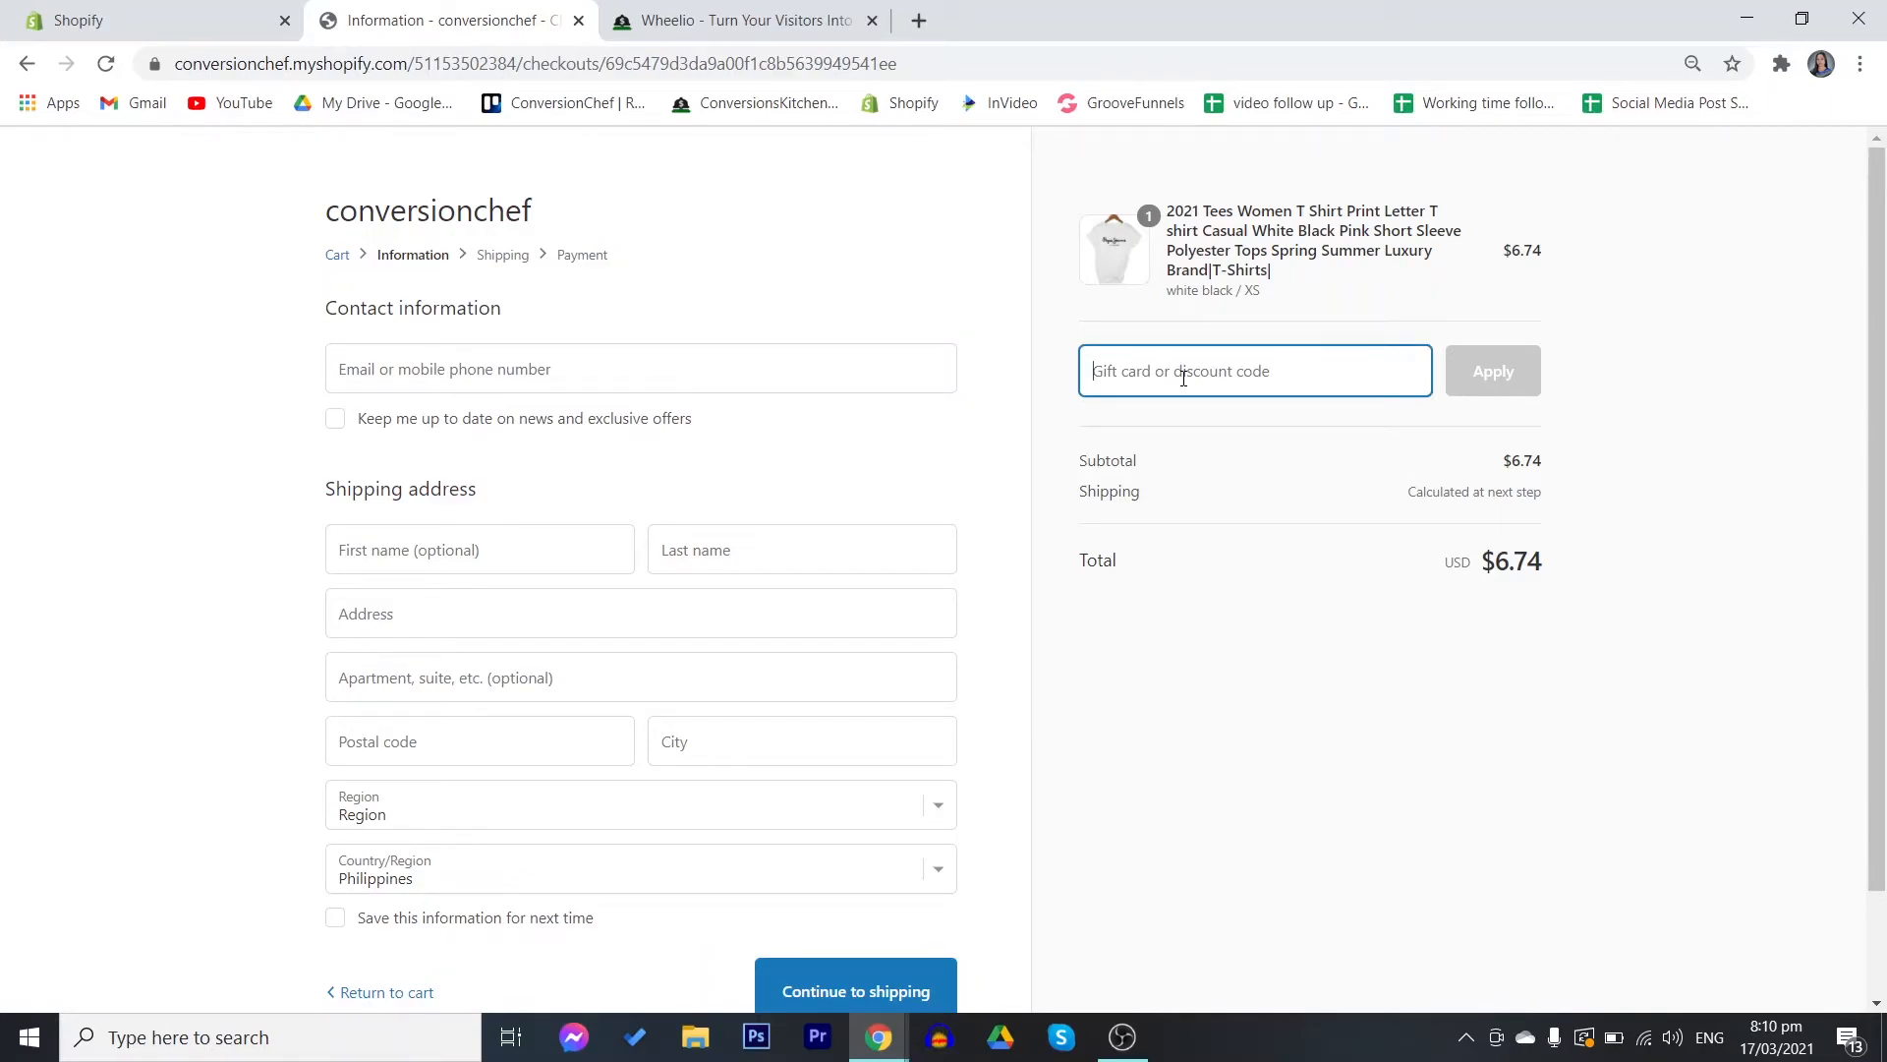
pyautogui.hotkey('ctrl', 'v')
pyautogui.click(1512, 371)
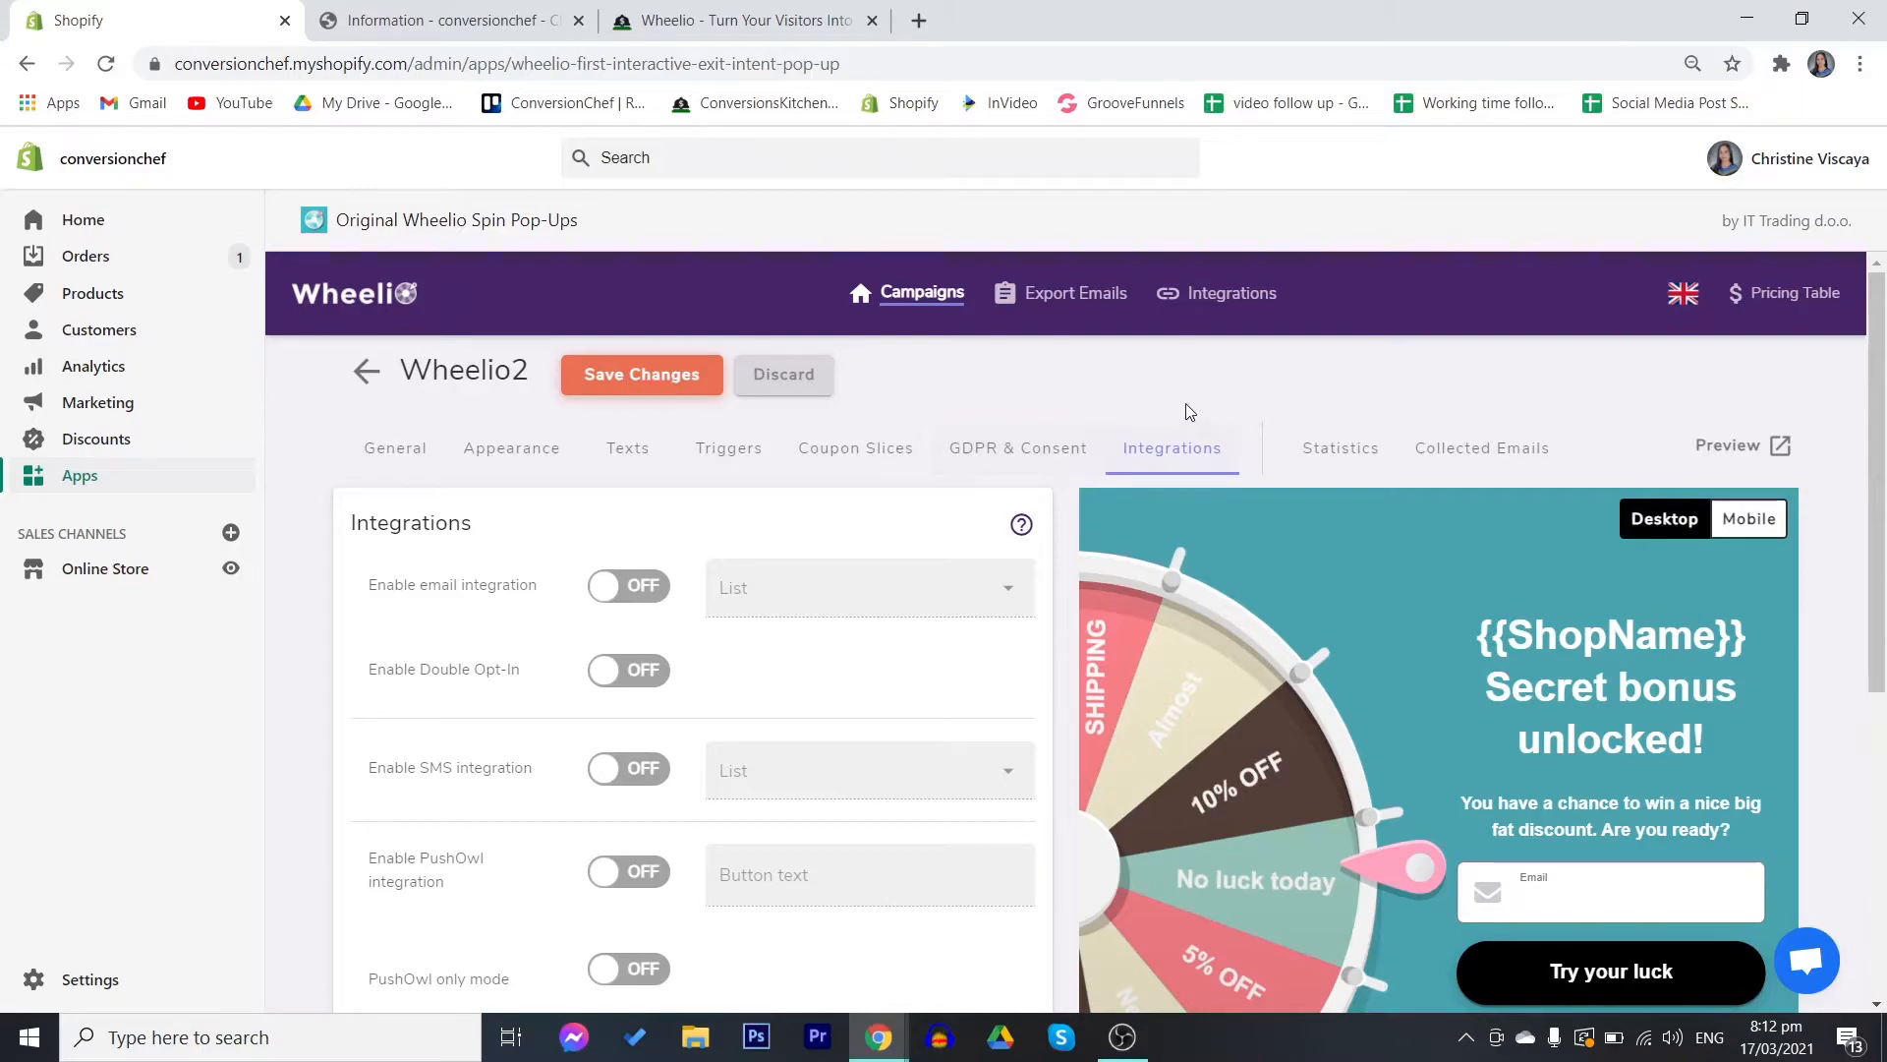
# - Examine the Wheelio2 campaign's statistics and its list of collected emails
pyautogui.click(1377, 460)
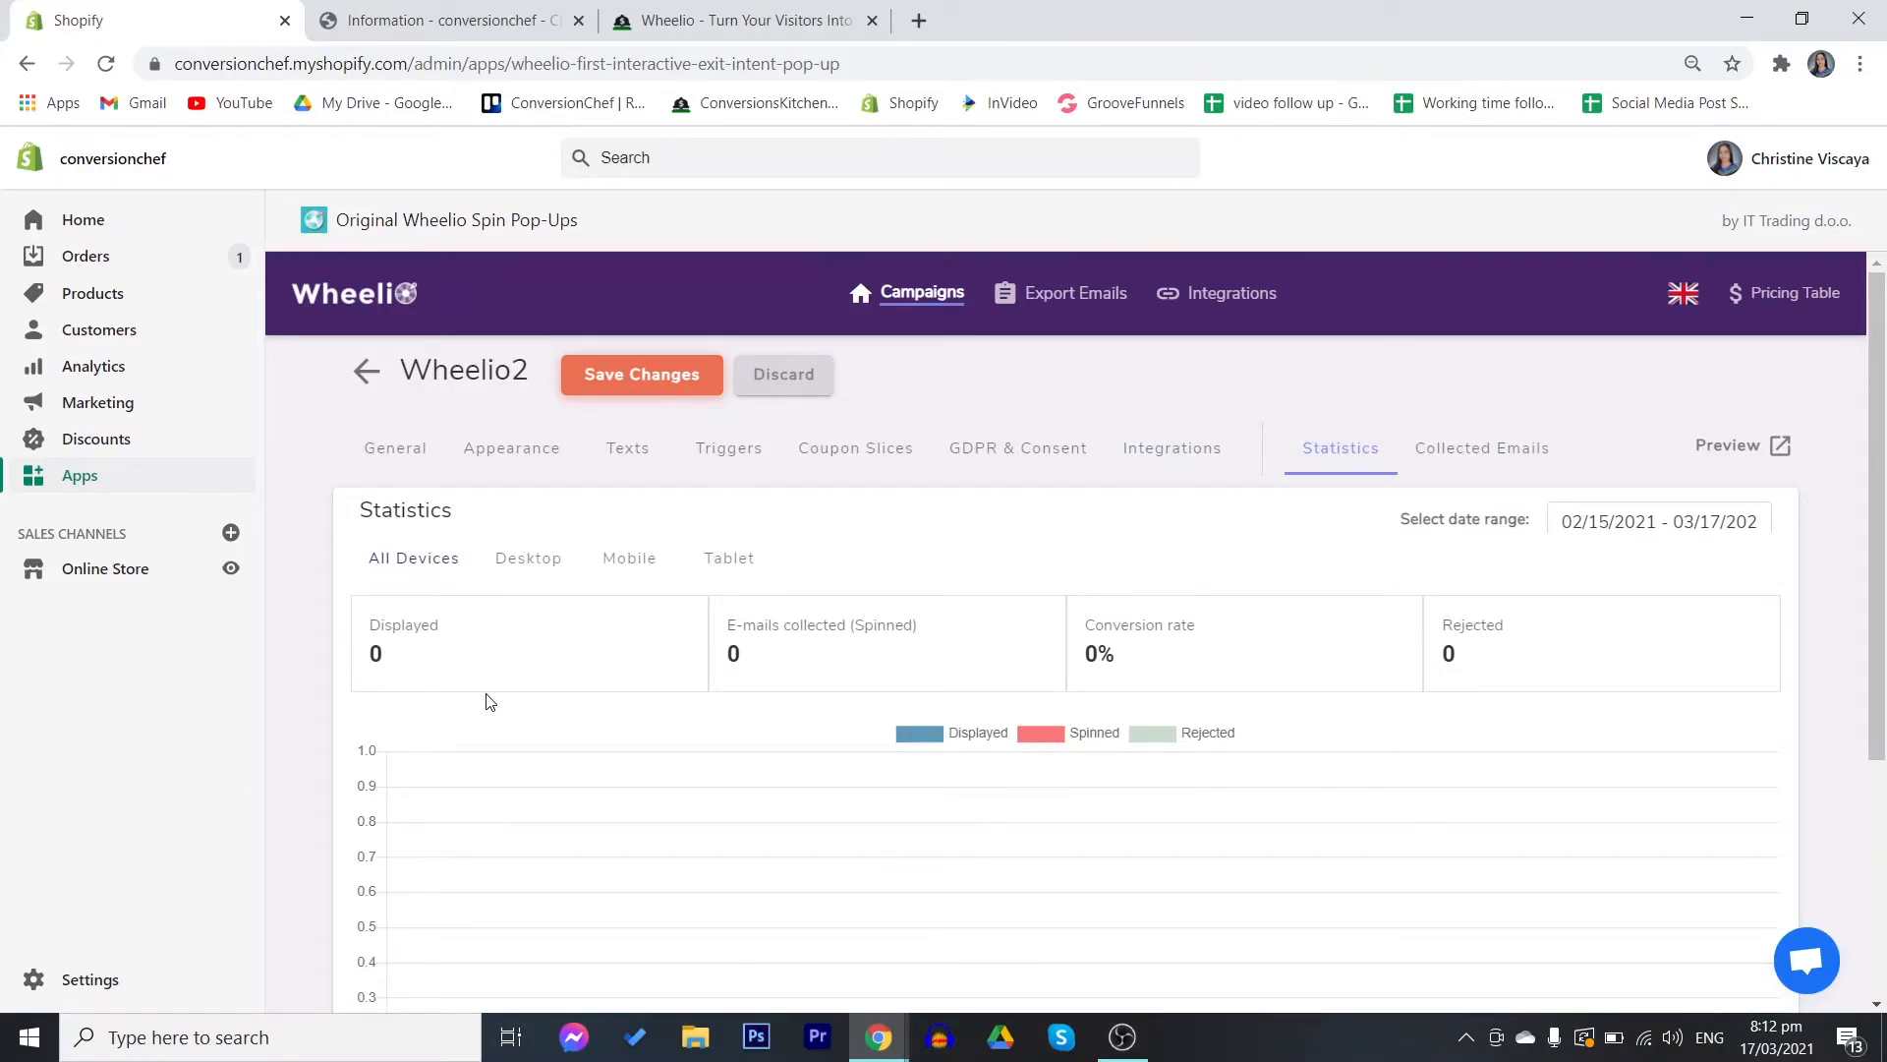
pyautogui.scroll(-4, 531, 652)
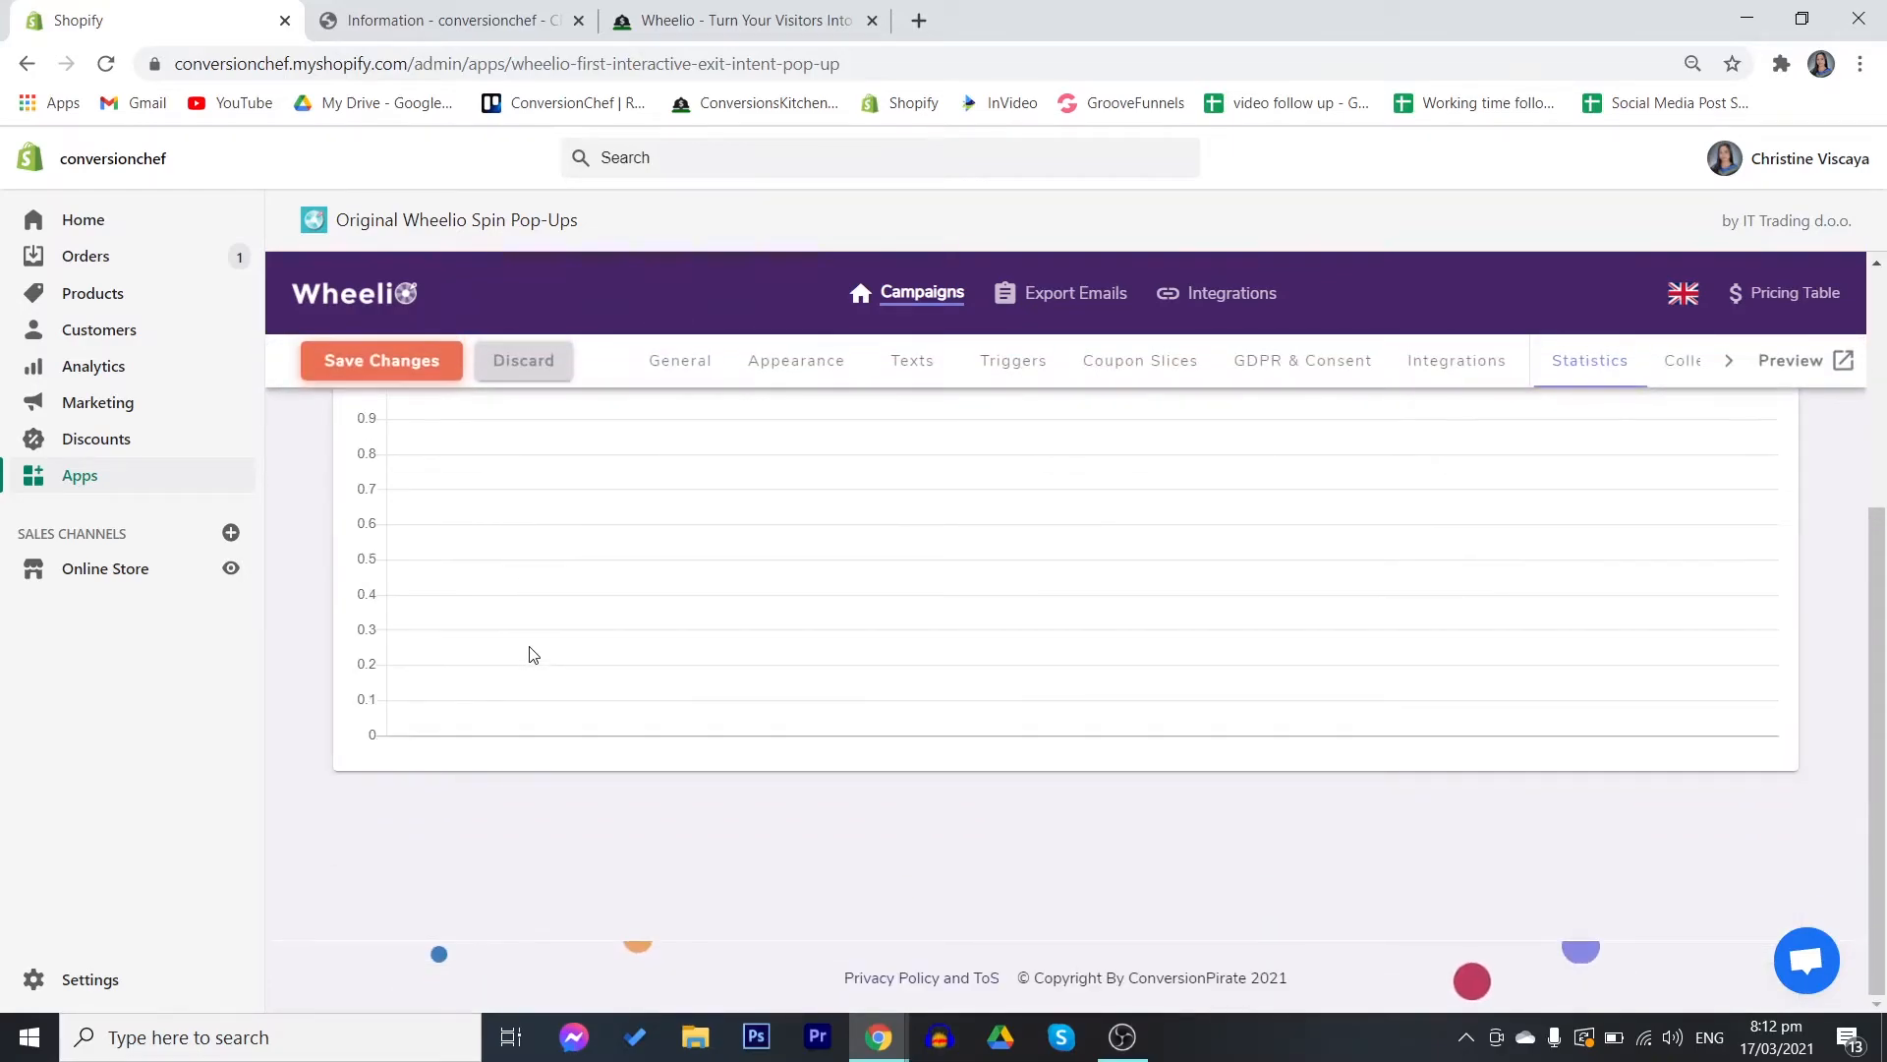
pyautogui.scroll(4, 531, 653)
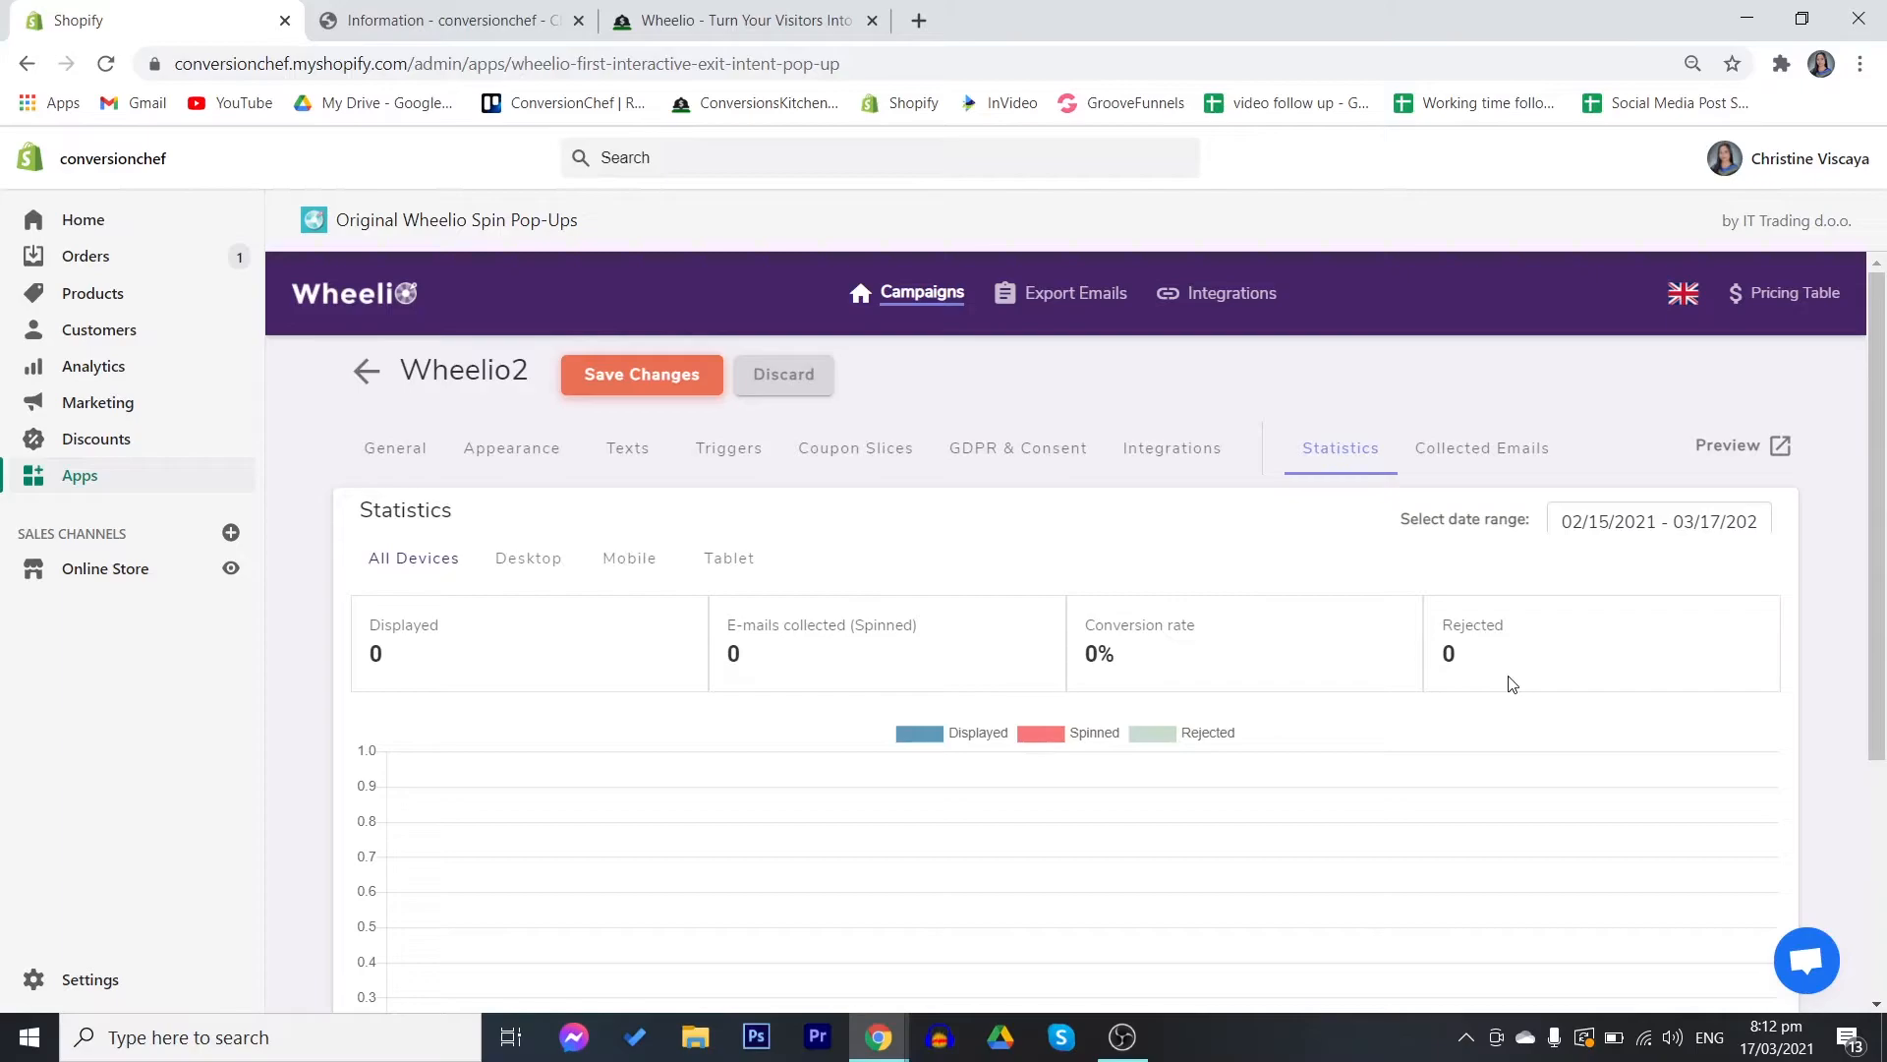
pyautogui.click(1496, 460)
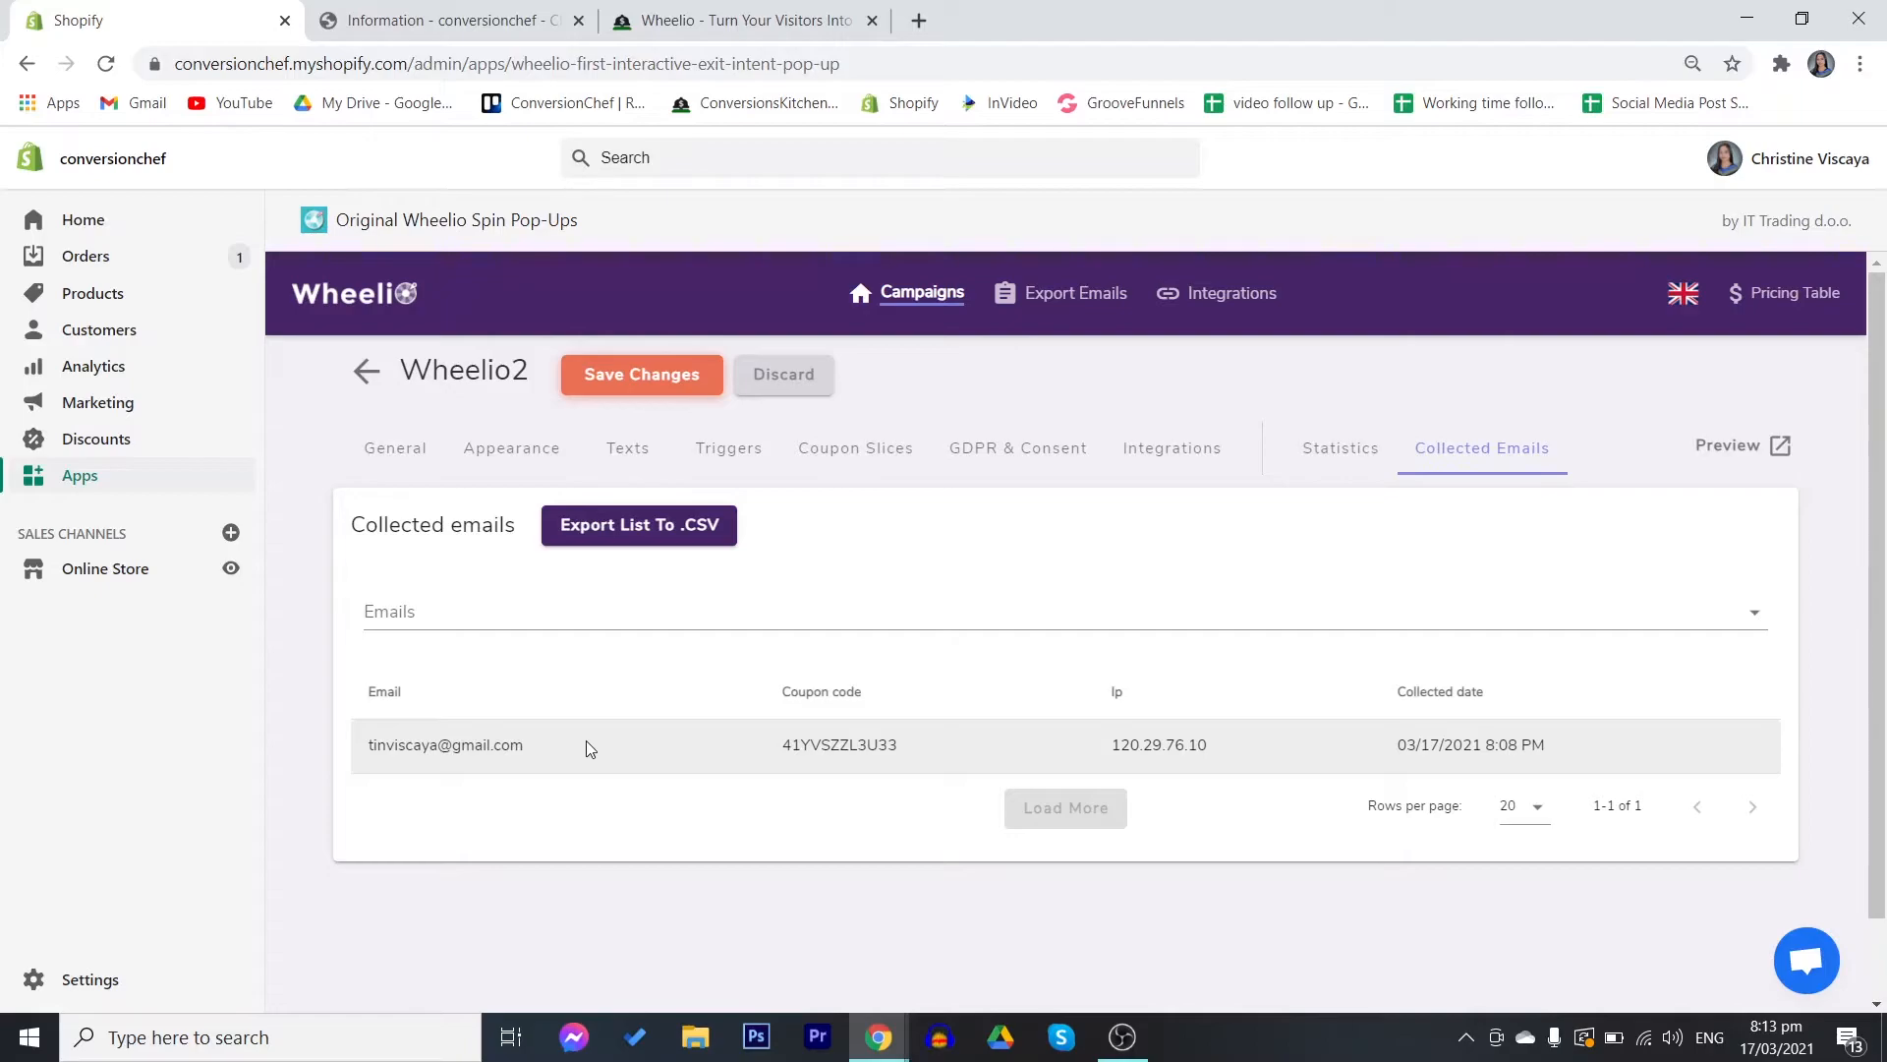
# - Return to the campaign list, reopen the Wheelio2 campaign for editing and preview it on the storefront
pyautogui.click(365, 371)
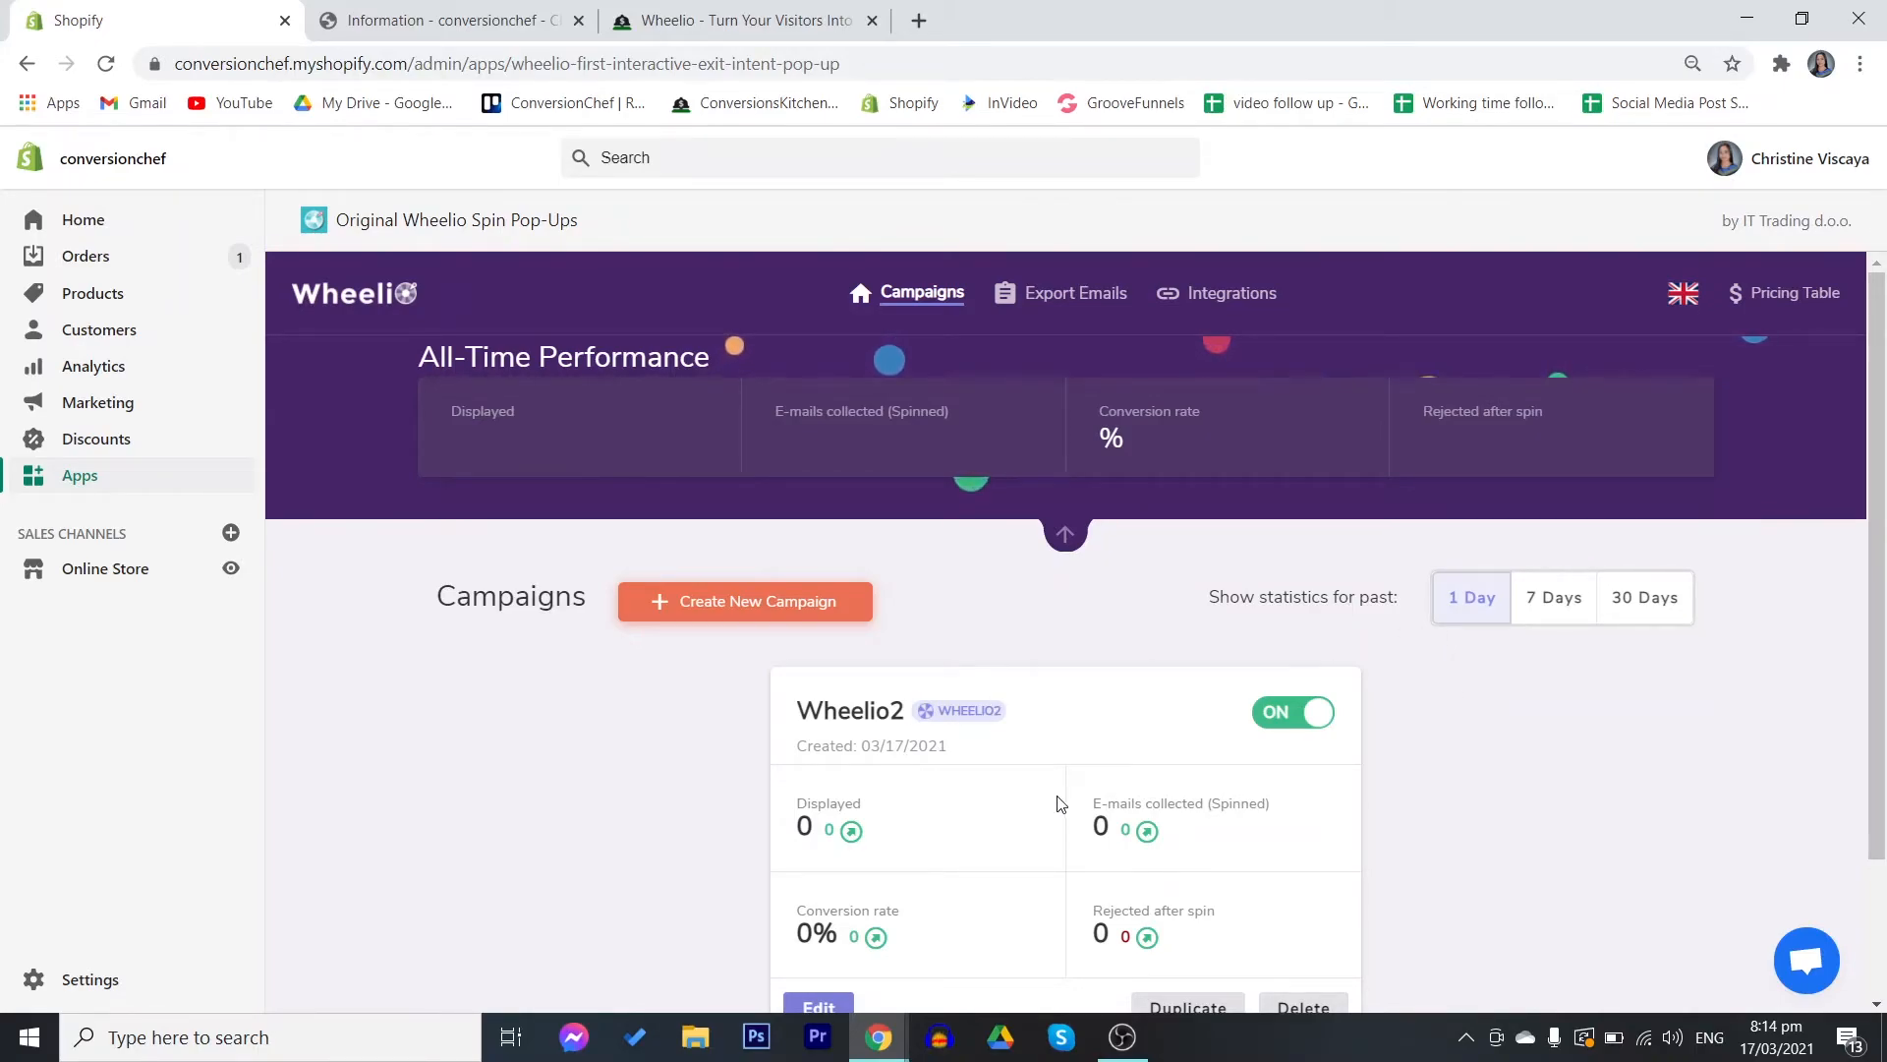
pyautogui.scroll(-2, 909, 750)
pyautogui.click(819, 831)
pyautogui.click(1722, 442)
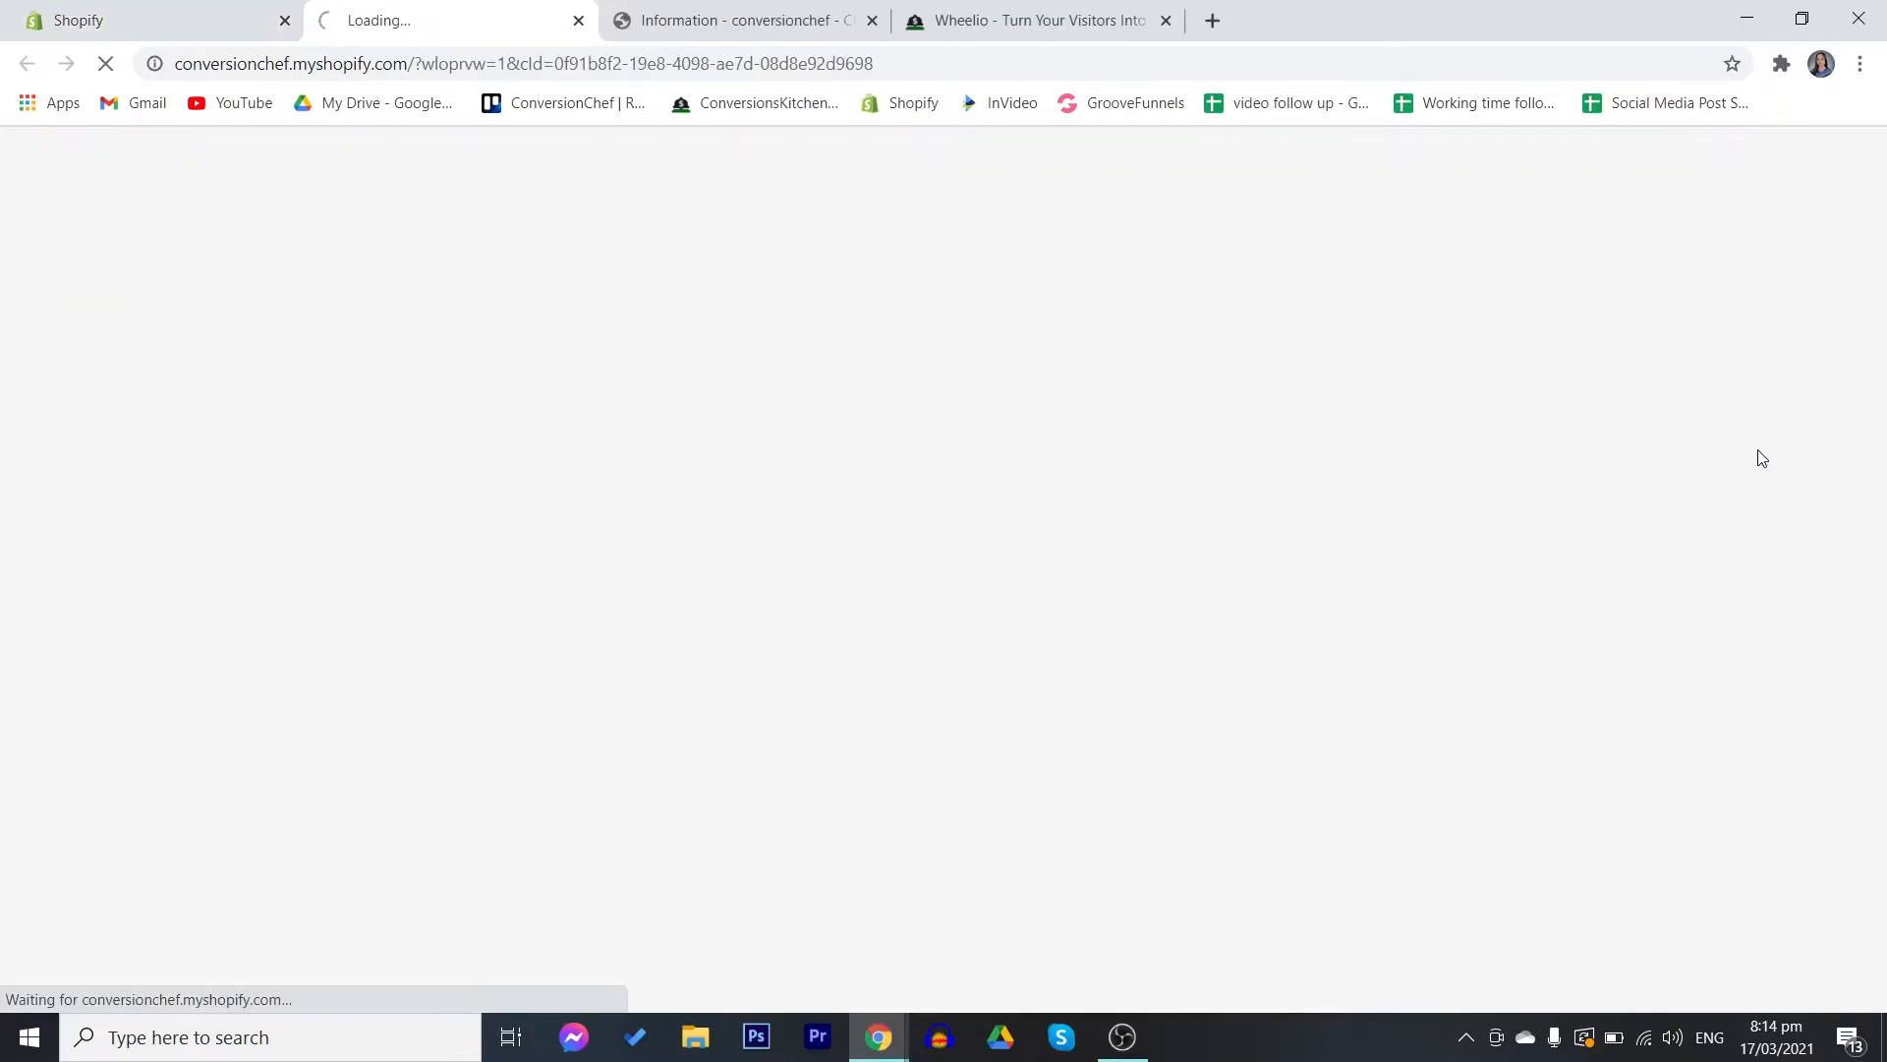
# - Switch the storefront preview to mobile device emulation and examine the mobile layout of the wheel pop-up
pyautogui.rightClick(1454, 614)
pyautogui.click(1513, 976)
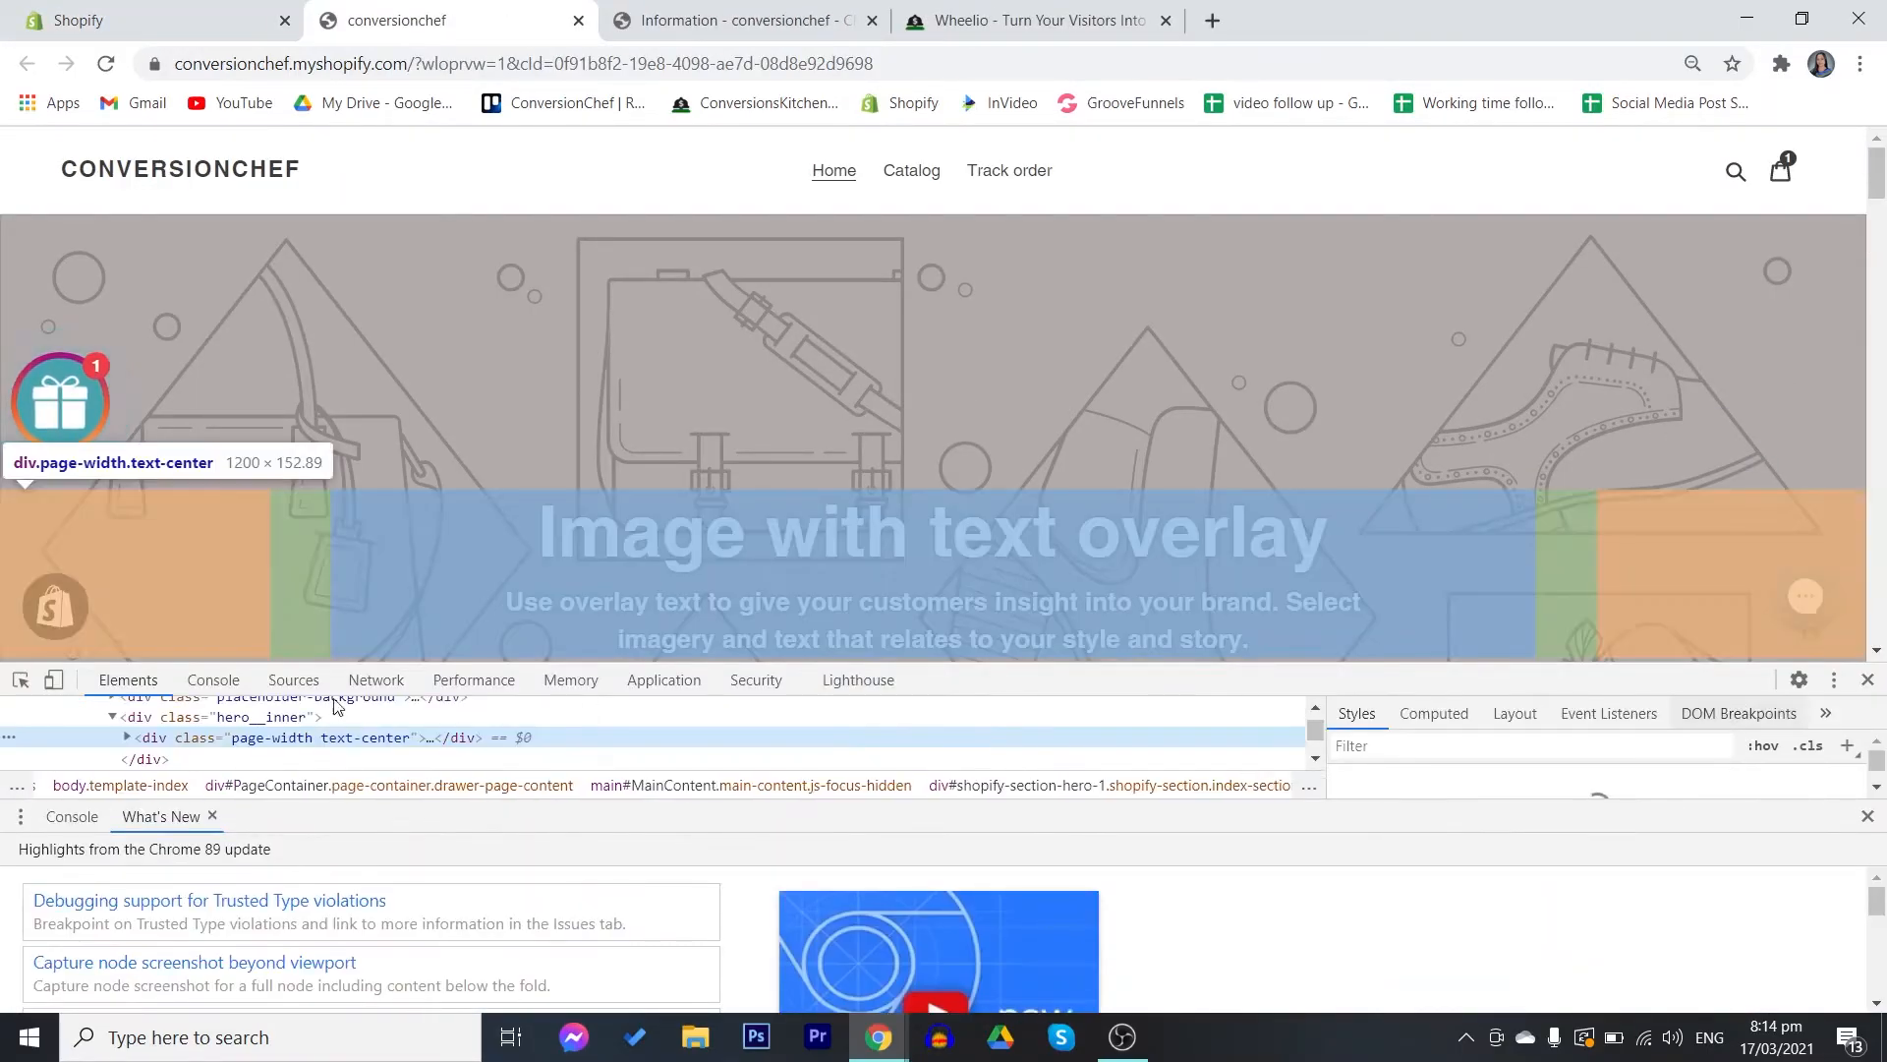
pyautogui.click(55, 680)
pyautogui.scroll(-2, 1027, 453)
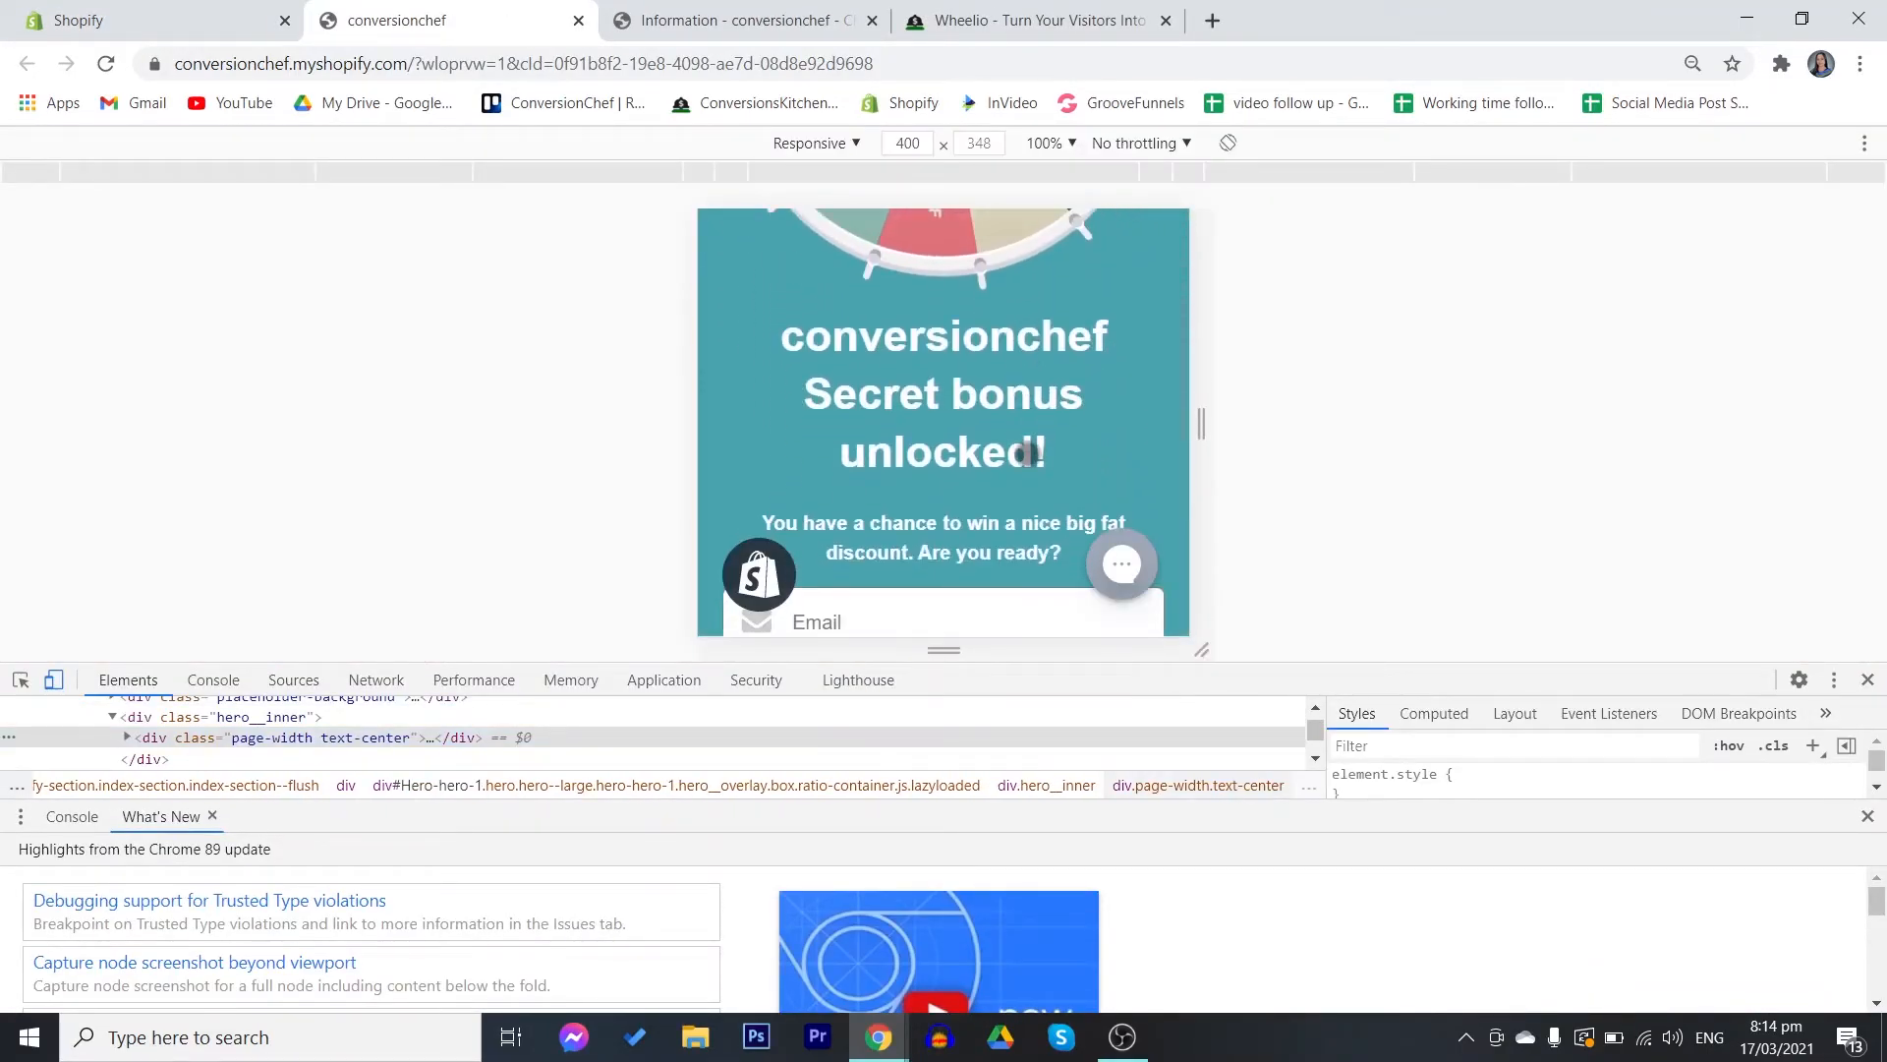
pyautogui.scroll(2, 1027, 453)
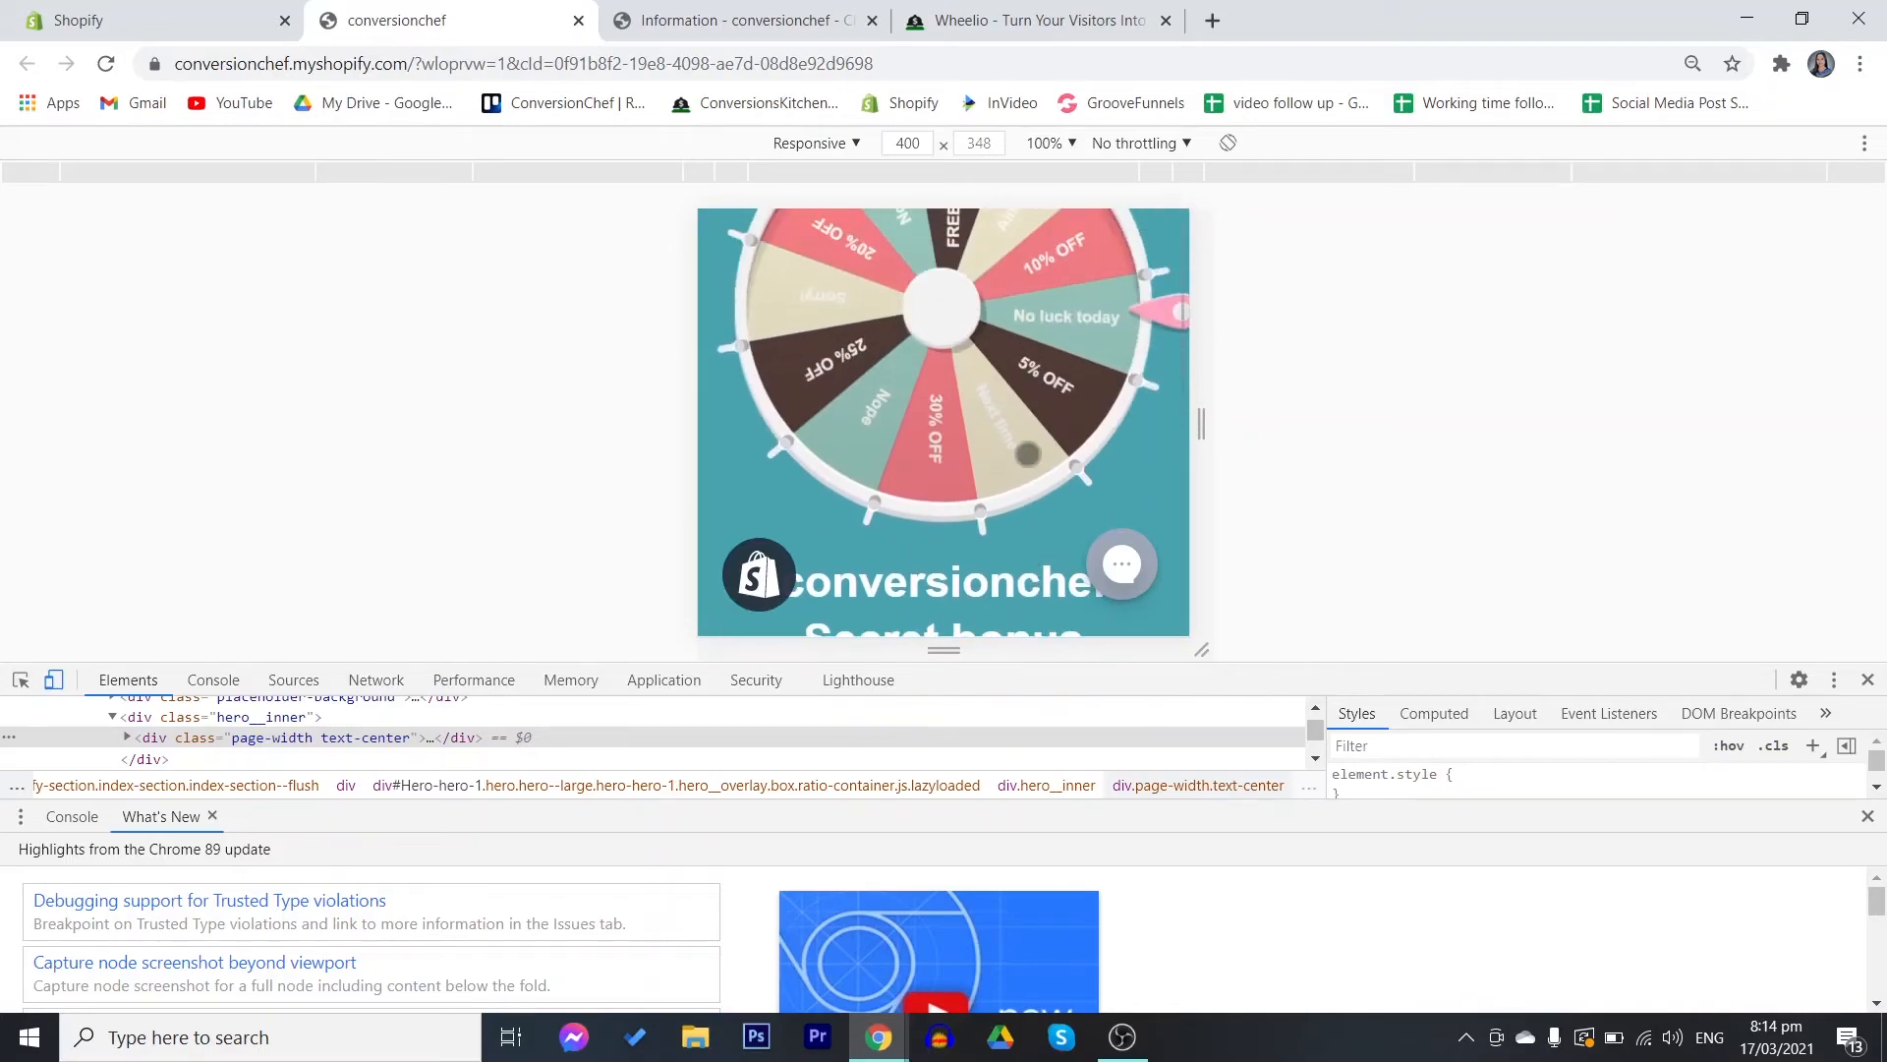
pyautogui.scroll(-2, 1027, 453)
pyautogui.scroll(2, 1027, 453)
pyautogui.scroll(-3, 1027, 453)
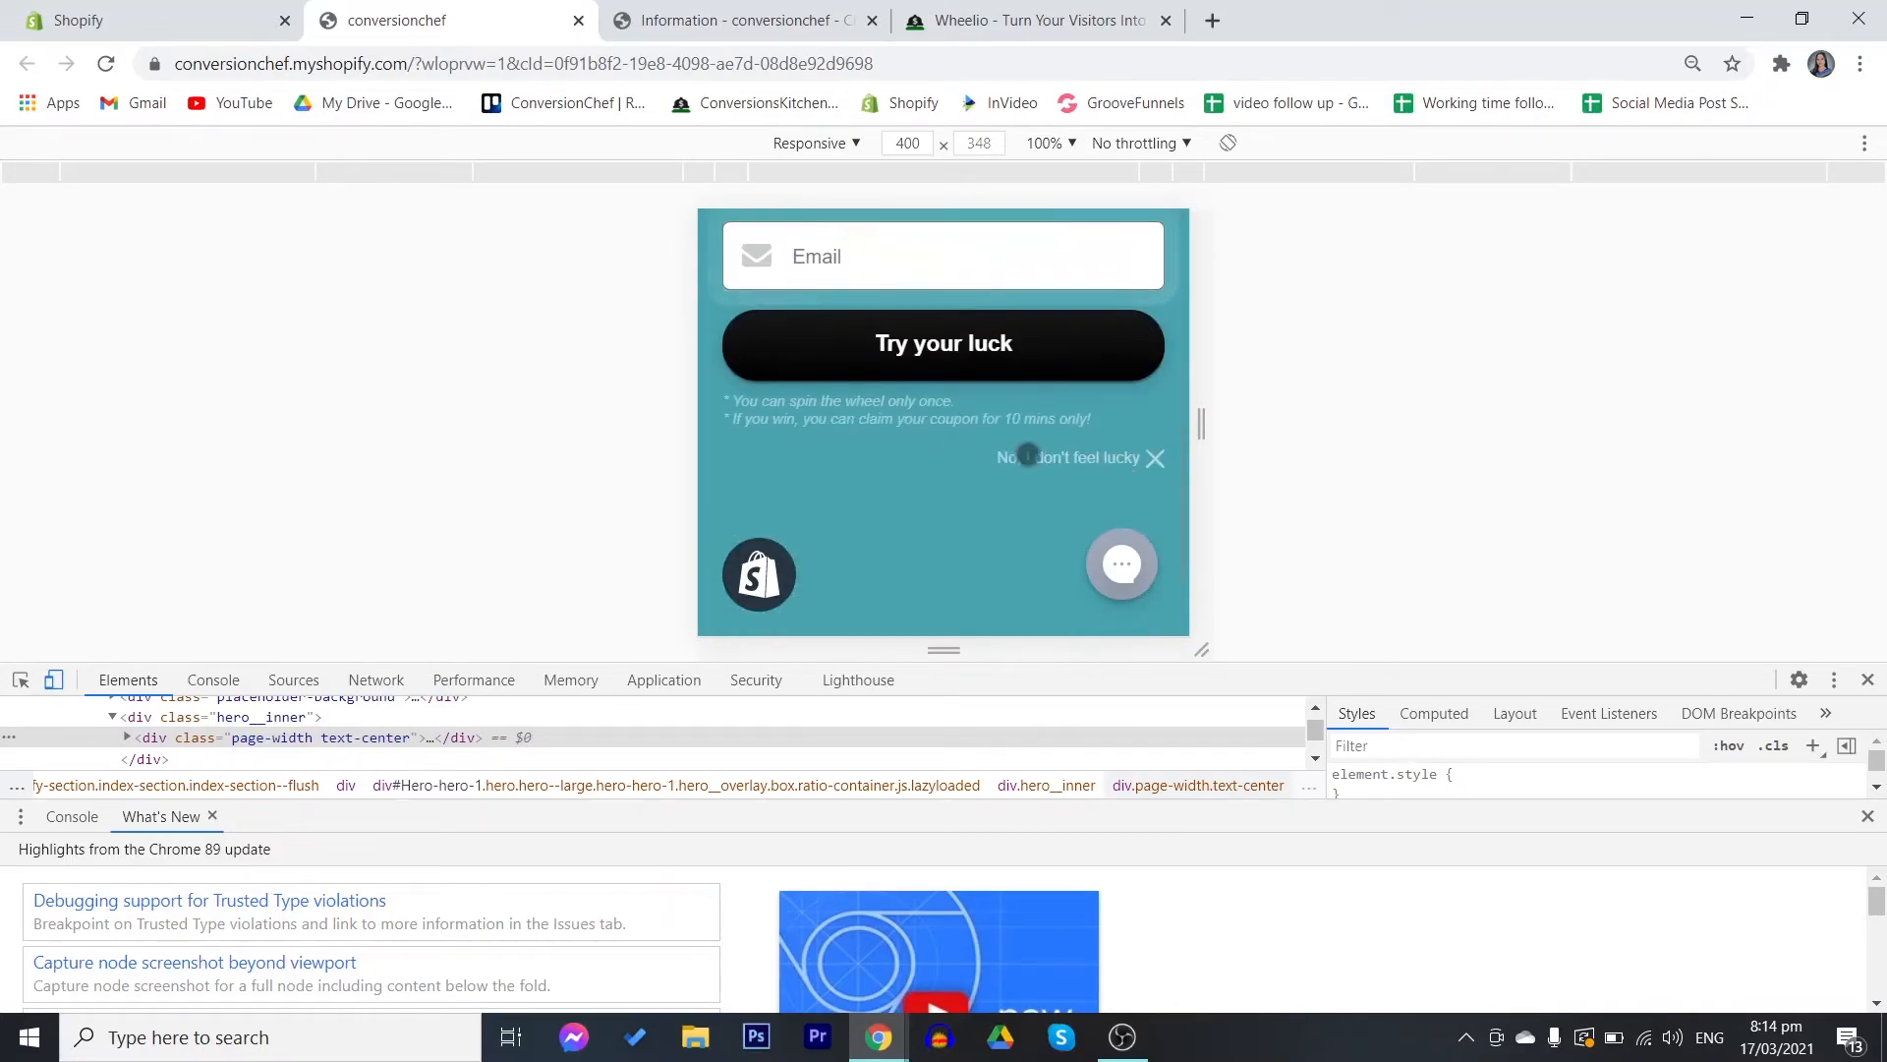
pyautogui.scroll(3, 1027, 453)
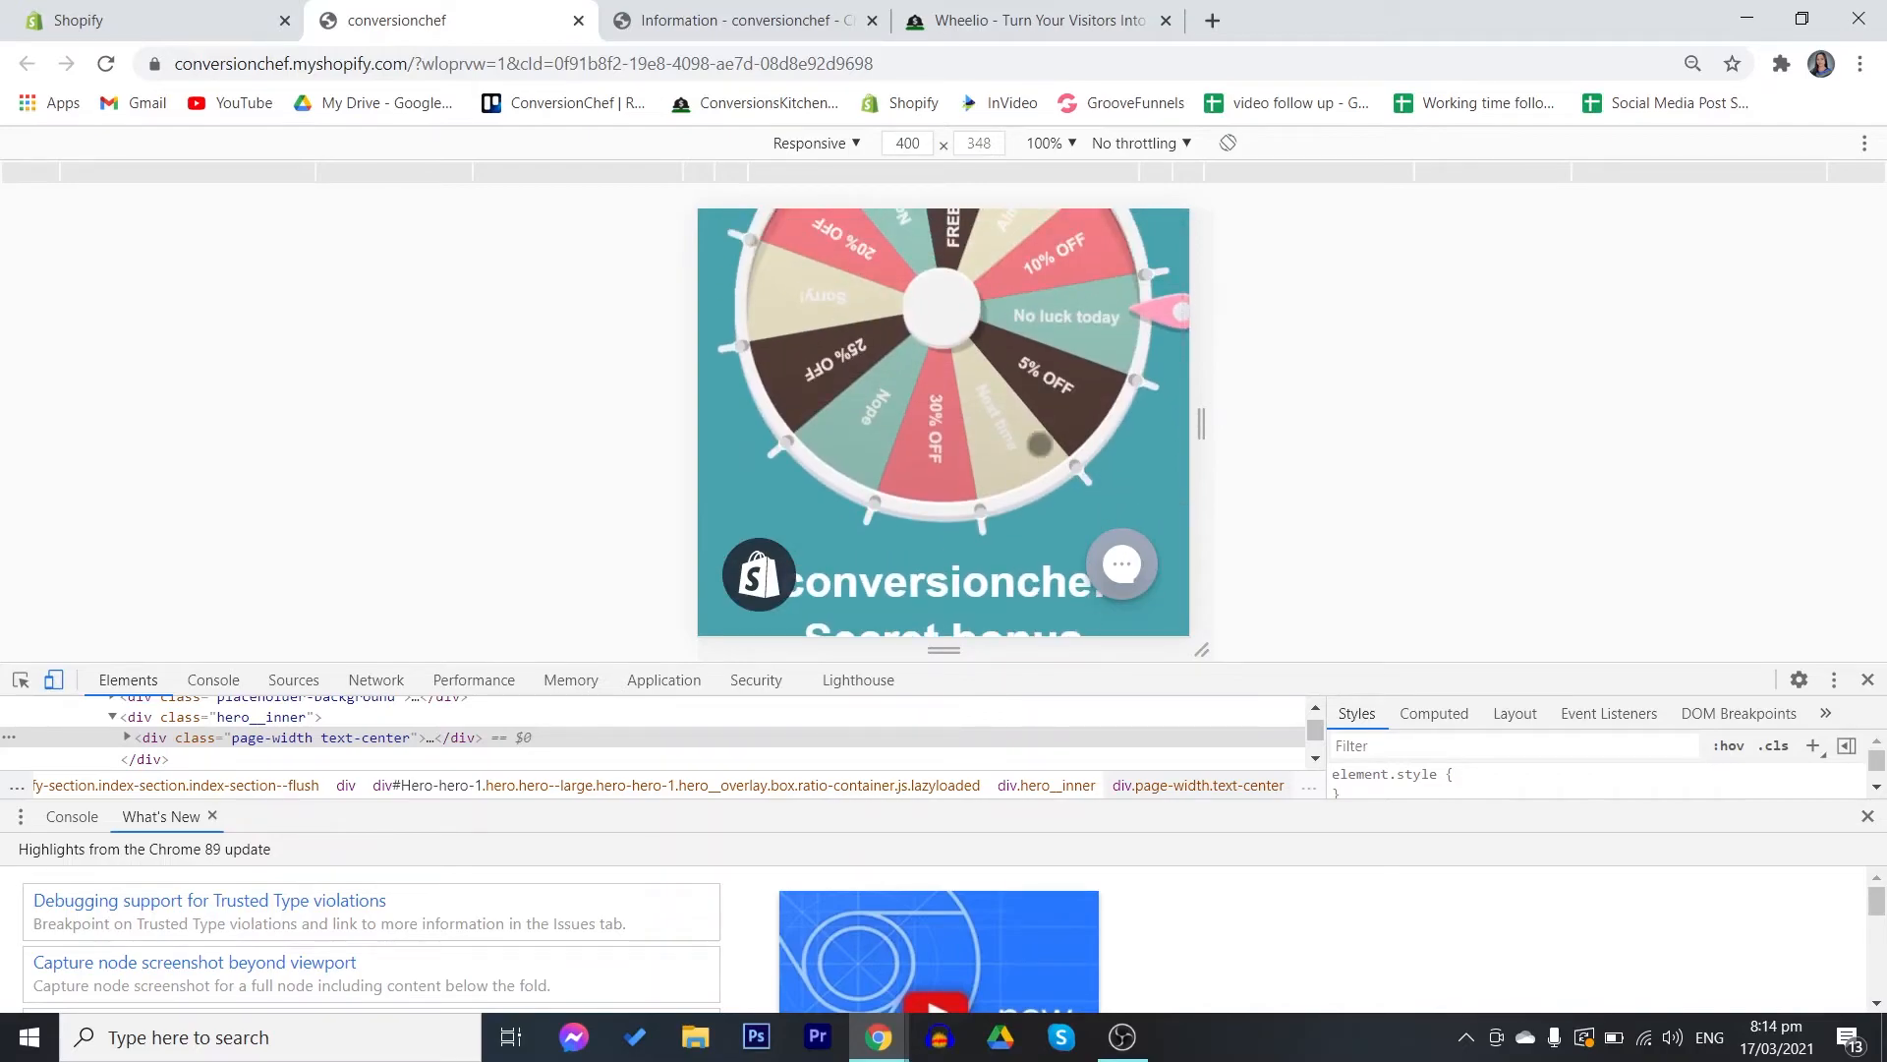
# - Return to the Wheelio app in the Shopify admin, open its pricing table and compare the plans' impression limits from Beginner to The Big Guns
pyautogui.click(110, 12)
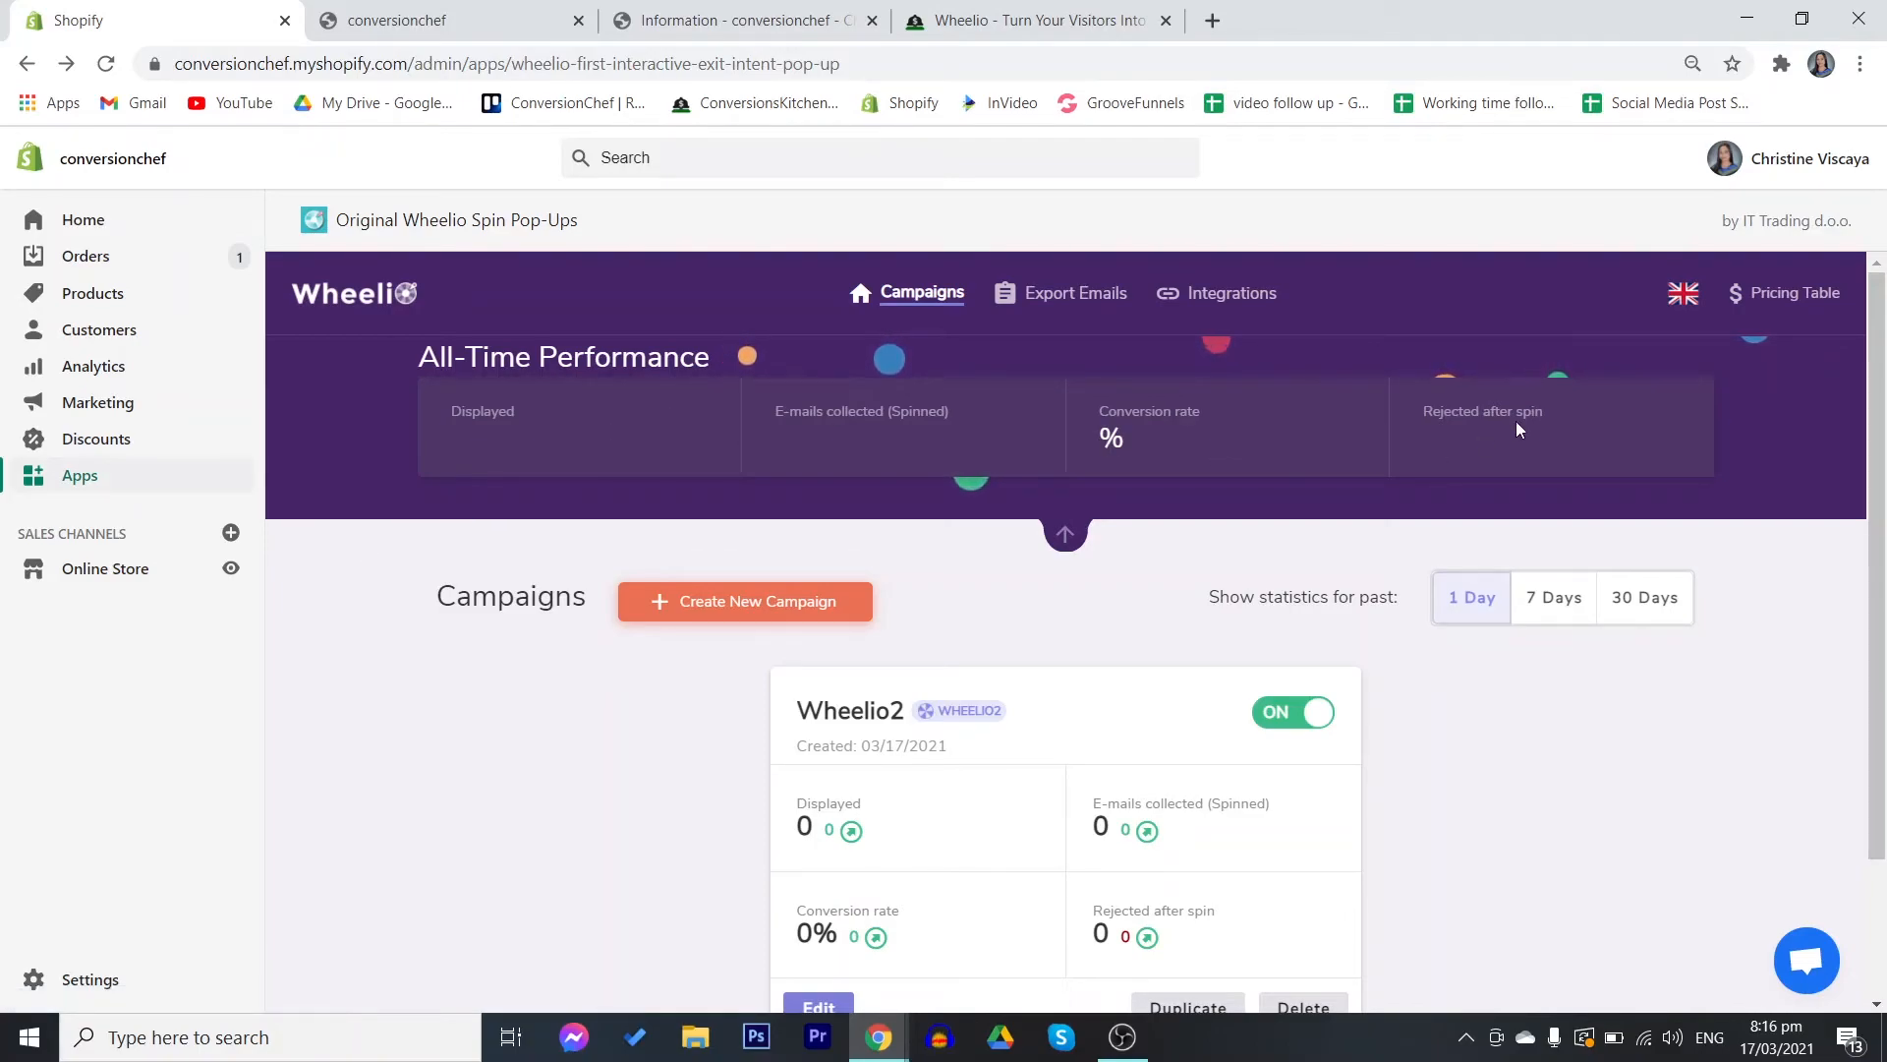
pyautogui.click(1784, 293)
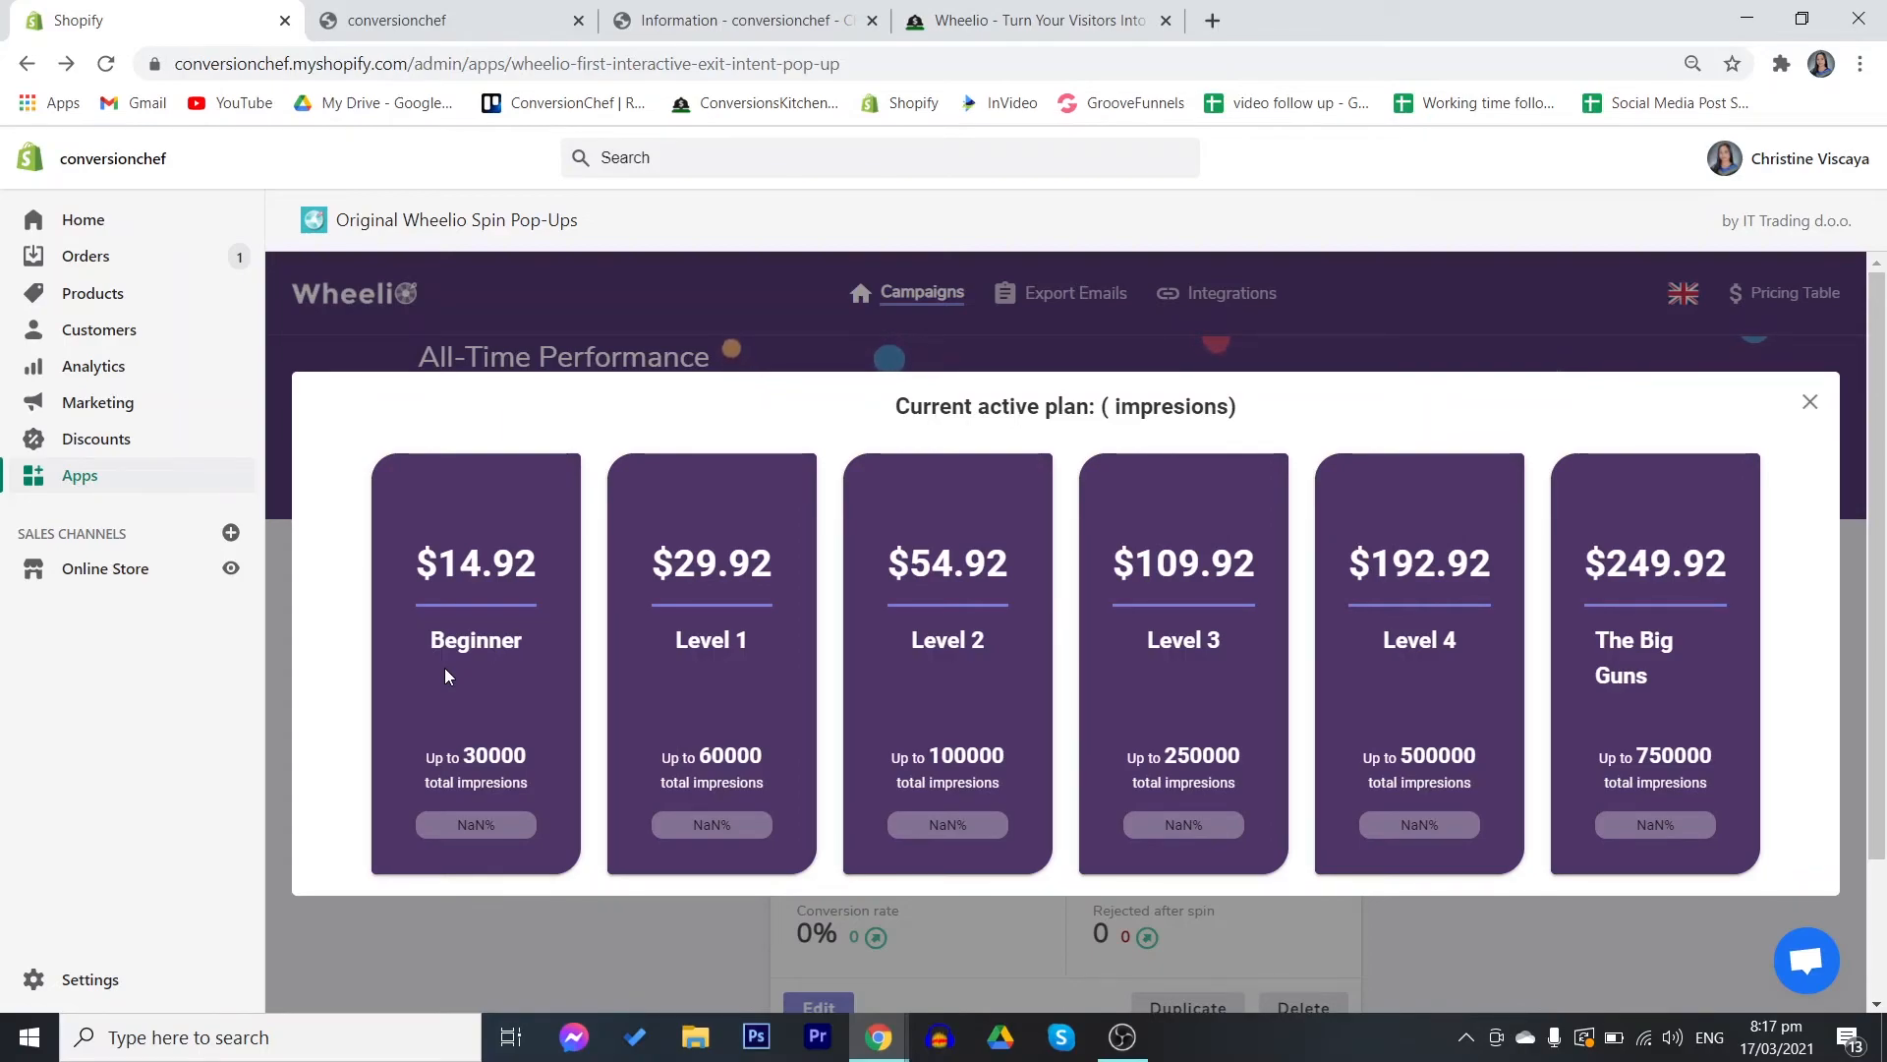
pyautogui.moveTo(463, 755); pyautogui.dragTo(526, 759)
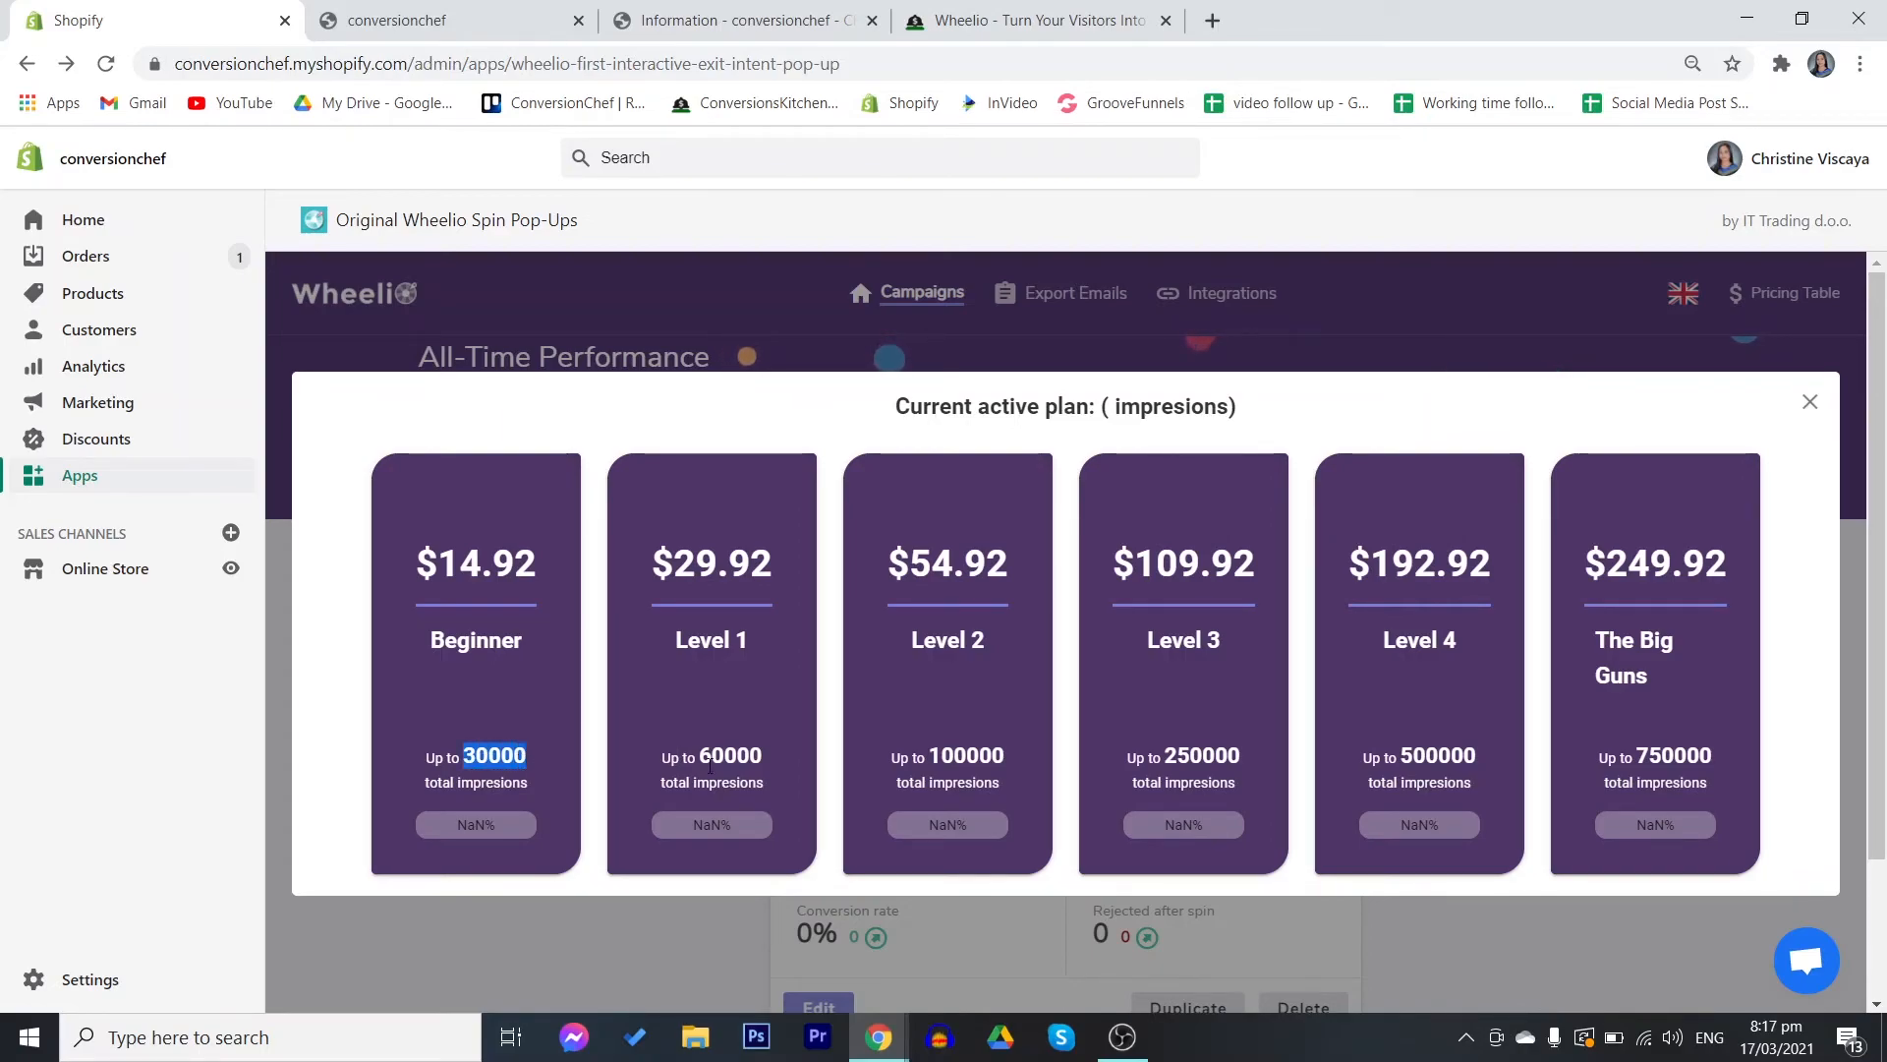
pyautogui.click(498, 746)
pyautogui.moveTo(537, 652); pyautogui.dragTo(470, 645)
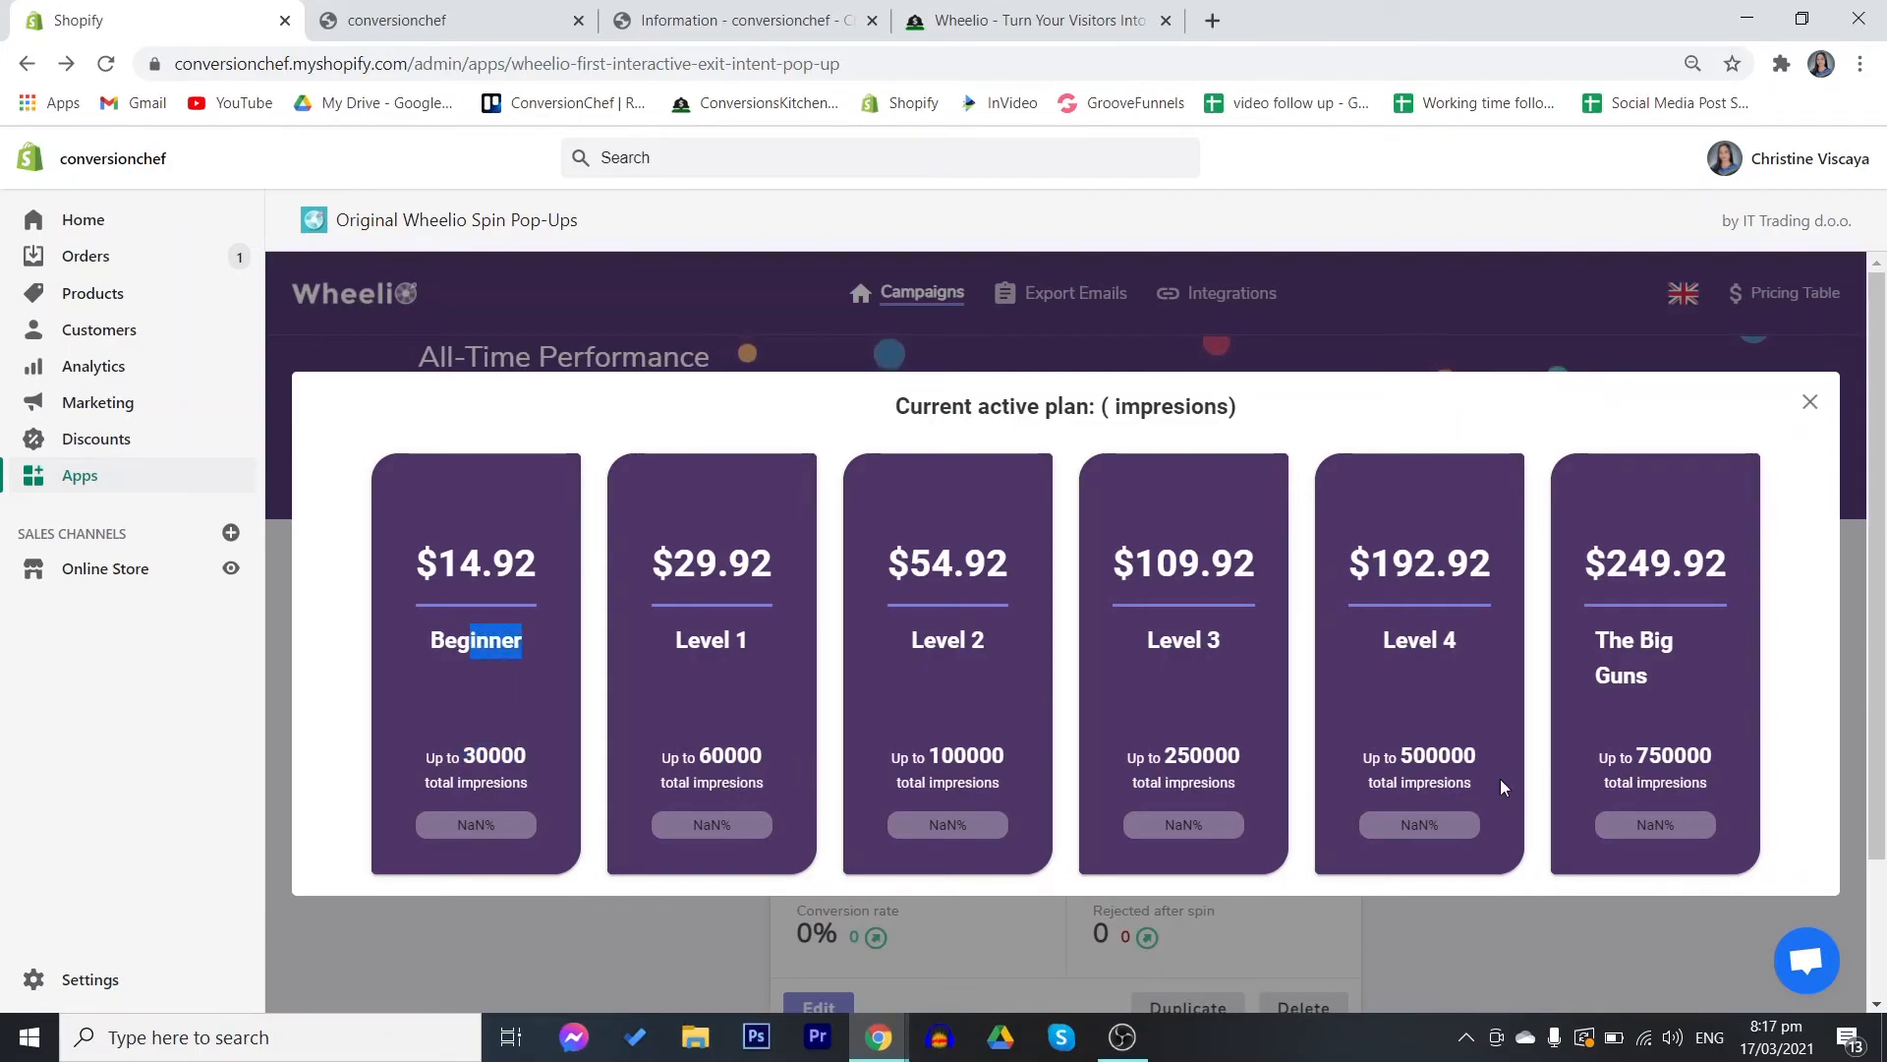
pyautogui.moveTo(1676, 755); pyautogui.dragTo(1719, 762)
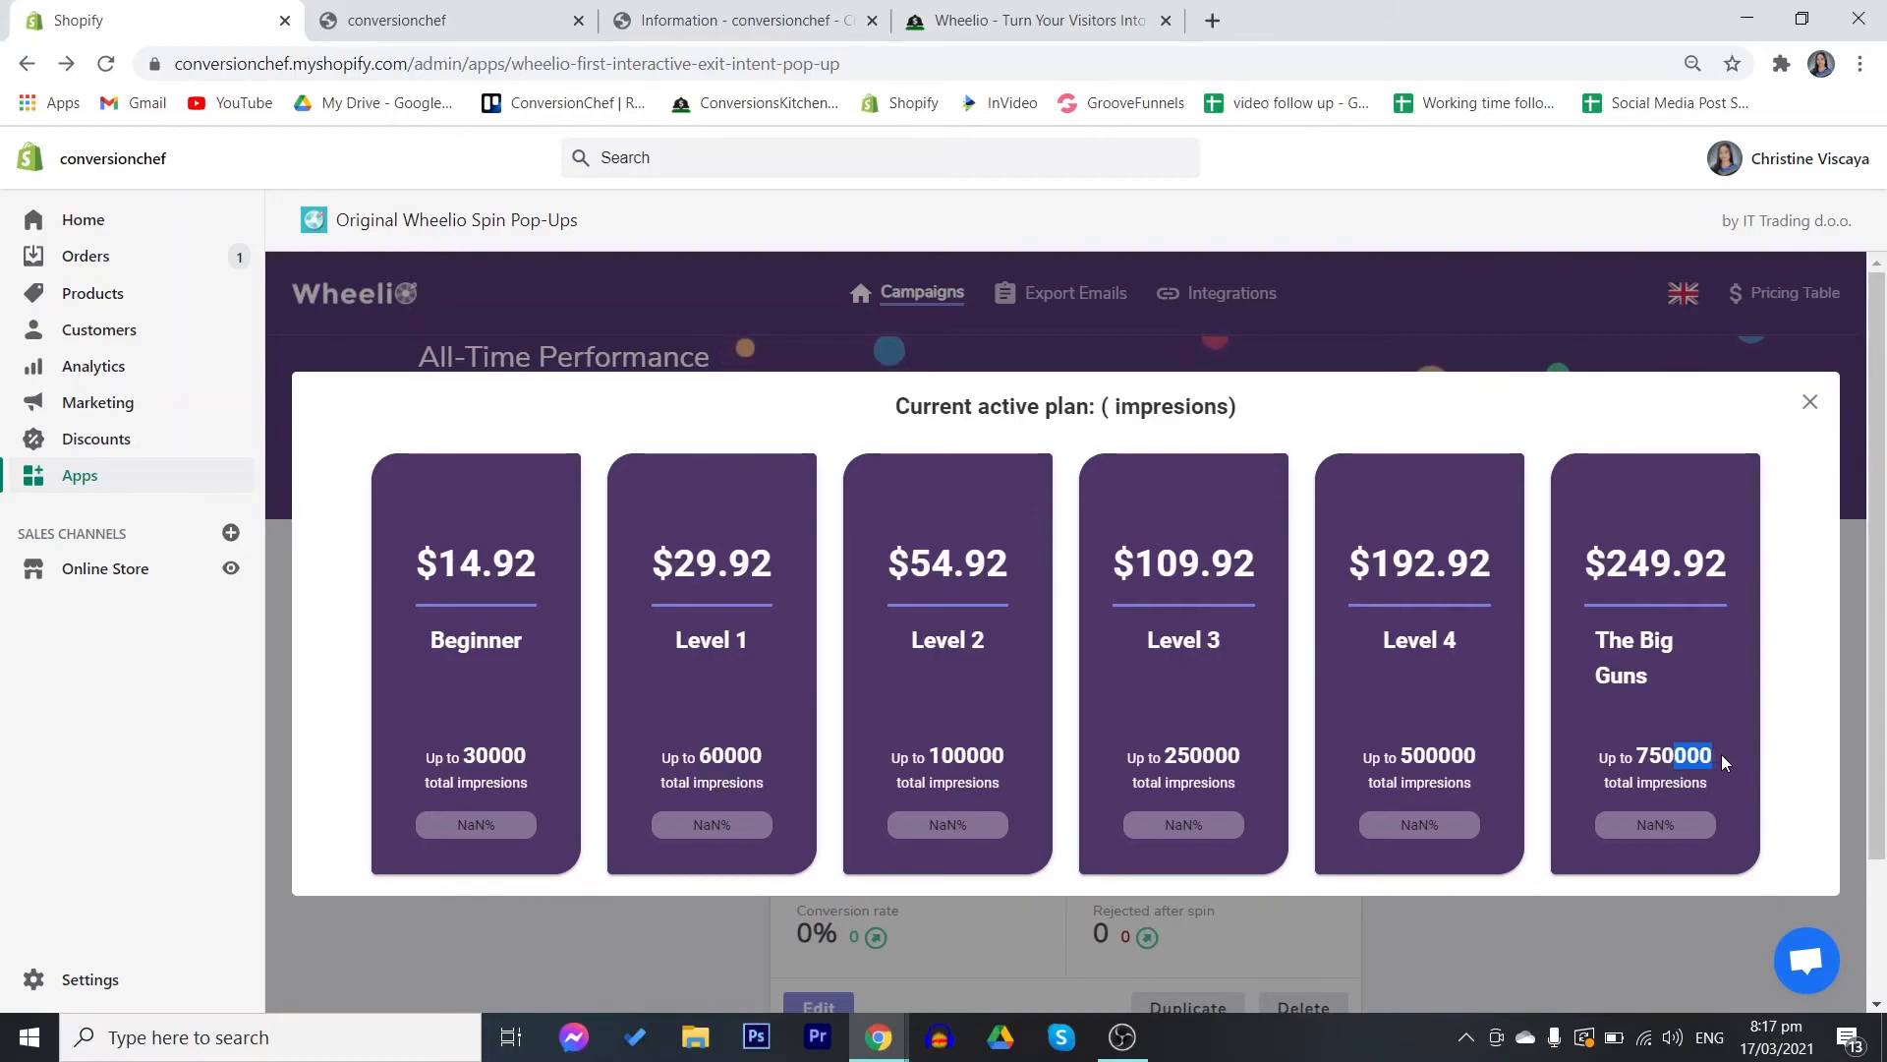
pyautogui.click(1730, 691)
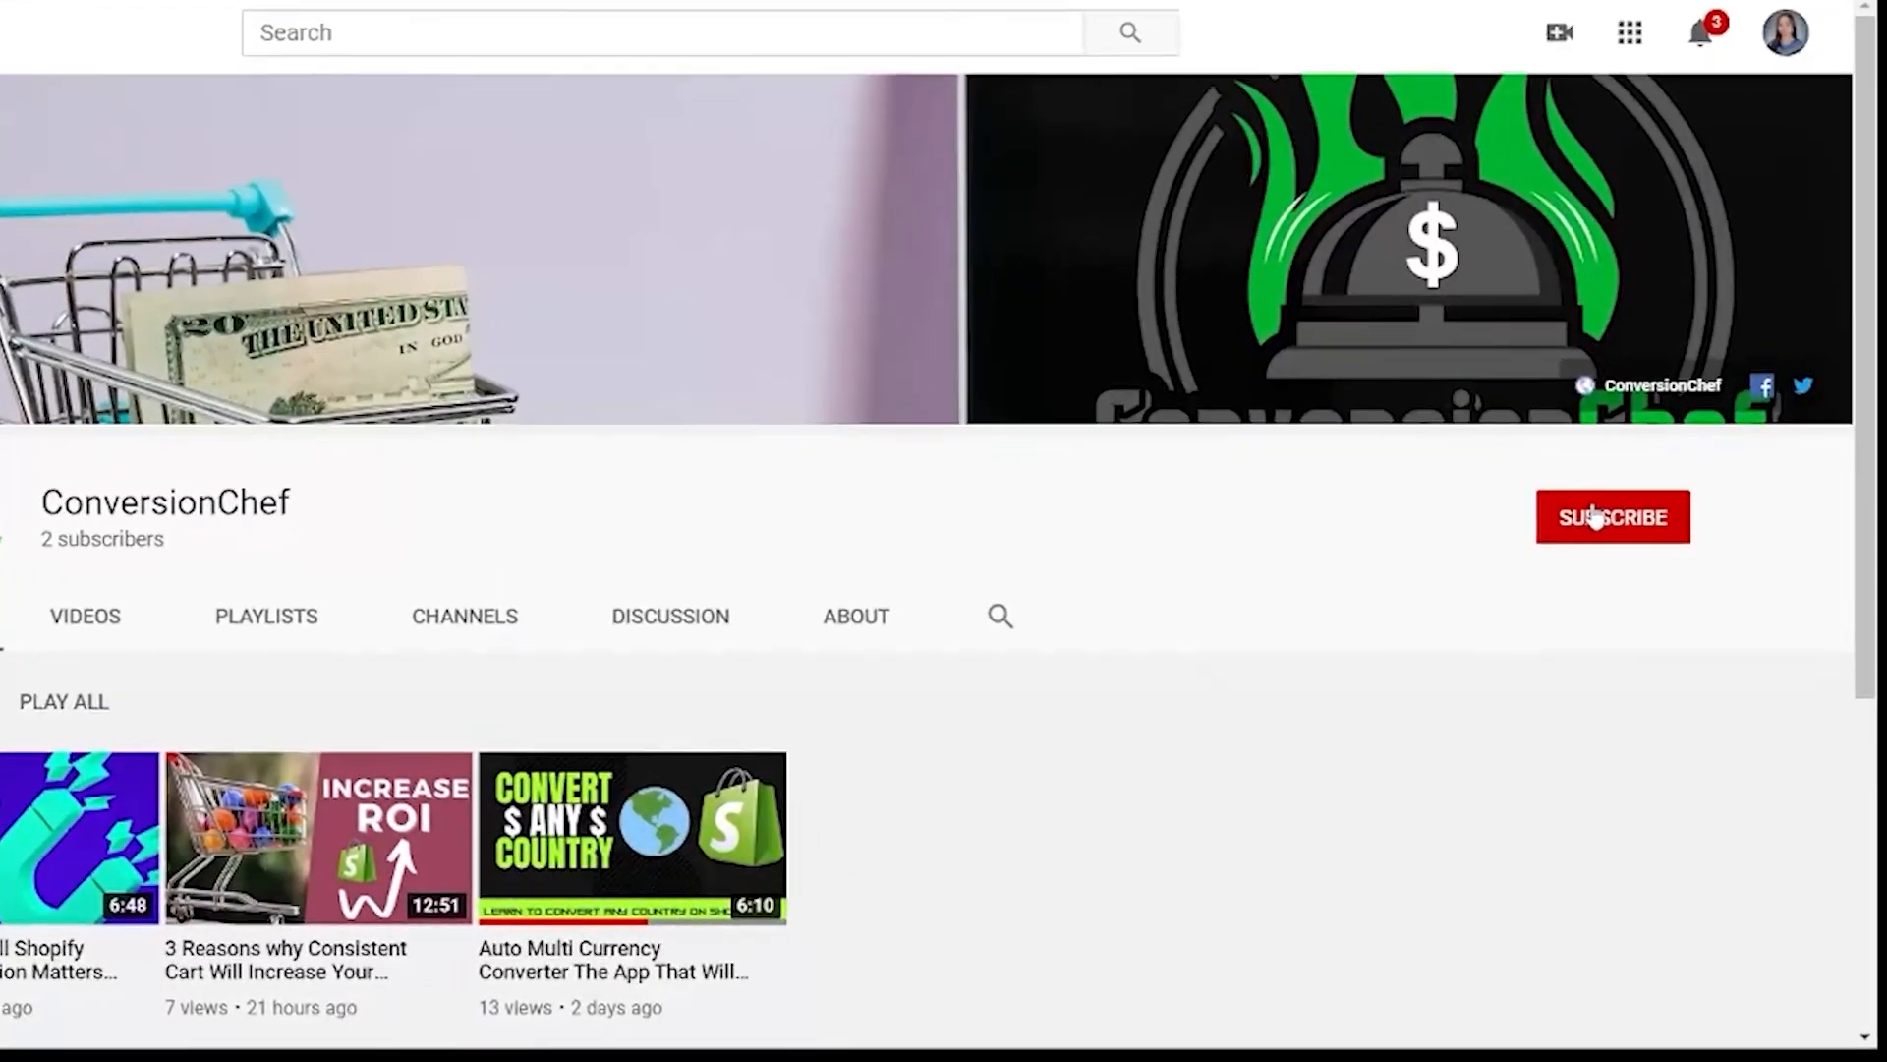
# - Subscribe to the ConversionChef YouTube channel and set its notifications to All
pyautogui.click(1664, 560)
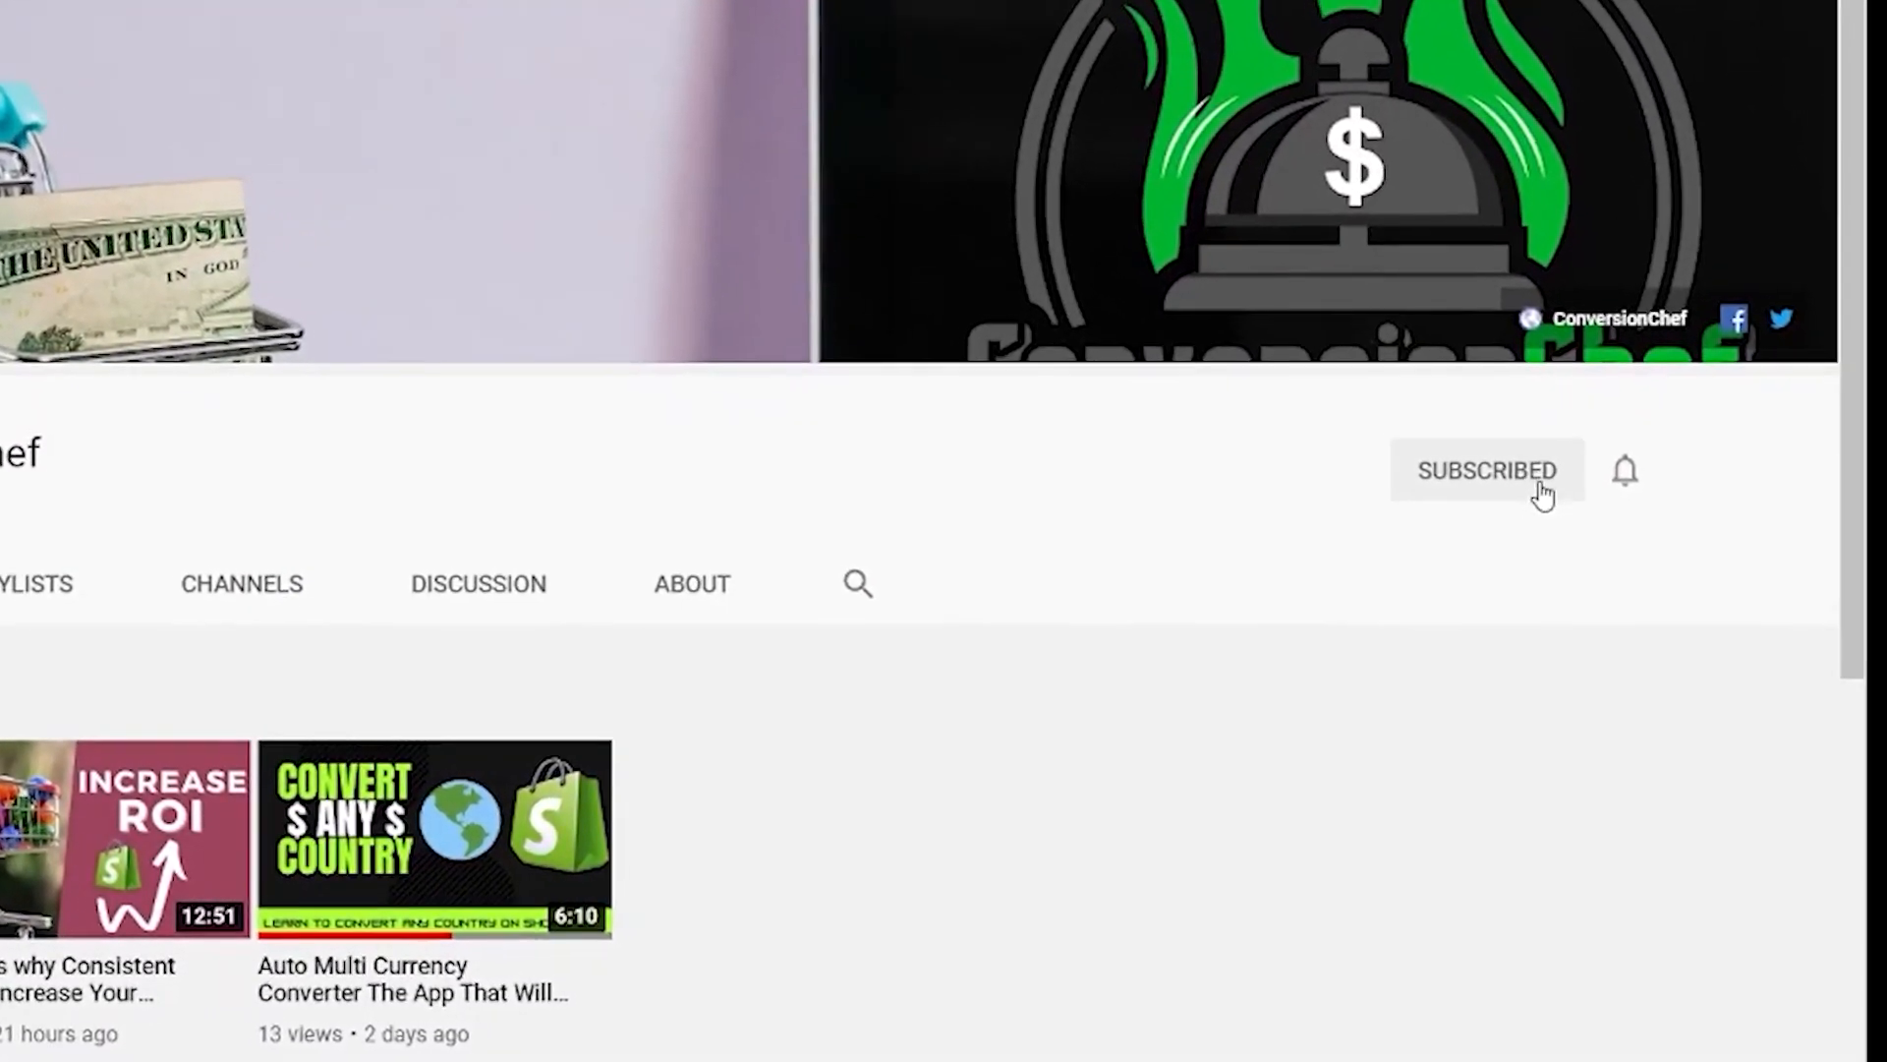
pyautogui.click(1647, 493)
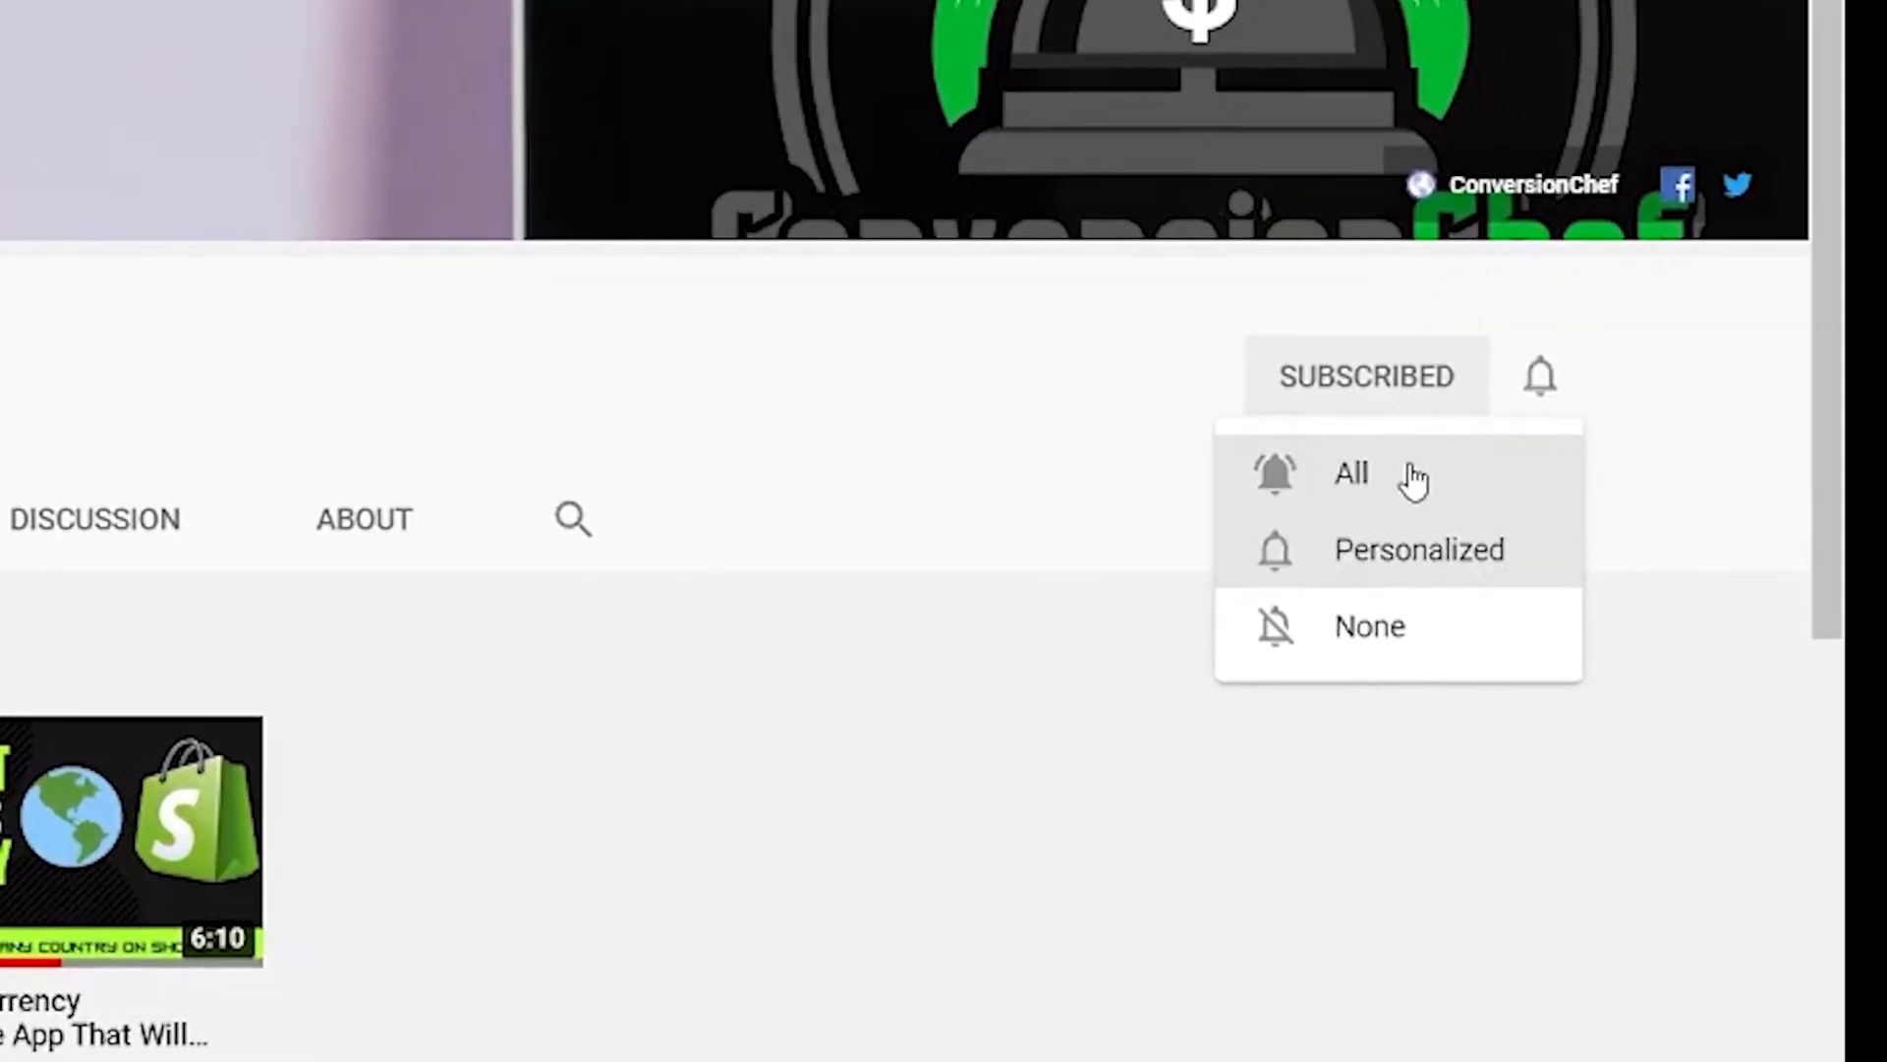
pyautogui.click(1420, 491)
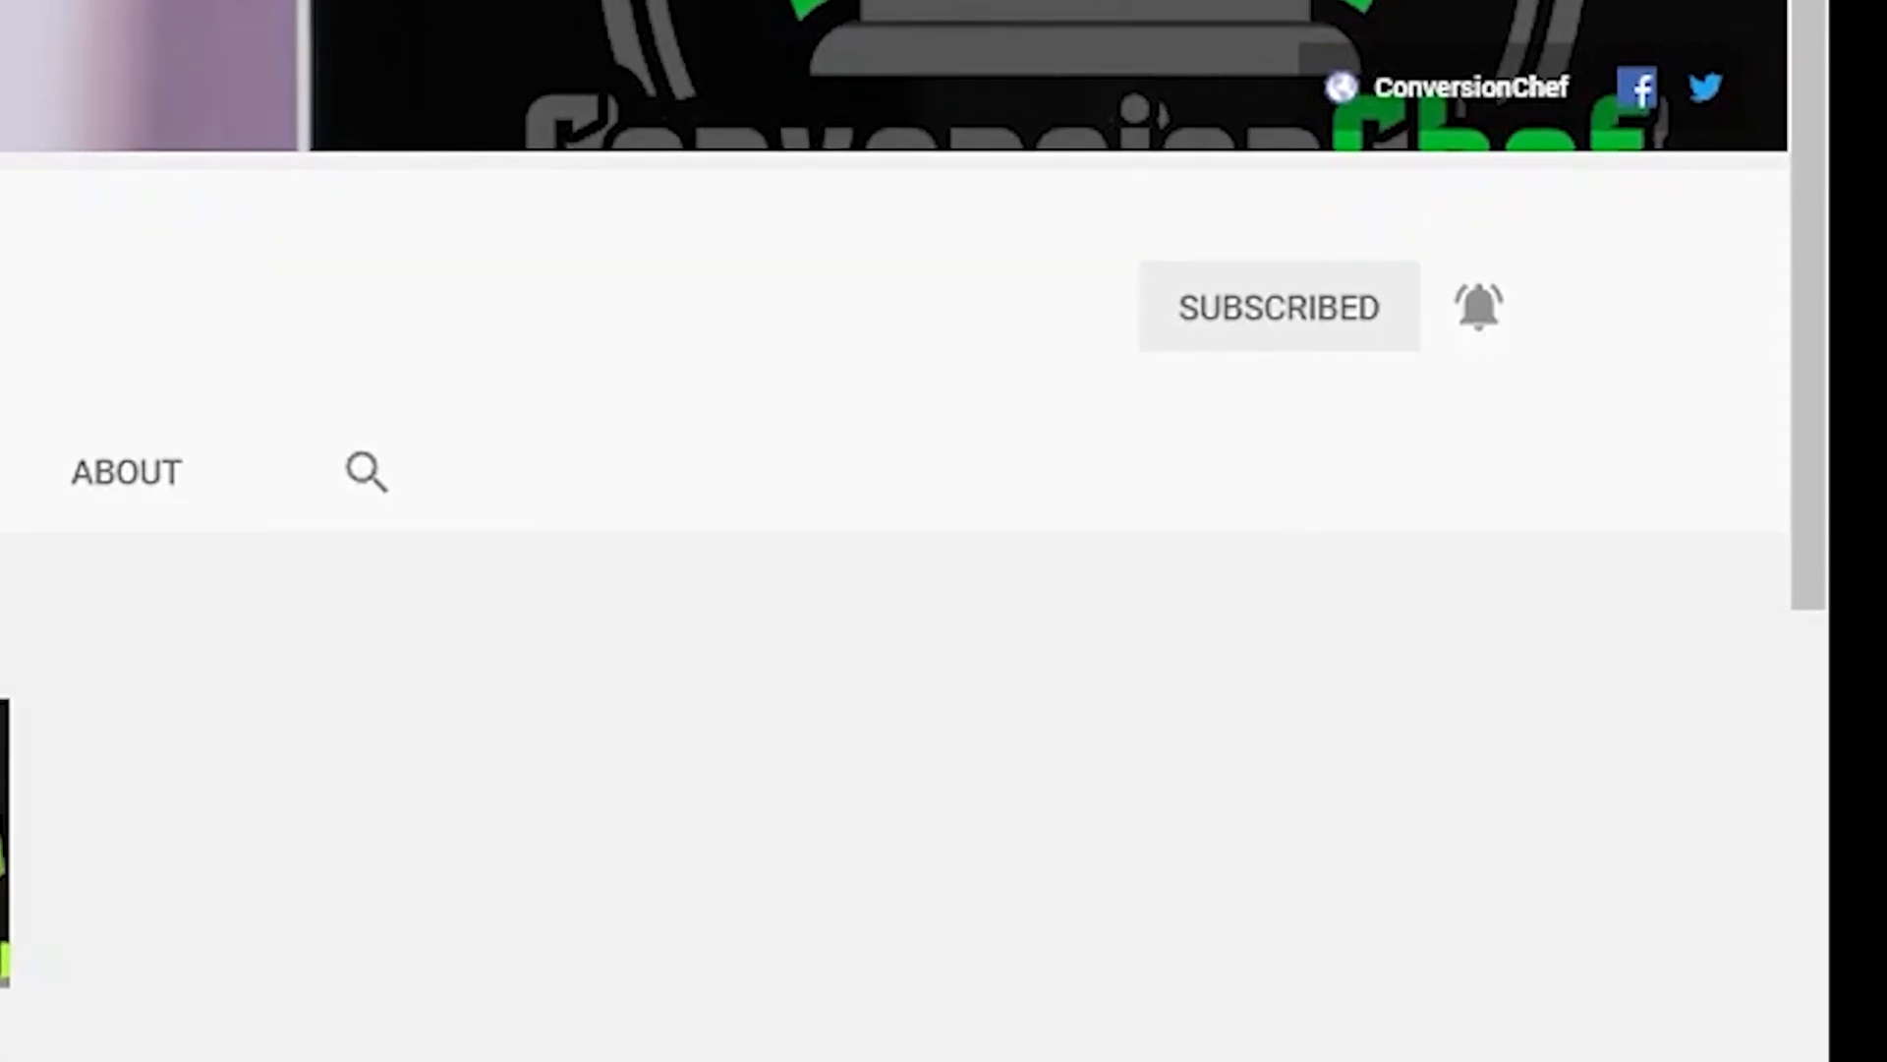